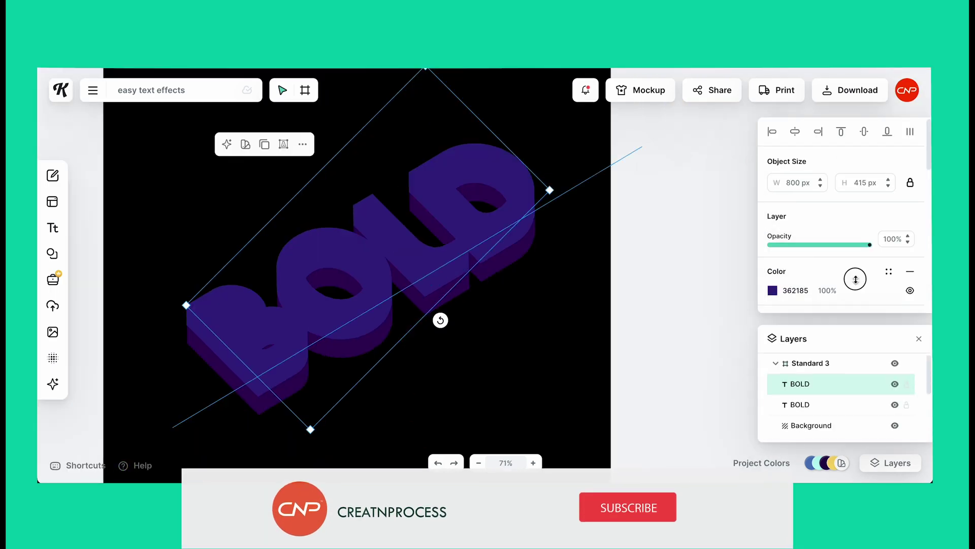
pyautogui.hotkey('ctrl', 'v')
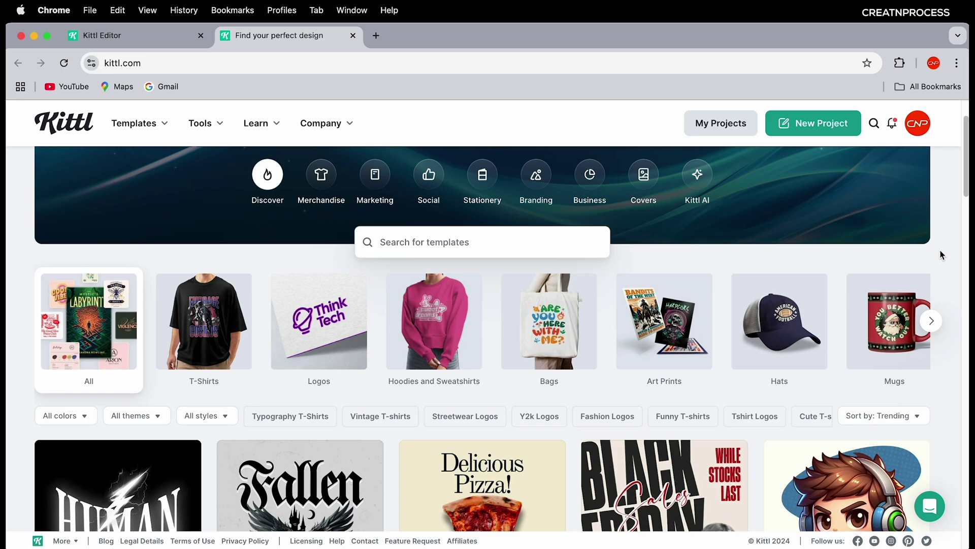
# Step: Browse the Kittl template library and examine the T-shirt design templates
pyautogui.click(160, 127)
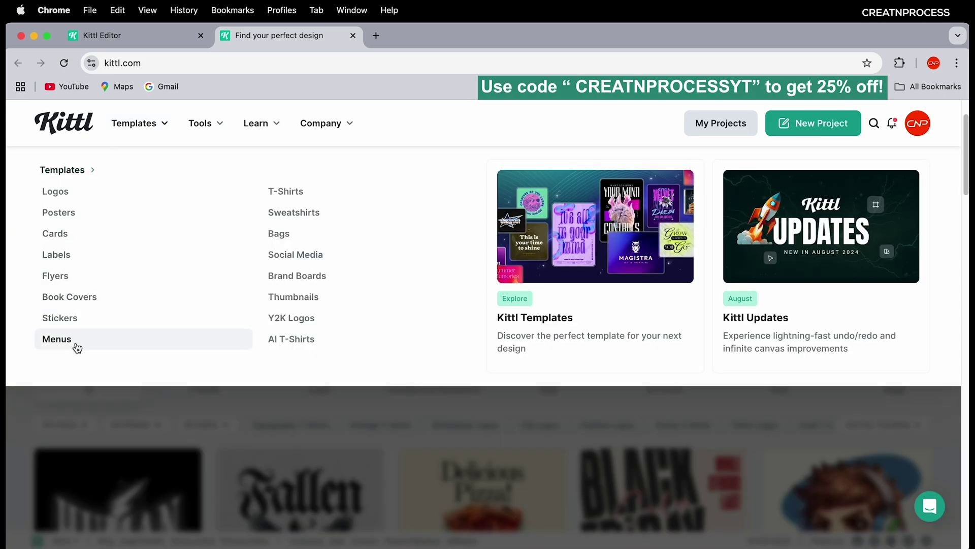
pyautogui.scroll(-15, 519, 396)
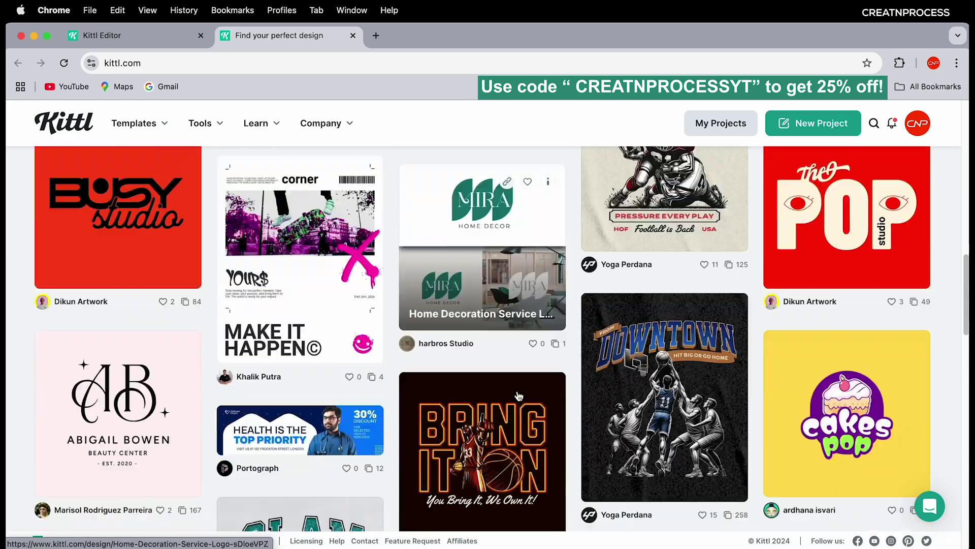
pyautogui.scroll(10, 518, 396)
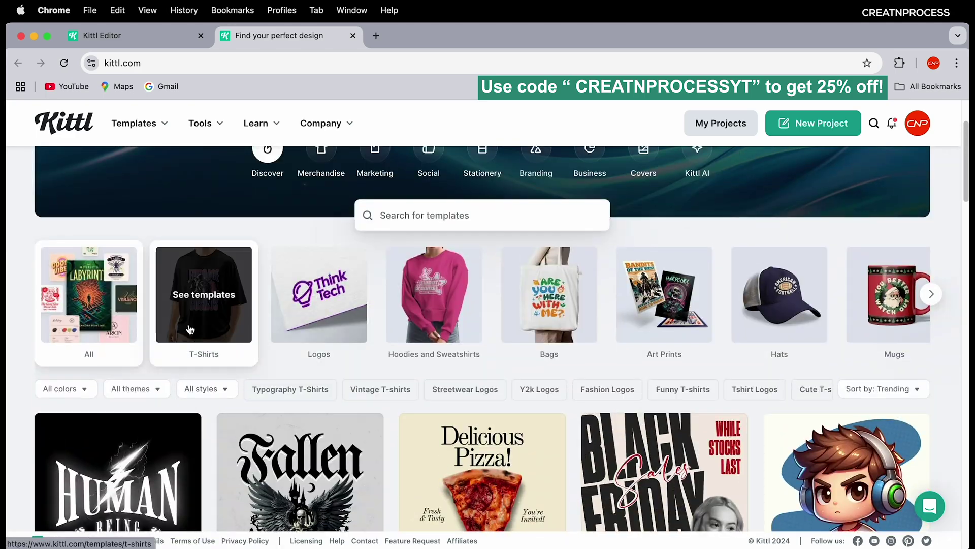
pyautogui.click(191, 329)
pyautogui.scroll(-6, 566, 370)
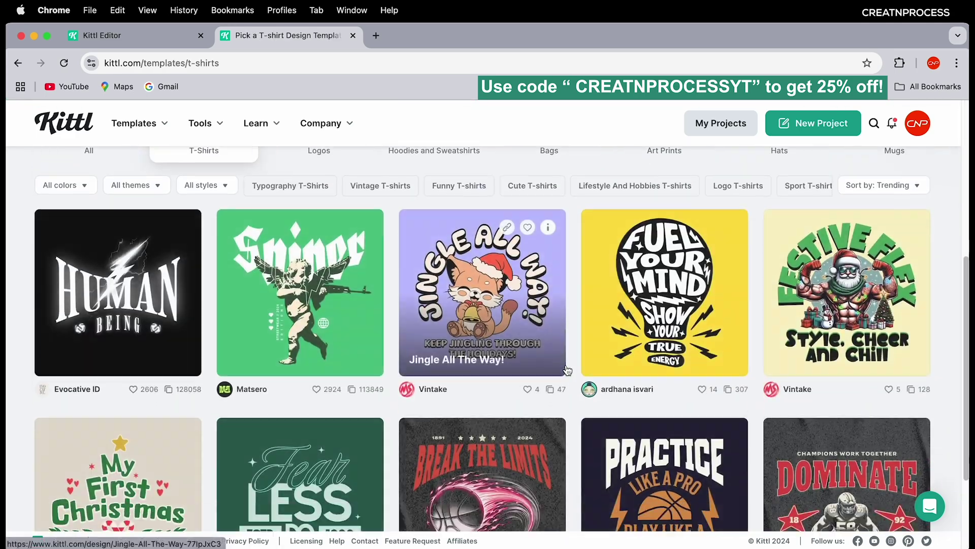
pyautogui.scroll(-10, 568, 370)
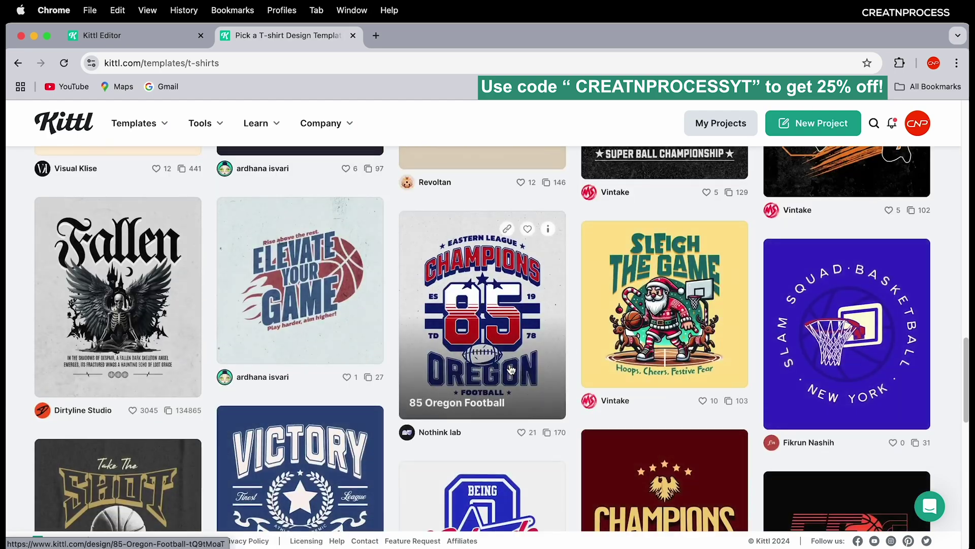
pyautogui.scroll(-8, 508, 369)
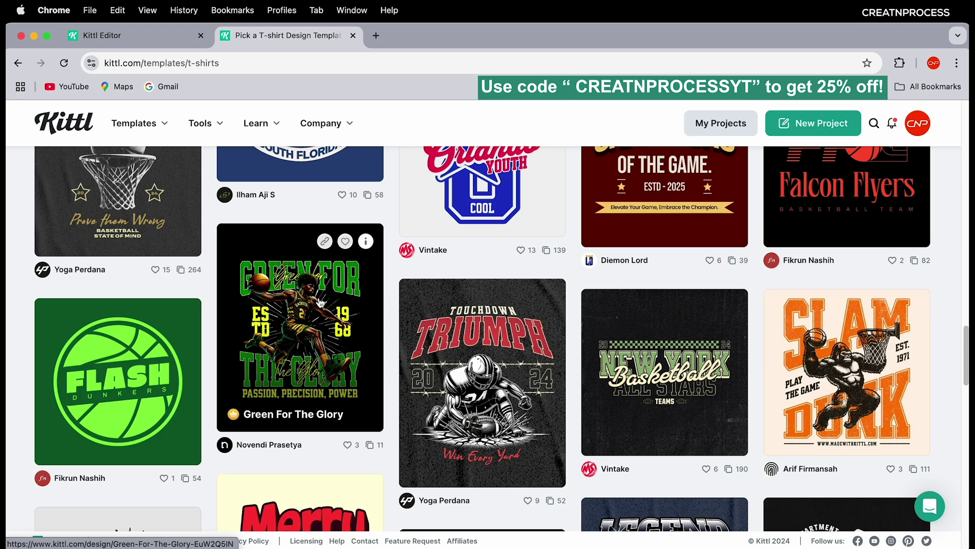
pyautogui.scroll(15, 358, 291)
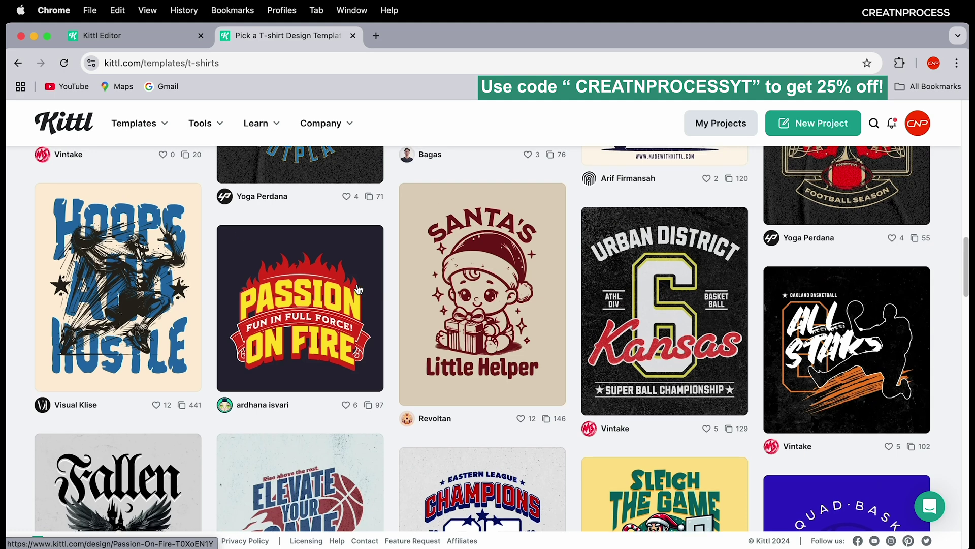
pyautogui.moveTo(216, 124)
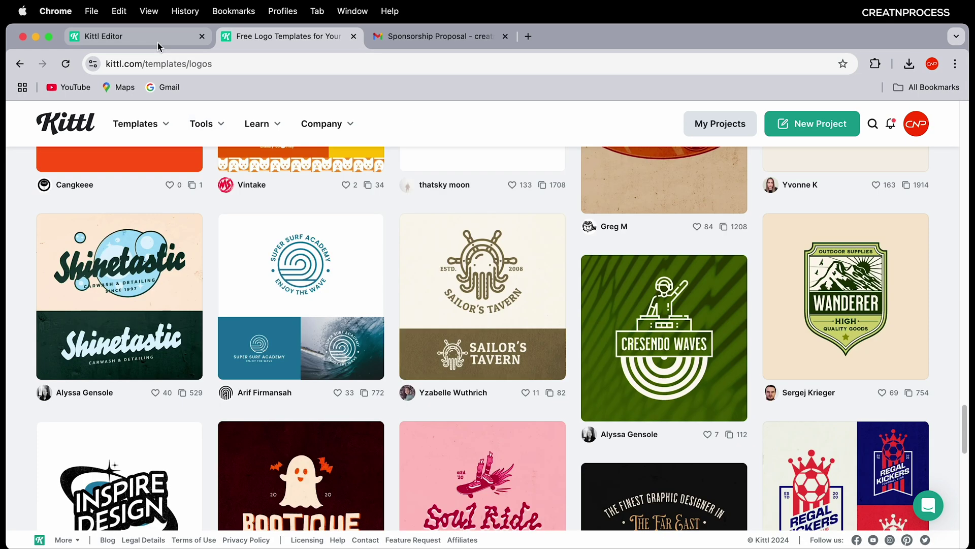
# Step: Switch to the "easy text effects" project, hide the layer list and examine the BOLD, 2am and SLICE artboards
pyautogui.click(117, 36)
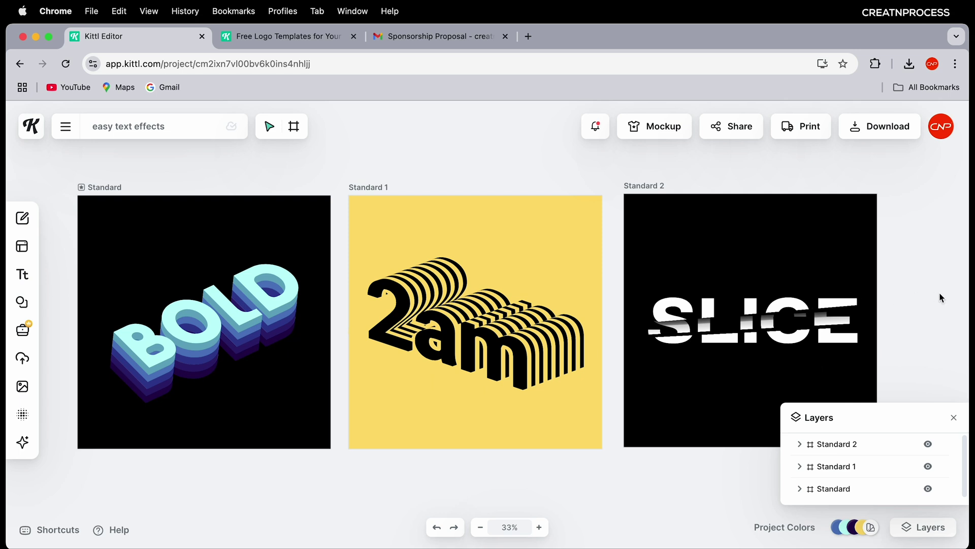
pyautogui.click(954, 419)
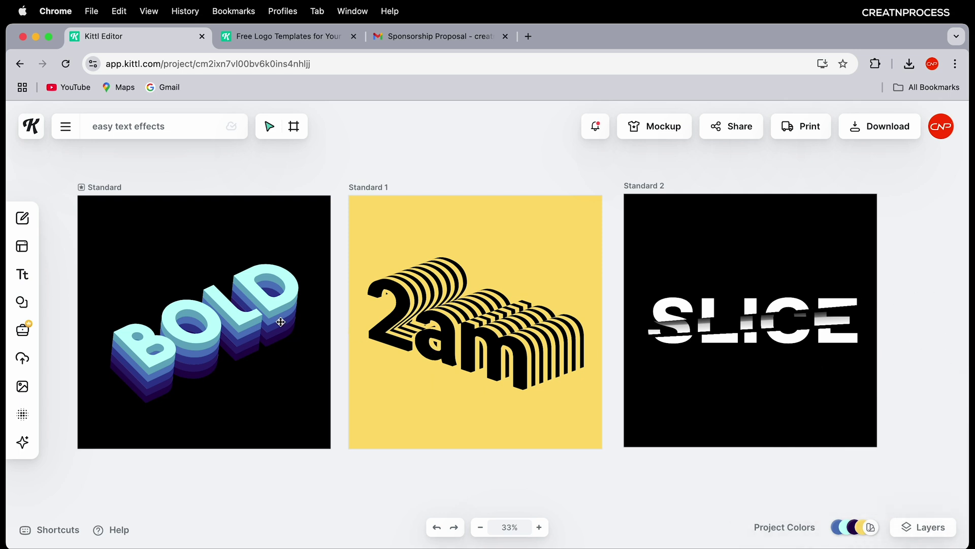
pyautogui.scroll(-2, 281, 322)
pyautogui.moveTo(518, 356); pyautogui.dragTo(536, 328)
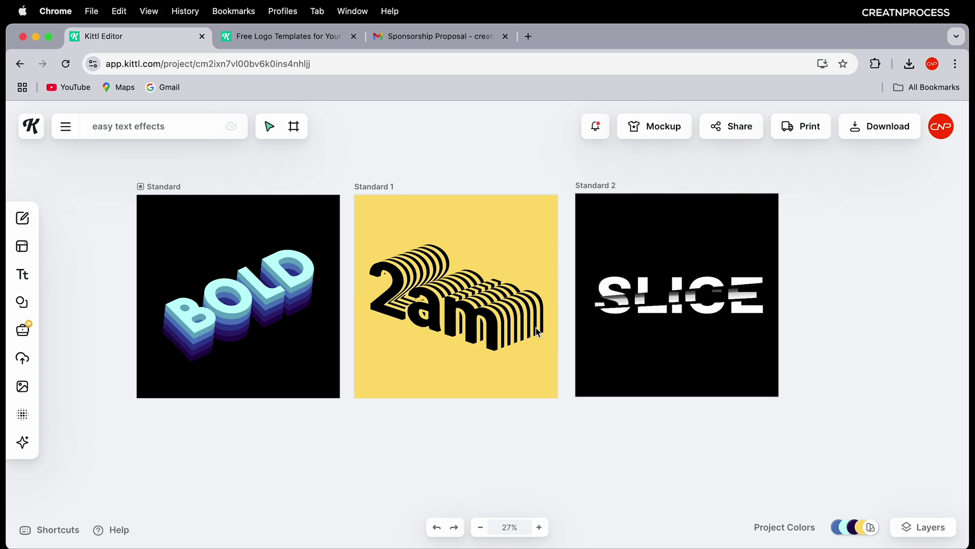
# Step: Create a new project with the Standard 1200 × 1200 px artboard, reviewing the preset sizes of the other categories first
pyautogui.click(923, 131)
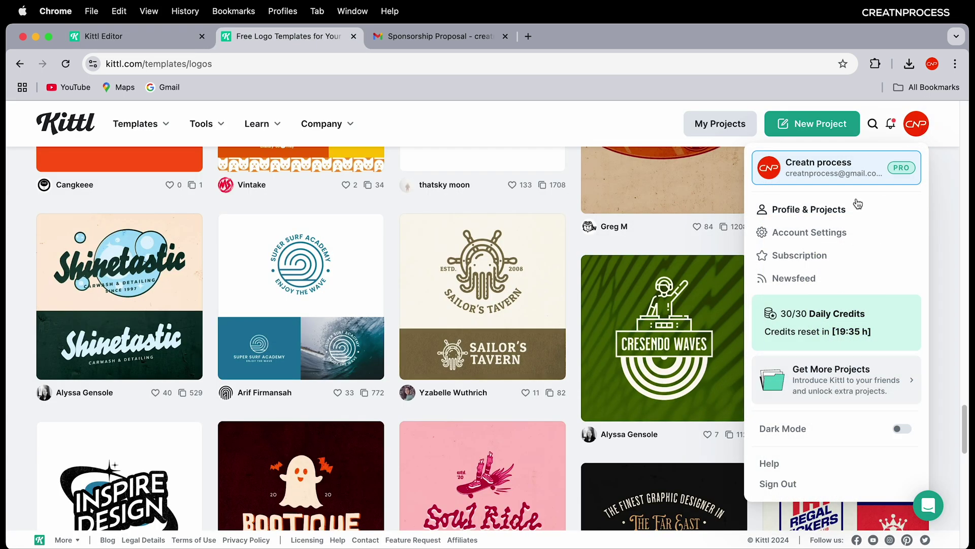
pyautogui.click(829, 131)
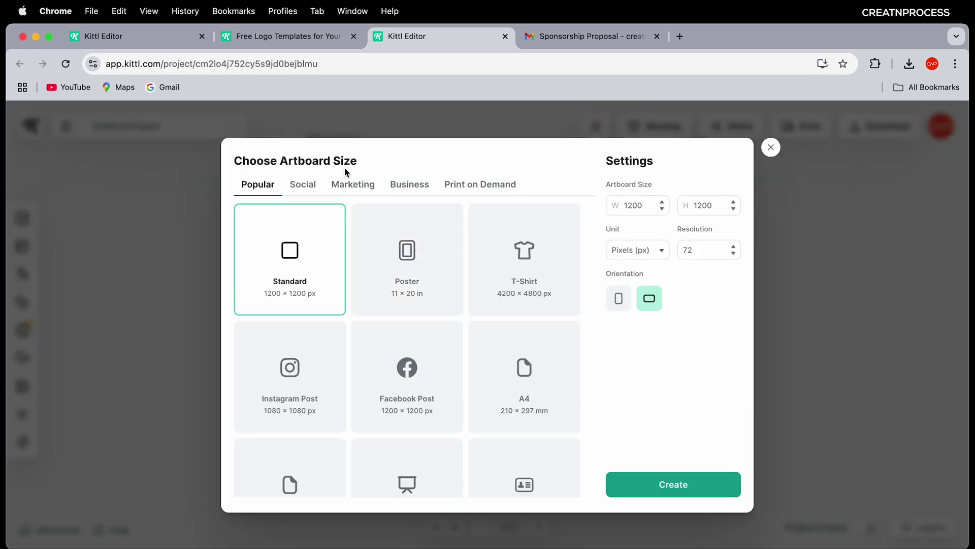
pyautogui.click(303, 185)
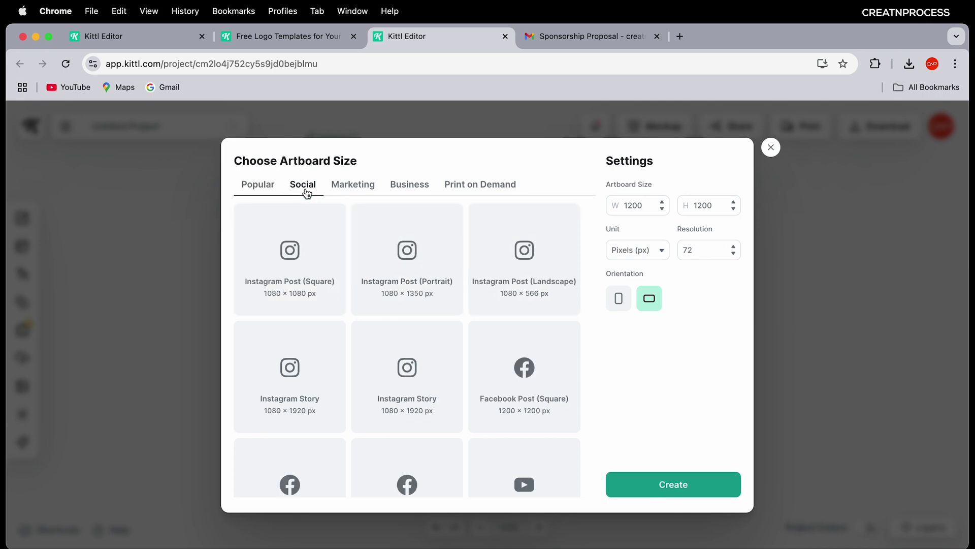
pyautogui.click(355, 188)
pyautogui.click(410, 187)
pyautogui.click(465, 186)
pyautogui.click(316, 194)
pyautogui.click(371, 198)
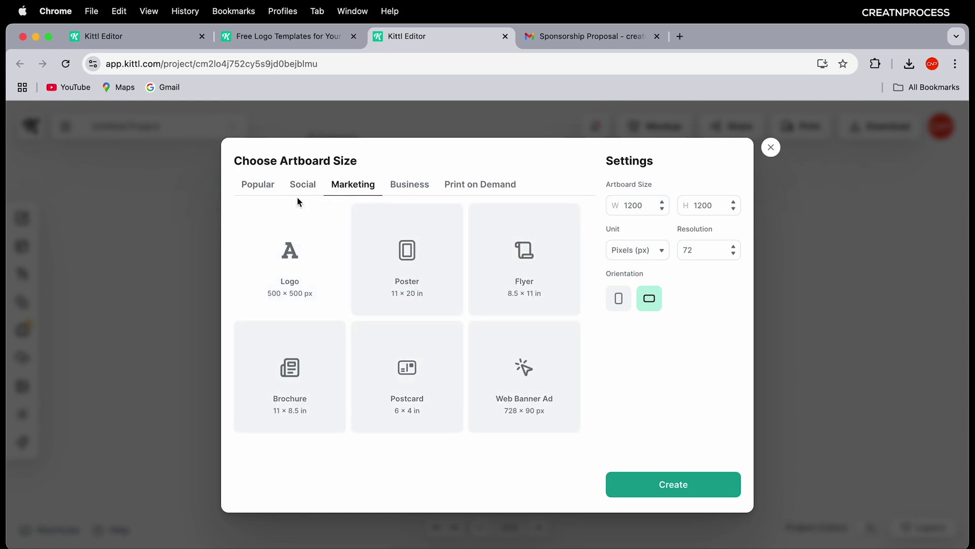
pyautogui.click(262, 189)
pyautogui.scroll(-2, 429, 350)
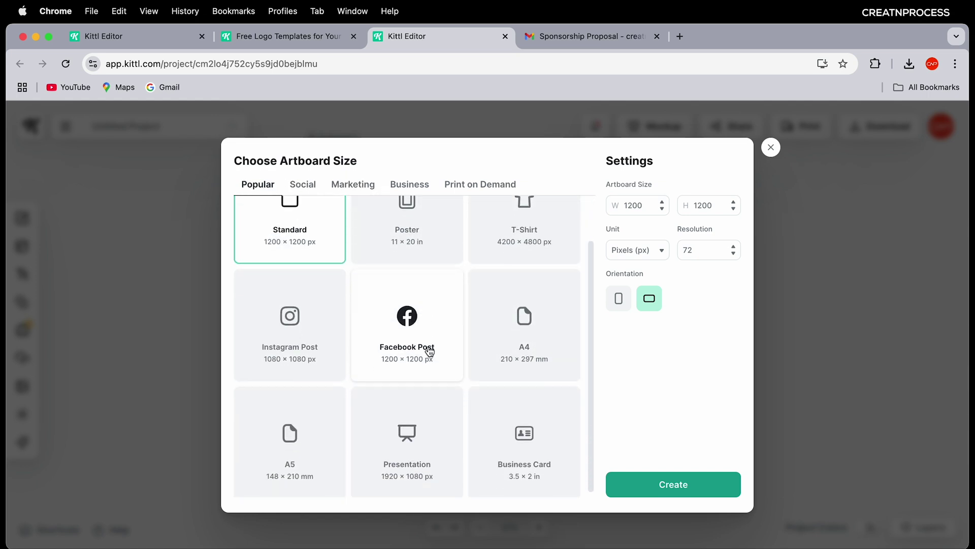
pyautogui.scroll(2, 355, 340)
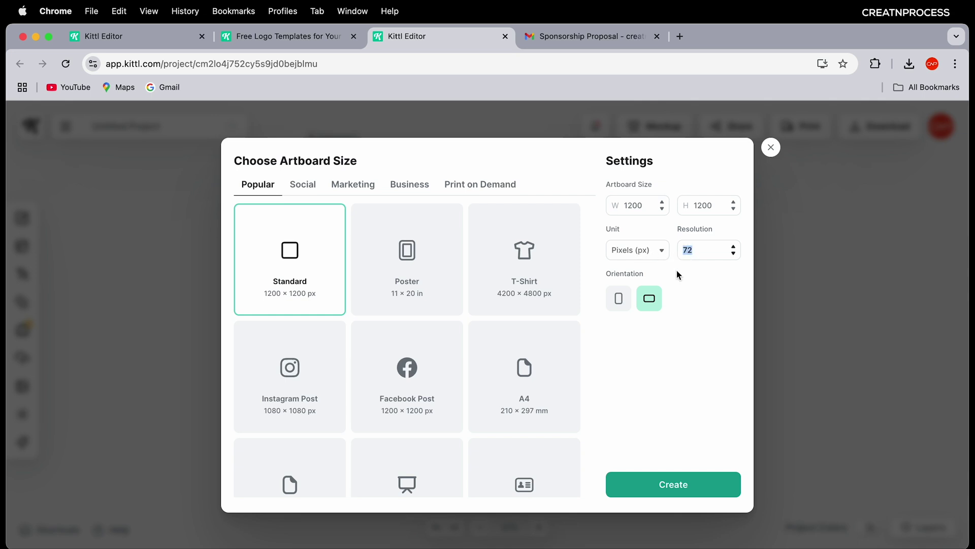
pyautogui.click(685, 492)
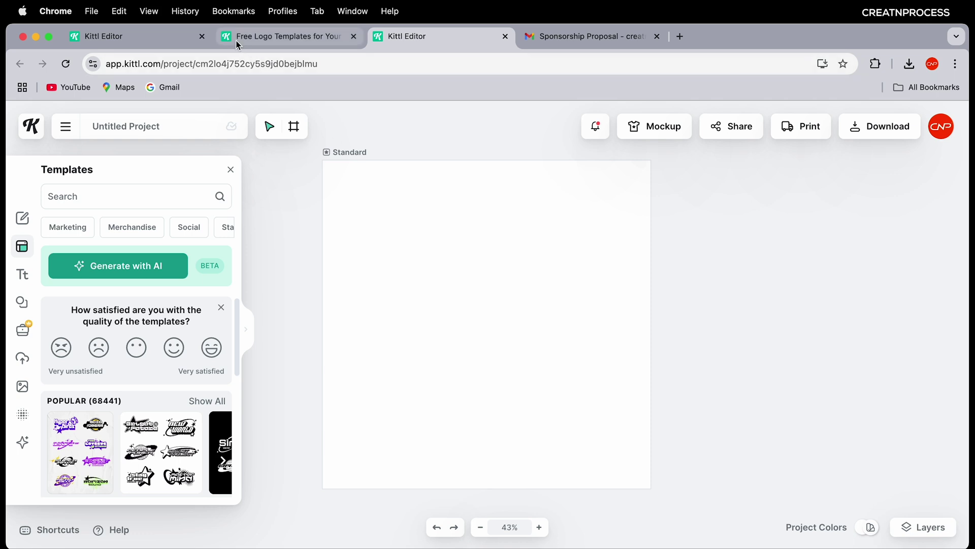
# Step: Duplicate the blank Standard artboard in the new project, placing the copy directly beside the original
pyautogui.click(149, 40)
pyautogui.click(415, 38)
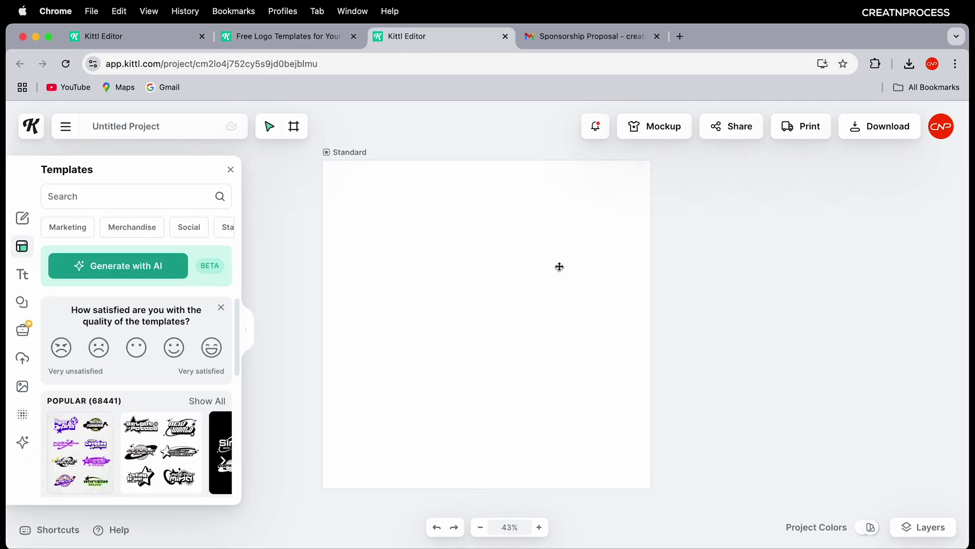
pyautogui.scroll(-2, 380, 181)
pyautogui.keyDown('alt'); pyautogui.click(364, 159); pyautogui.keyUp('alt')
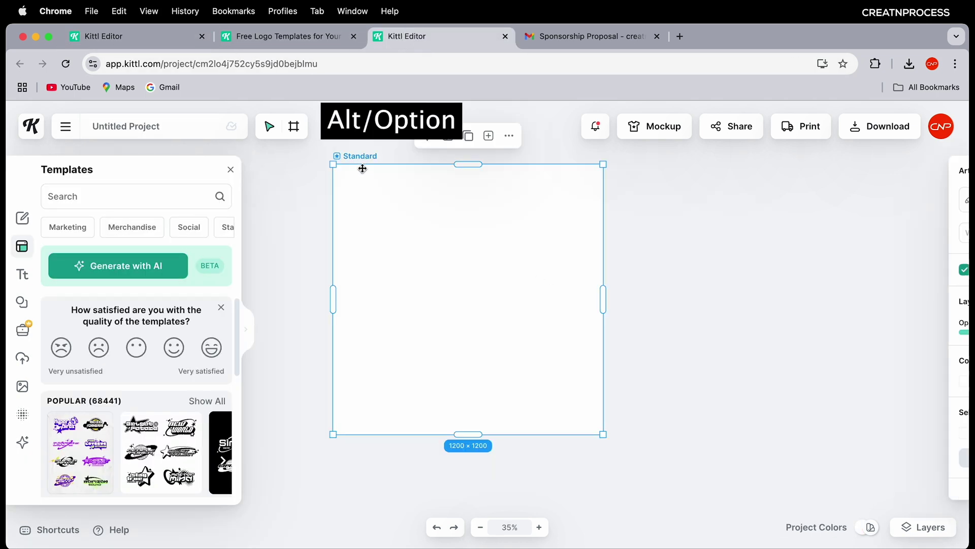
pyautogui.moveTo(362, 158); pyautogui.dragTo(658, 159)
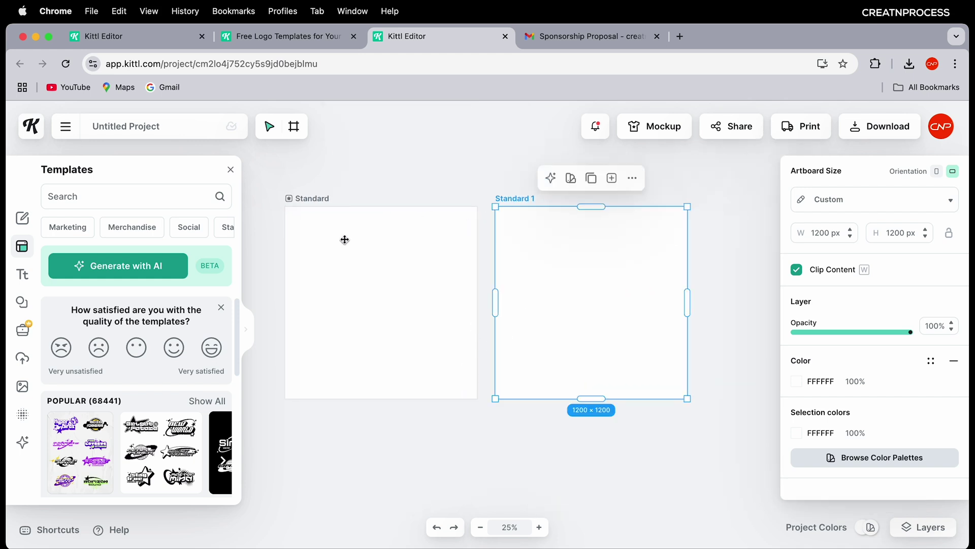
# Step: Fill the duplicated artboard, Standard 1, with solid black
pyautogui.click(401, 241)
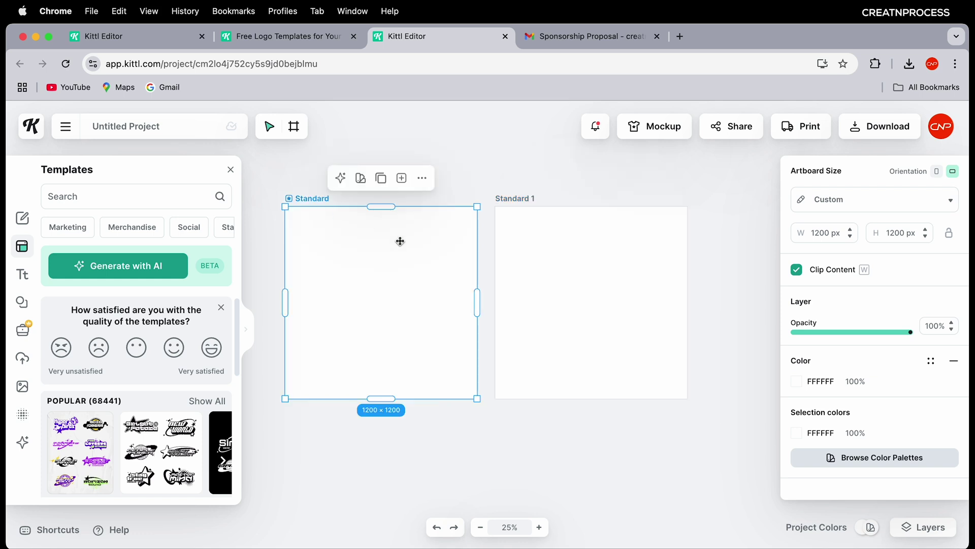
pyautogui.click(527, 199)
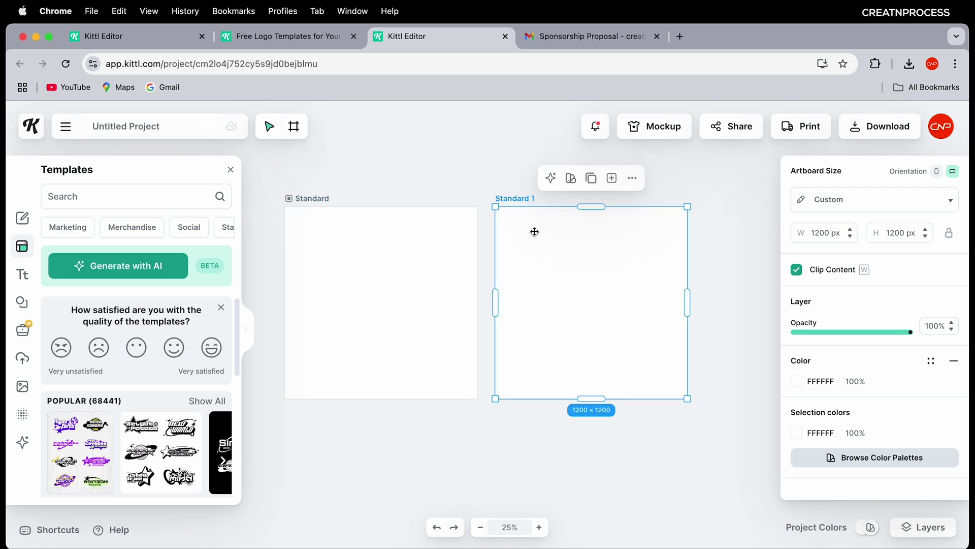
pyautogui.click(803, 382)
pyautogui.moveTo(742, 355); pyautogui.dragTo(788, 425)
pyautogui.click(731, 234)
pyautogui.scroll(2, 609, 272)
pyautogui.scroll(-2, 599, 302)
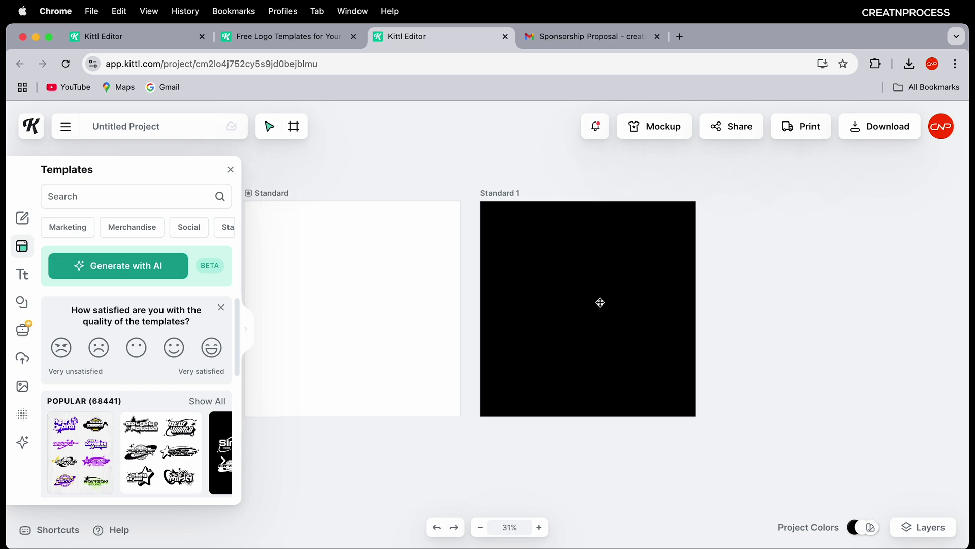
# Step: Fill the original Standard artboard with a bright solid yellow
pyautogui.moveTo(453, 294); pyautogui.dragTo(627, 279)
pyautogui.click(511, 199)
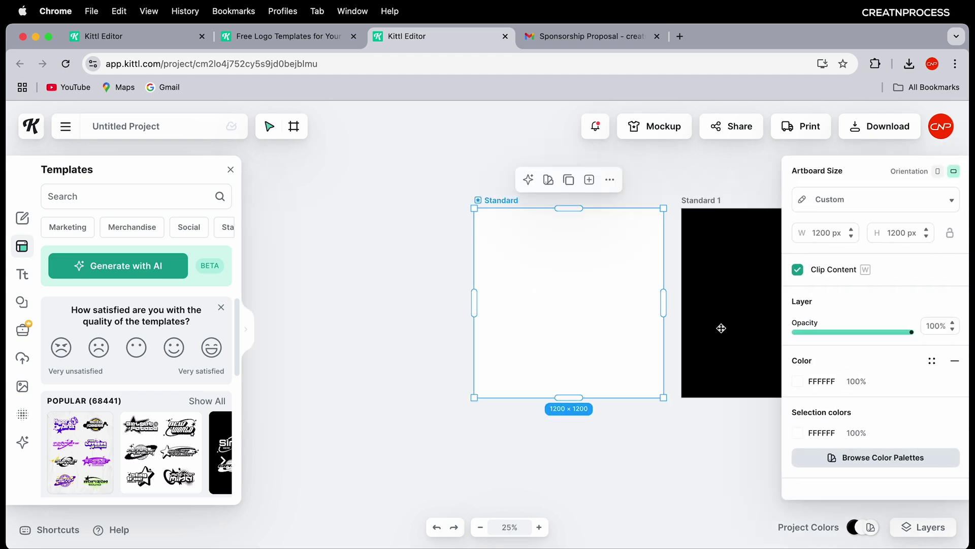
pyautogui.click(798, 382)
pyautogui.moveTo(623, 293); pyautogui.dragTo(768, 292)
pyautogui.moveTo(673, 436); pyautogui.dragTo(635, 430)
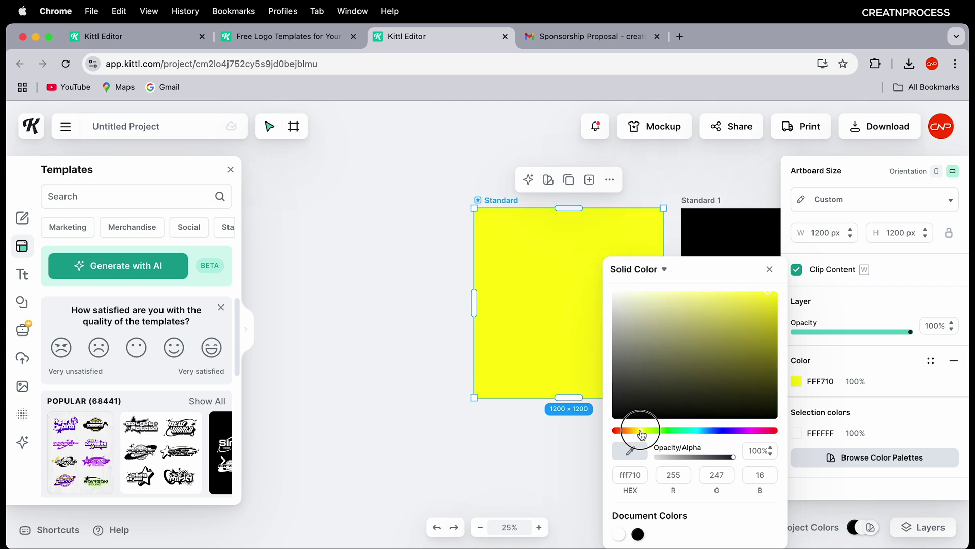
pyautogui.click(461, 416)
pyautogui.hscroll(1, 629, 313)
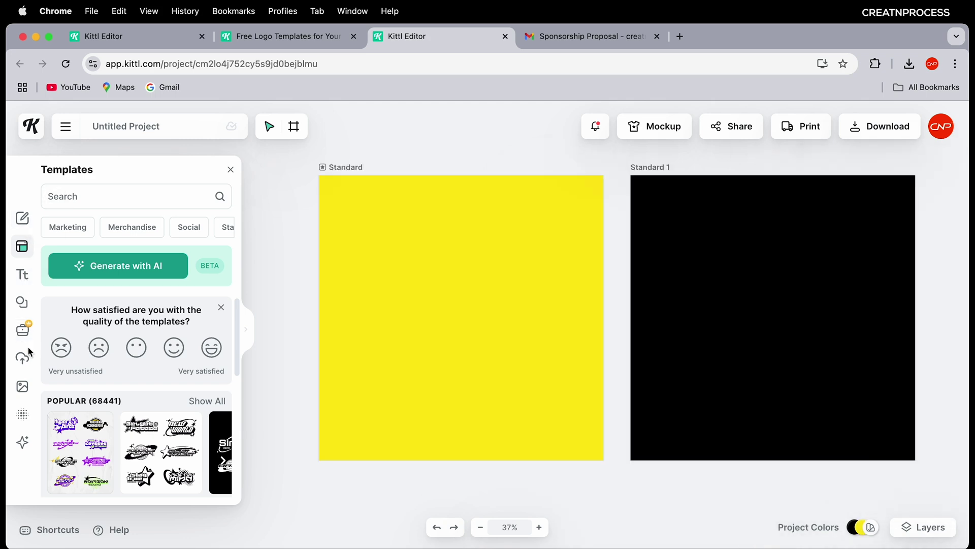
# Step: Look through the editor's resource libraries, examining the photos, the textures and the Kittl AI generators
pyautogui.click(22, 249)
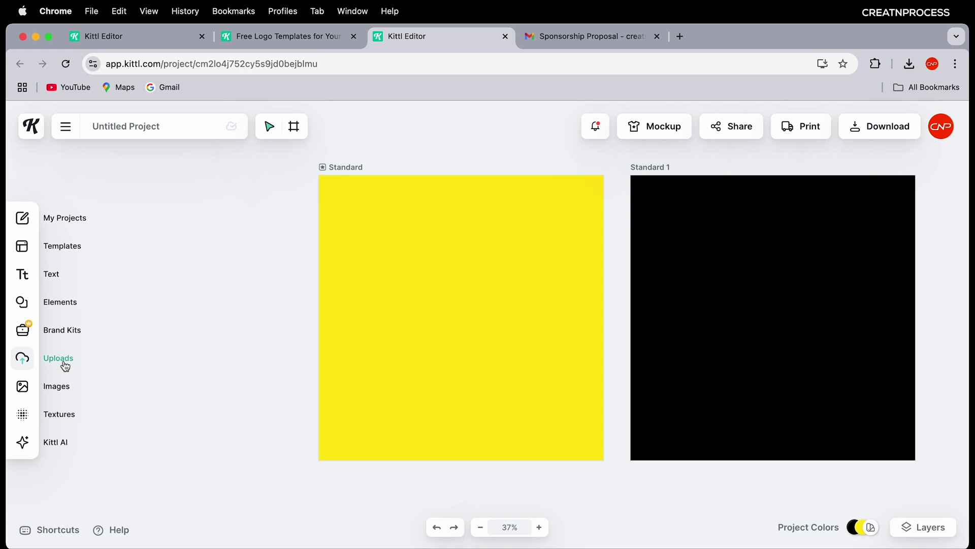
pyautogui.click(60, 388)
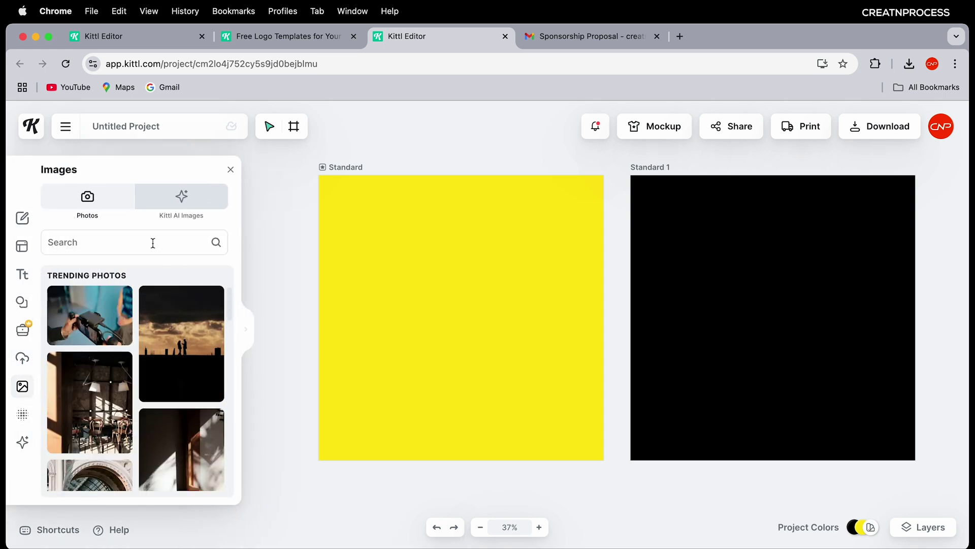
pyautogui.click(230, 170)
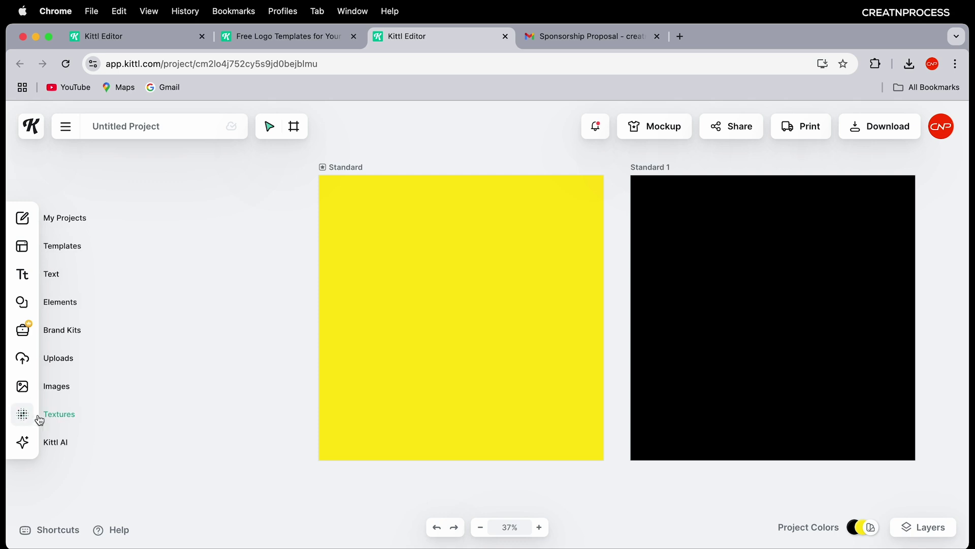
pyautogui.click(65, 420)
pyautogui.scroll(-8, 105, 407)
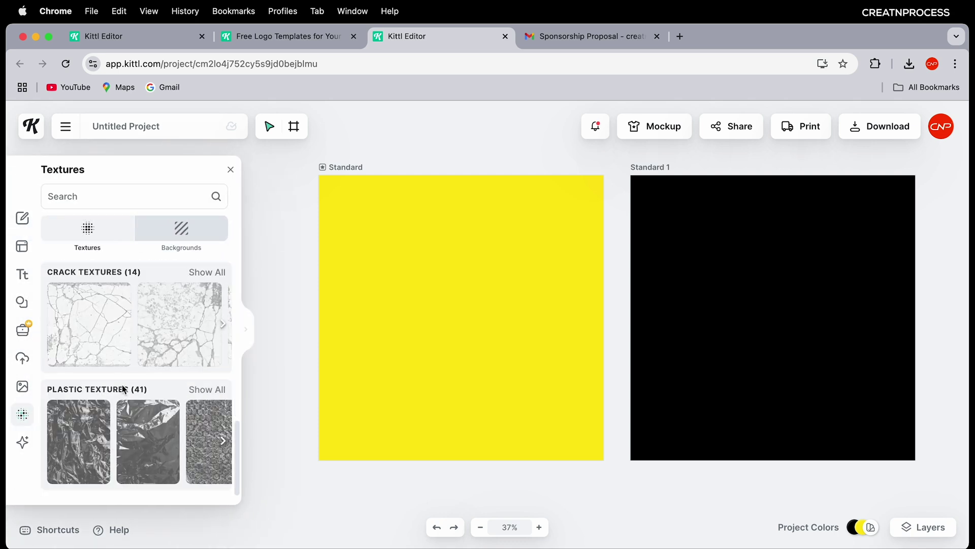
pyautogui.click(24, 442)
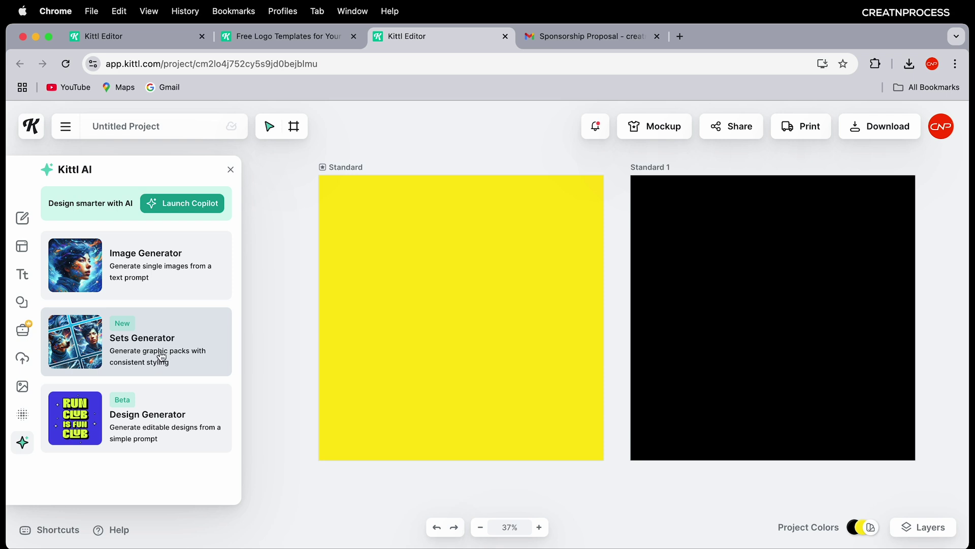
# Step: Return to the "easy text effects" project and view its three finished text effect artboards
pyautogui.click(147, 36)
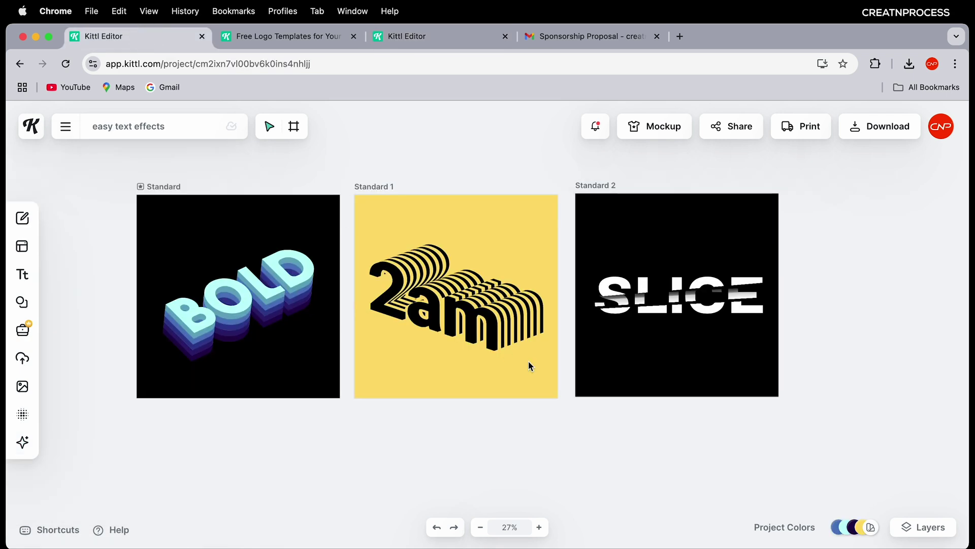
pyautogui.moveTo(504, 401); pyautogui.dragTo(514, 381)
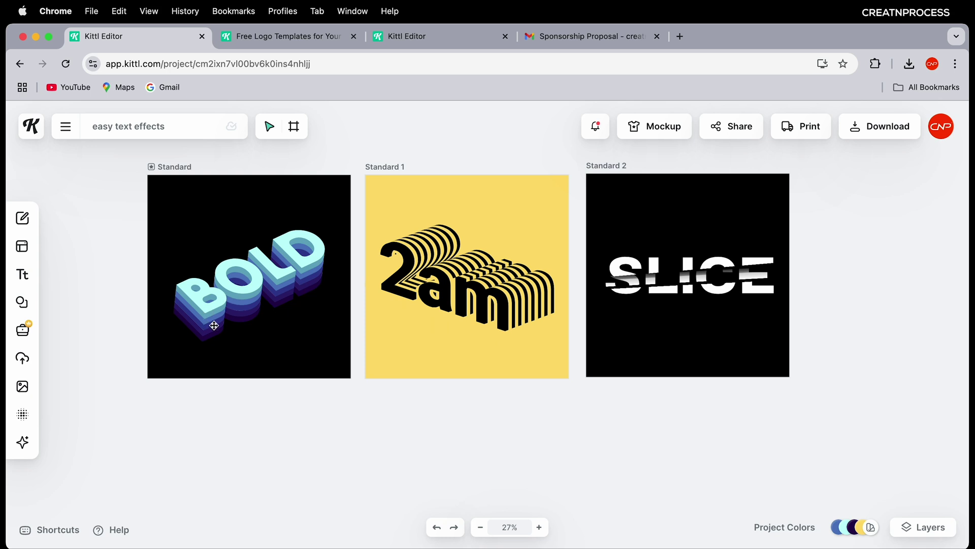
# Step: Duplicate the Standard artboard directly below the original and delete the BOLD artwork from the copy
pyautogui.moveTo(167, 167); pyautogui.dragTo(165, 389)
pyautogui.scroll(-2, 358, 419)
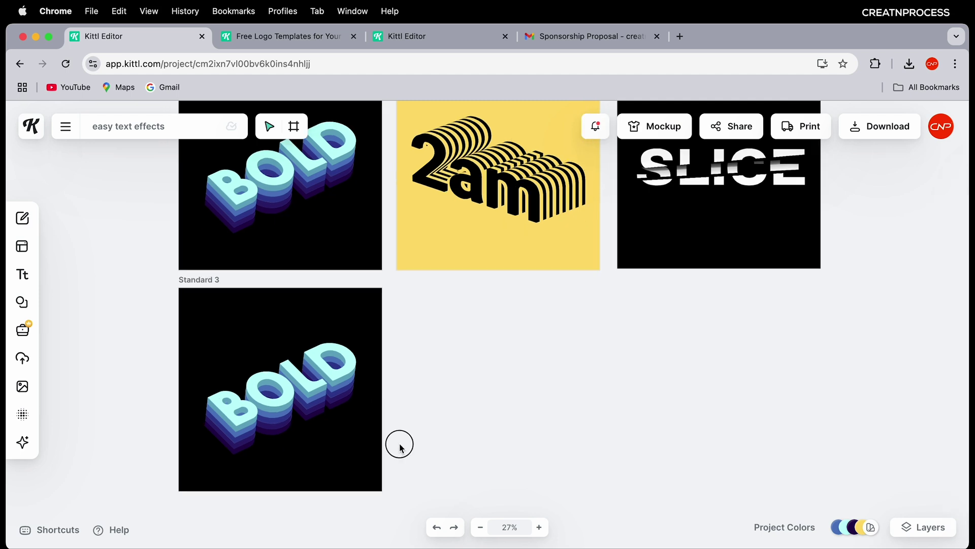
pyautogui.moveTo(399, 443); pyautogui.dragTo(182, 343)
pyautogui.press('Delete')
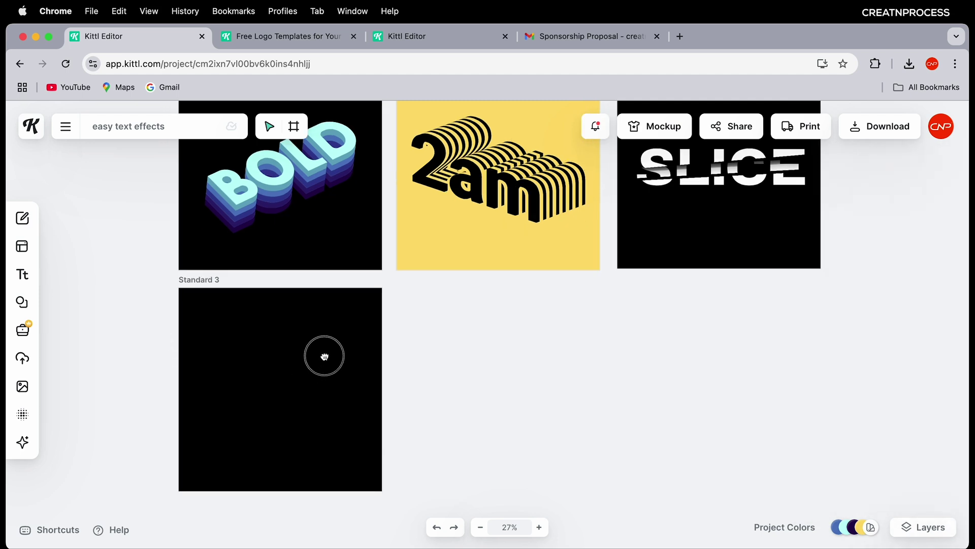
# Step: Check the solid background color of the emptied duplicate artboard
pyautogui.scroll(3, 331, 350)
pyautogui.moveTo(325, 356); pyautogui.dragTo(351, 289)
pyautogui.click(335, 285)
pyautogui.scroll(2, 333, 287)
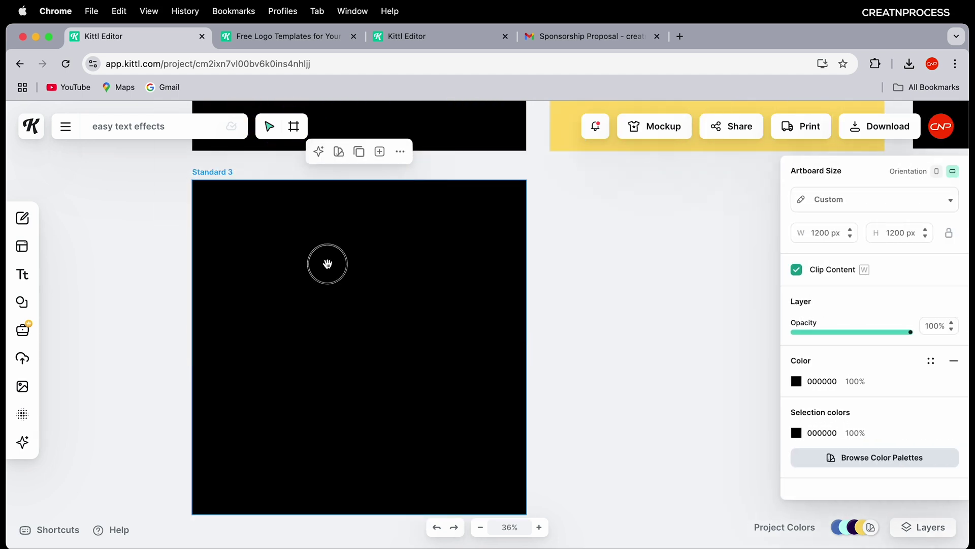
pyautogui.click(328, 263)
pyautogui.click(795, 382)
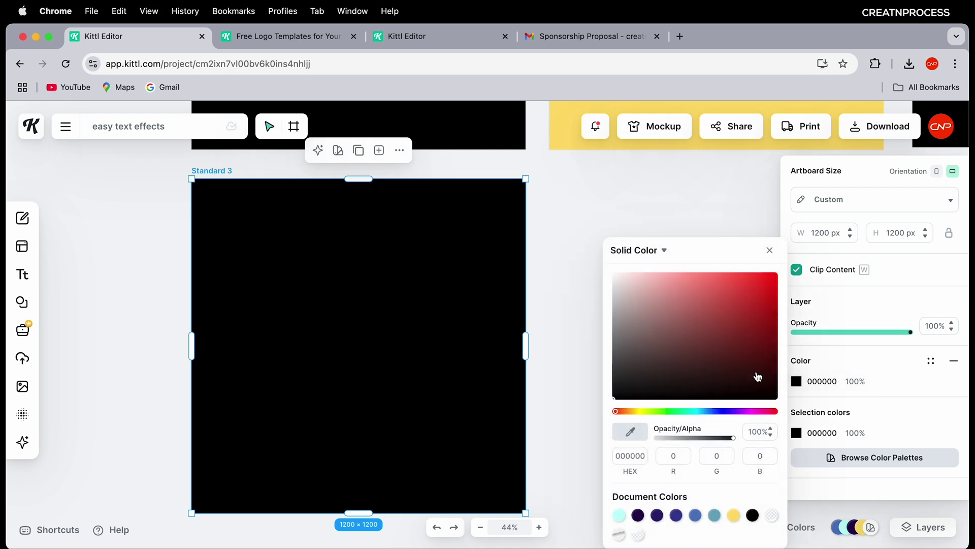
pyautogui.click(554, 399)
pyautogui.scroll(-2, 538, 398)
# Step: Add a text reading BOLD and move it onto the emptied duplicate artboard
pyautogui.moveTo(413, 336); pyautogui.dragTo(388, 289)
pyautogui.press('t')
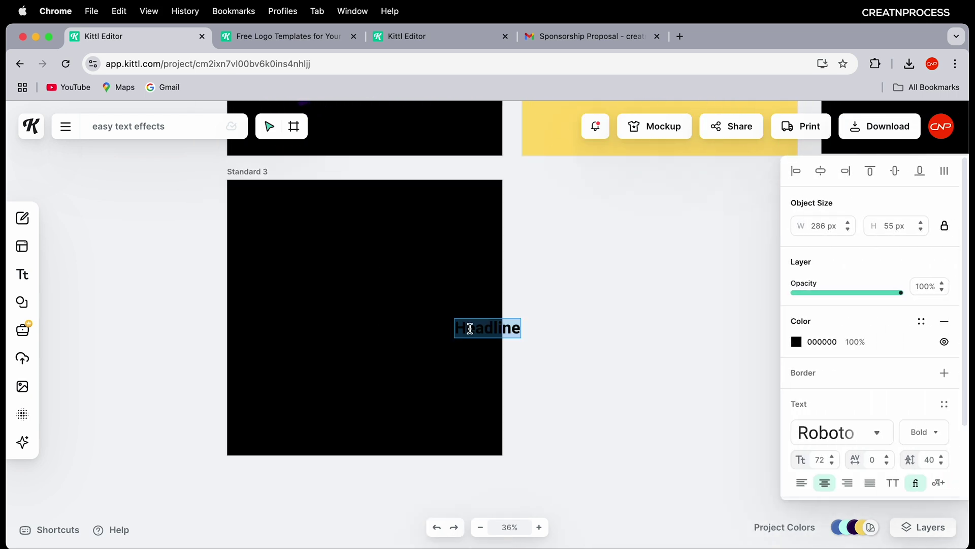
pyautogui.press('BackSpace')
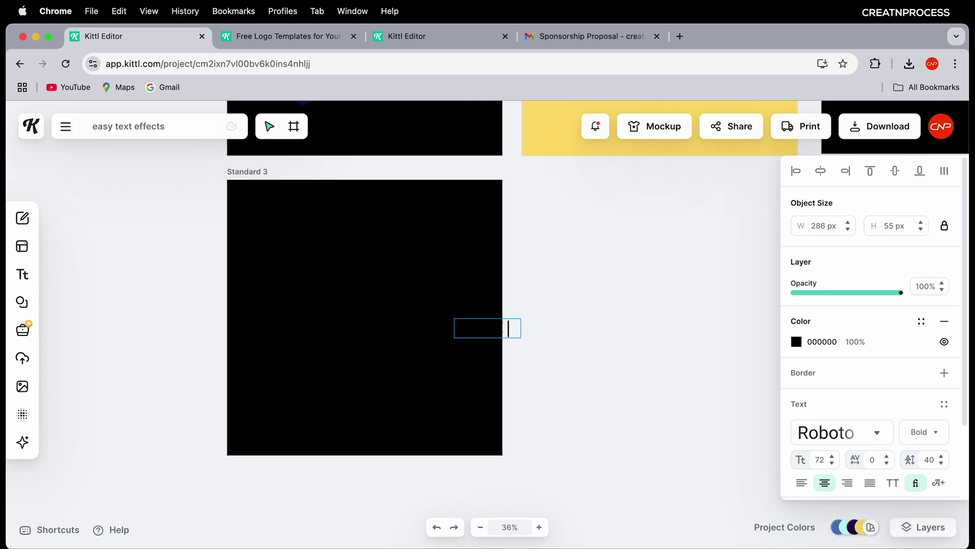
pyautogui.press('Escape')
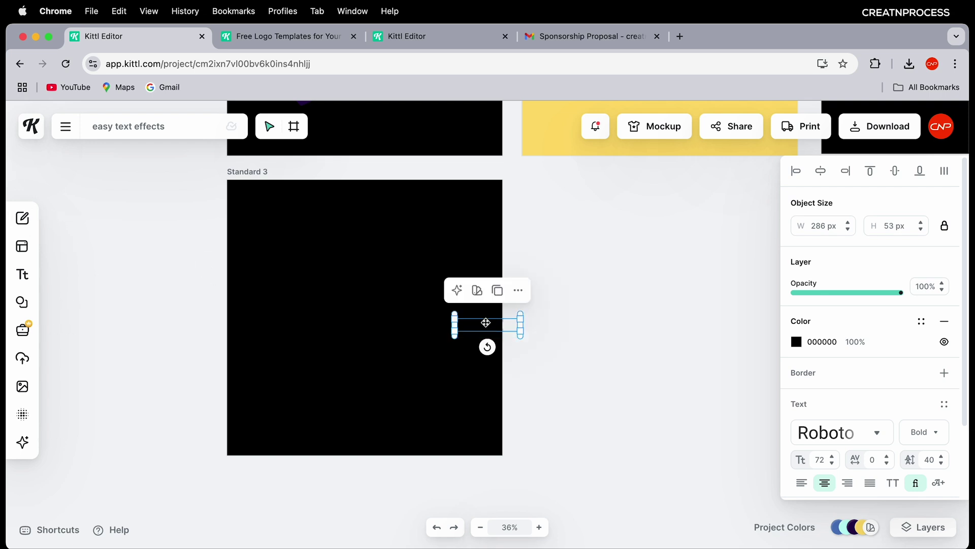
pyautogui.moveTo(487, 323); pyautogui.dragTo(380, 282)
# Step: Set the BOLD text's color to white, FFFFFF
pyautogui.click(818, 344)
pyautogui.click(631, 327)
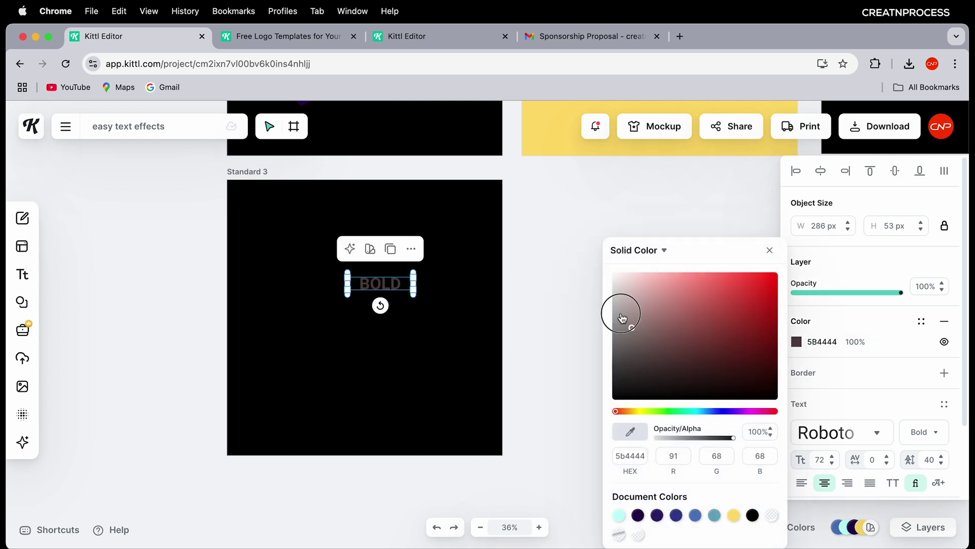
pyautogui.moveTo(621, 313); pyautogui.dragTo(583, 249)
pyautogui.click(478, 261)
# Step: Enlarge the BOLD text proportionally to about 1255 × 231 px and center it on the artboard
pyautogui.click(400, 287)
pyautogui.scroll(5, 408, 280)
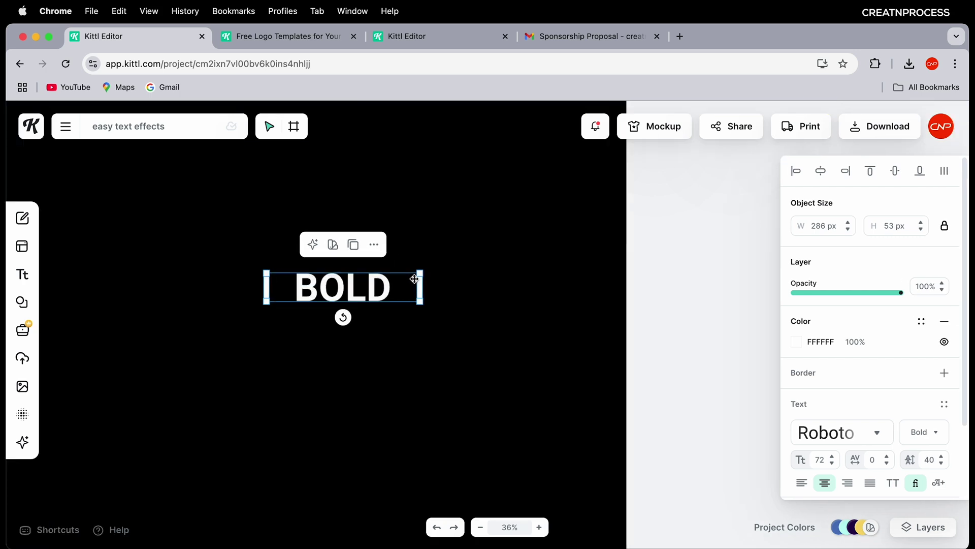
pyautogui.scroll(1, 414, 278)
pyautogui.moveTo(420, 272); pyautogui.dragTo(627, 127)
pyautogui.scroll(-4, 502, 283)
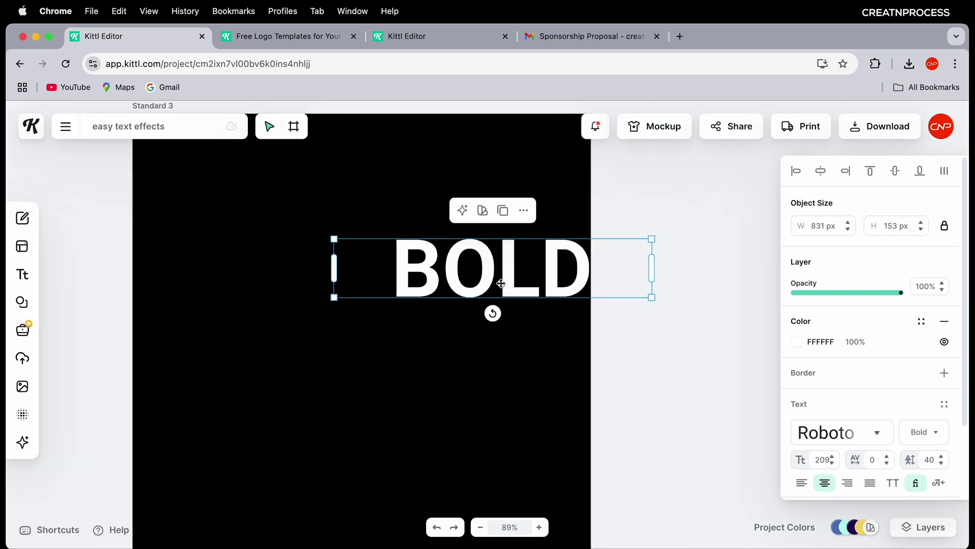
pyautogui.scroll(-5, 501, 283)
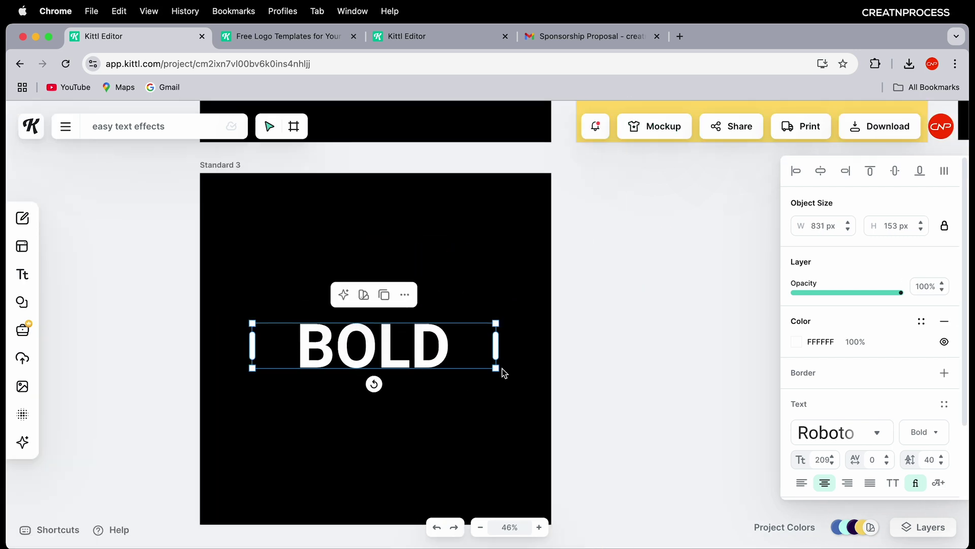
pyautogui.moveTo(496, 368); pyautogui.dragTo(434, 368)
pyautogui.scroll(-2, 434, 368)
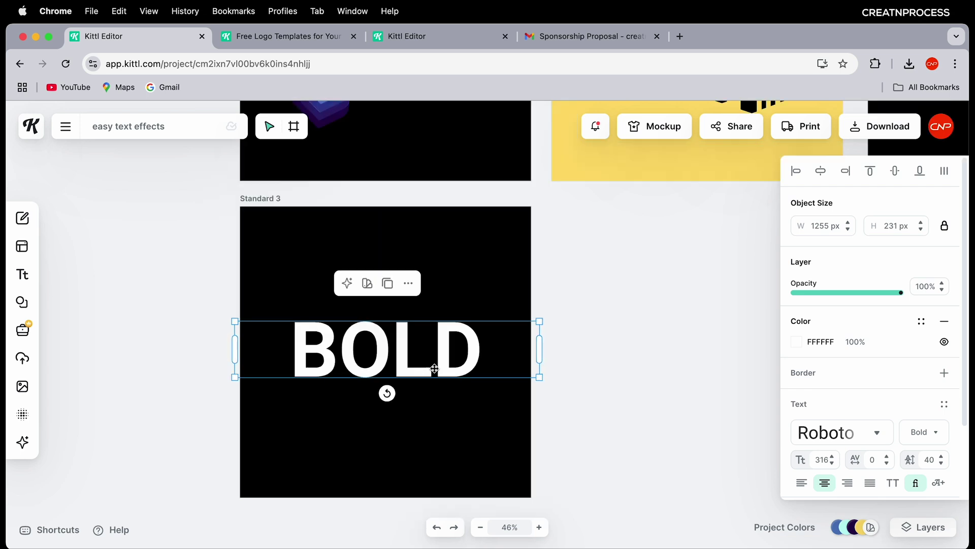
# Step: Examine the typeface, transformation and text shading settings of the finished BOLD text on the Standard artboard
pyautogui.scroll(-1, 435, 369)
pyautogui.scroll(3, 434, 329)
pyautogui.scroll(-3, 411, 315)
pyautogui.scroll(4, 401, 360)
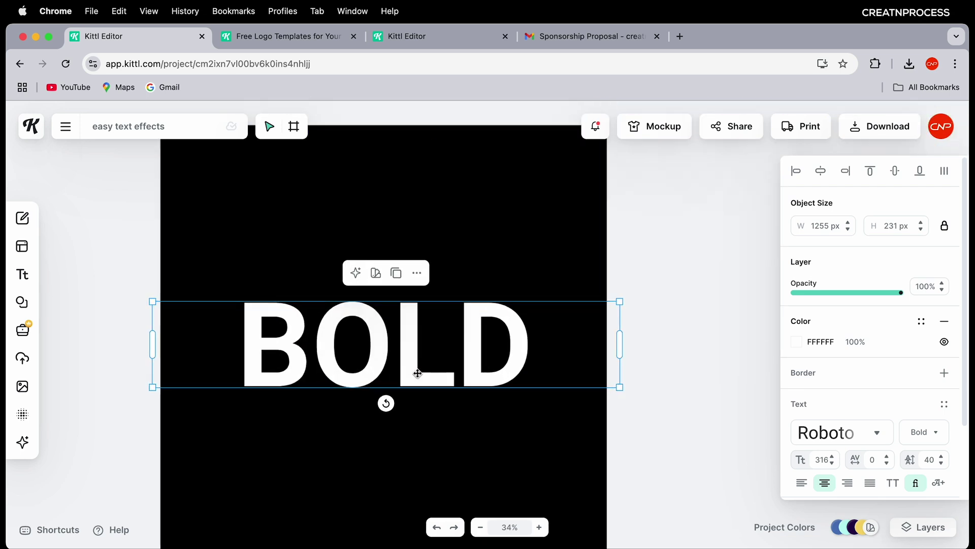
pyautogui.scroll(5, 461, 320)
pyautogui.scroll(4, 414, 322)
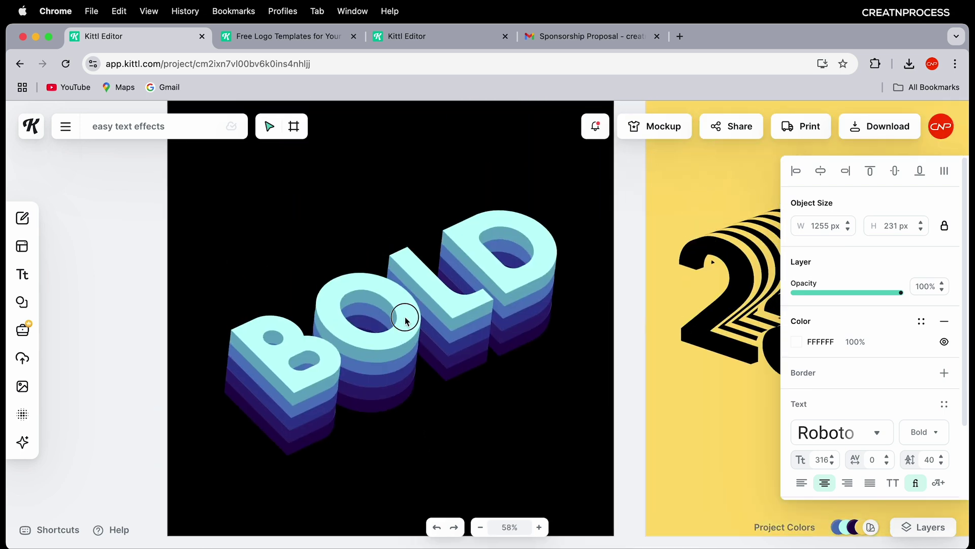
pyautogui.click(405, 320)
pyautogui.scroll(-5, 828, 284)
pyautogui.scroll(1, 837, 373)
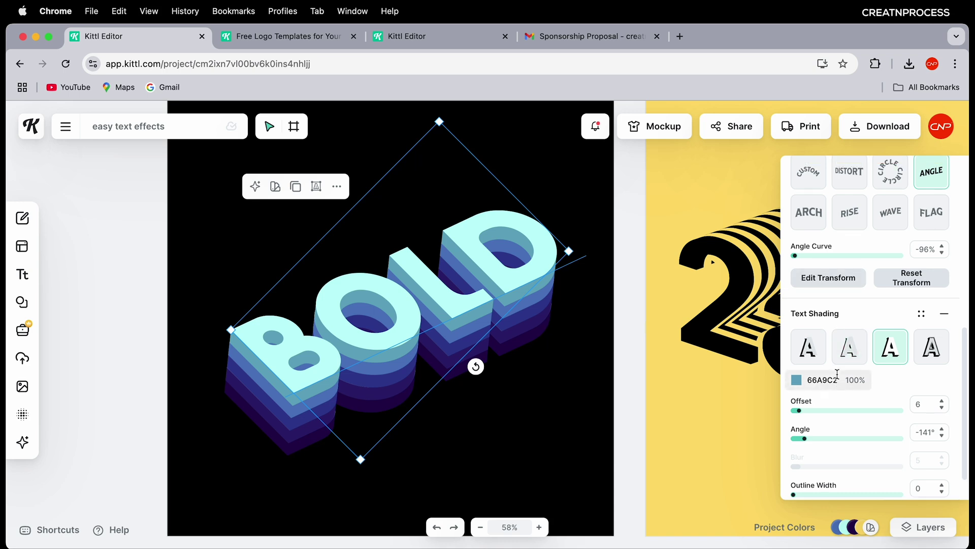
pyautogui.scroll(5, 837, 373)
pyautogui.scroll(-2, 512, 392)
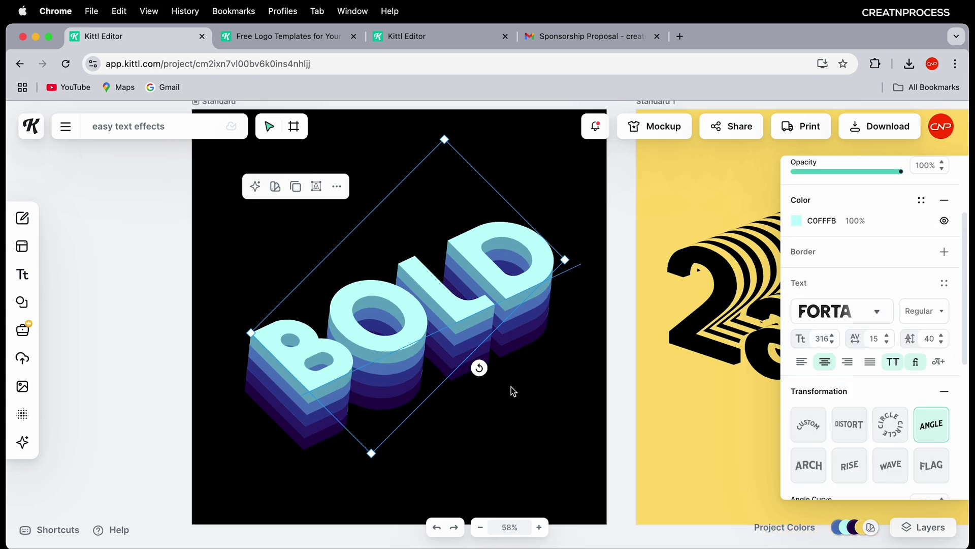
# Step: Change the white BOLD text's typeface to FORTA by searching the typeface list for "forta"
pyautogui.scroll(-8, 516, 416)
pyautogui.click(489, 423)
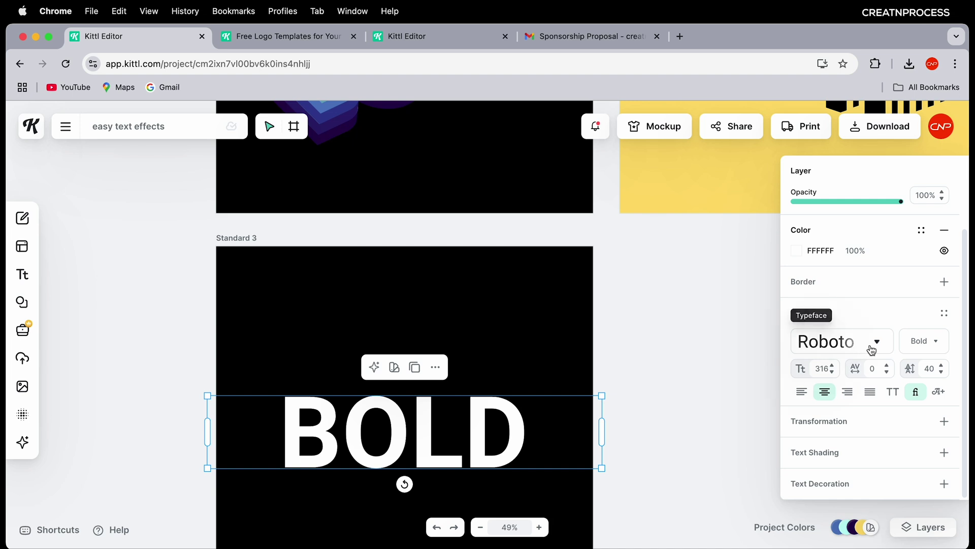
pyautogui.click(872, 350)
pyautogui.scroll(-10, 674, 399)
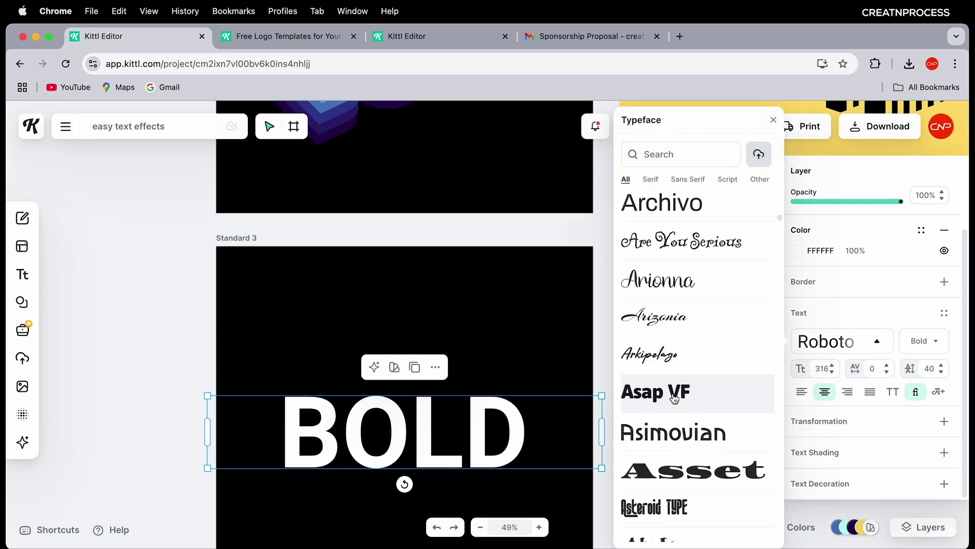
pyautogui.scroll(-10, 674, 399)
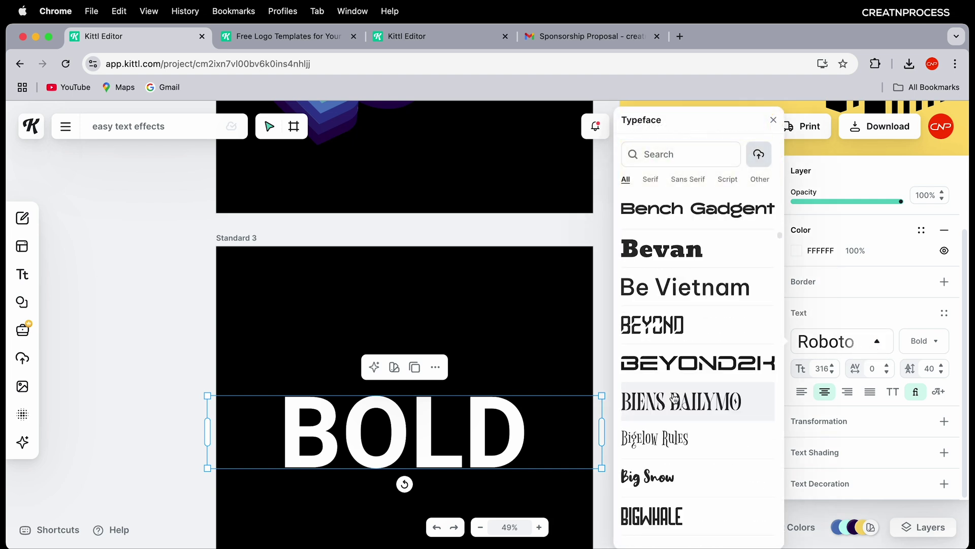
pyautogui.click(691, 161)
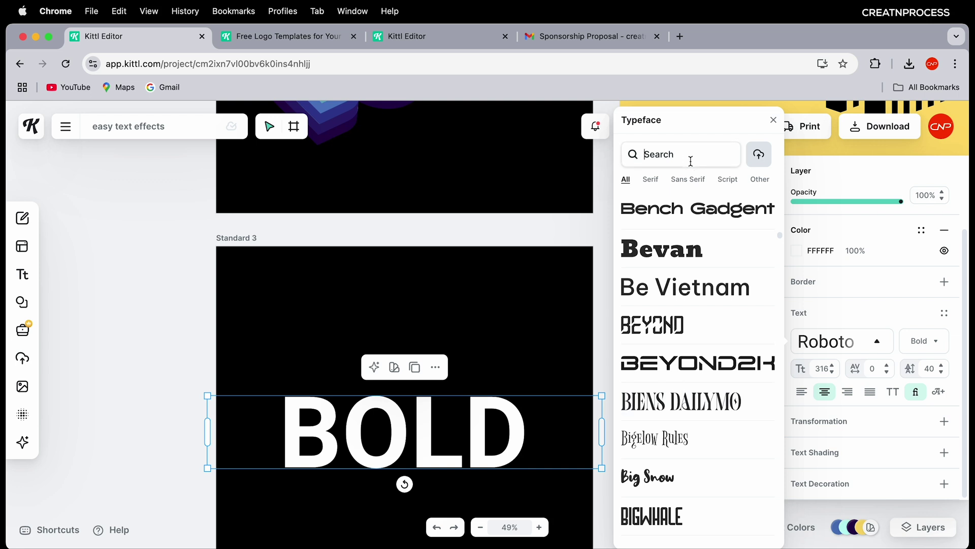
pyautogui.write('forta')
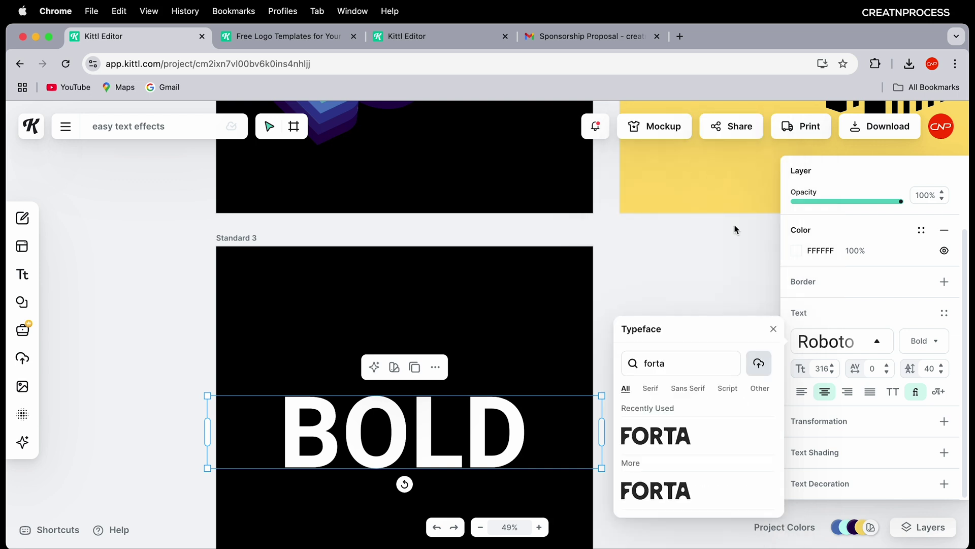
pyautogui.click(671, 449)
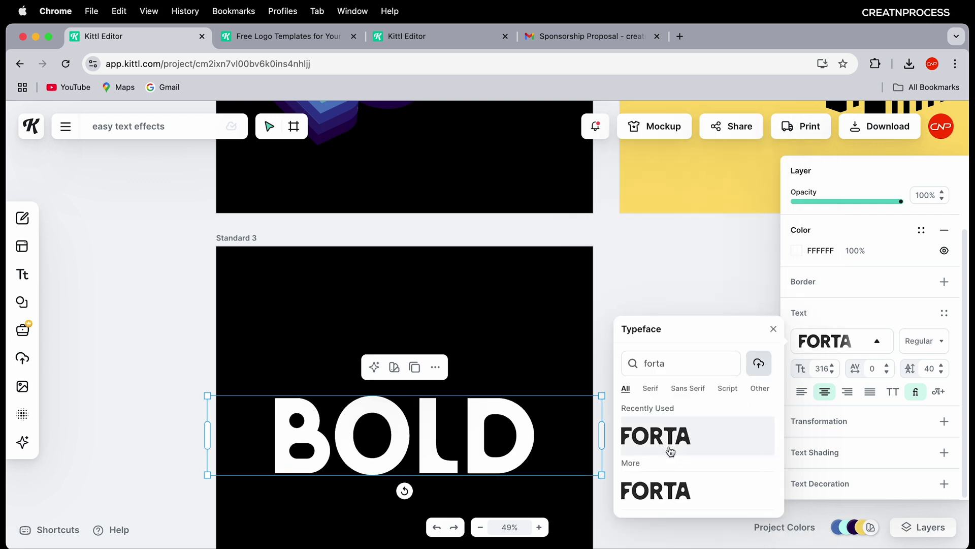
pyautogui.click(535, 404)
# Step: Nudge the white BOLD text slightly up and to the right on its artboard
pyautogui.scroll(-3, 534, 419)
pyautogui.scroll(-3, 529, 421)
pyautogui.scroll(1, 530, 423)
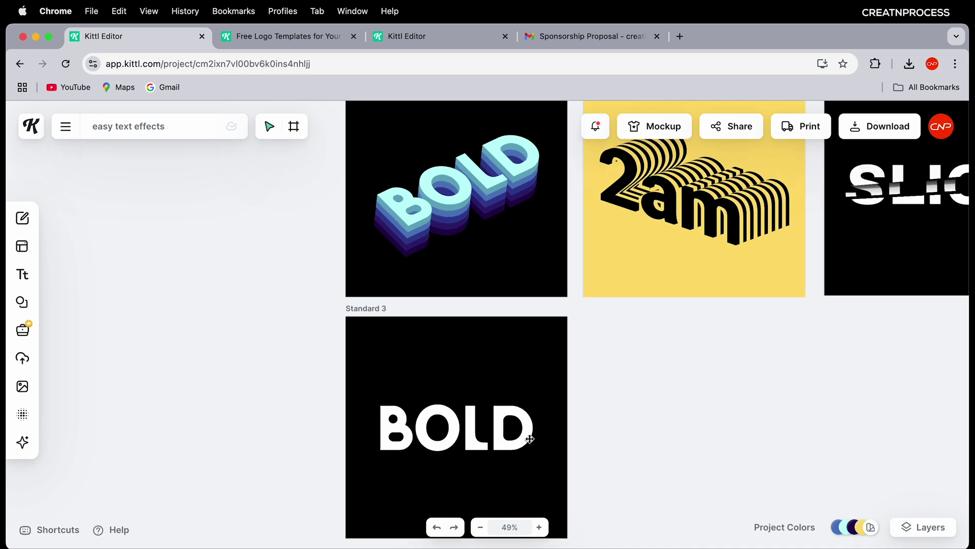
pyautogui.moveTo(529, 439); pyautogui.dragTo(536, 426)
# Step: Examine the layered look of the finished BOLD effect on the Standard artboard and return to the white BOLD text
pyautogui.scroll(3, 470, 214)
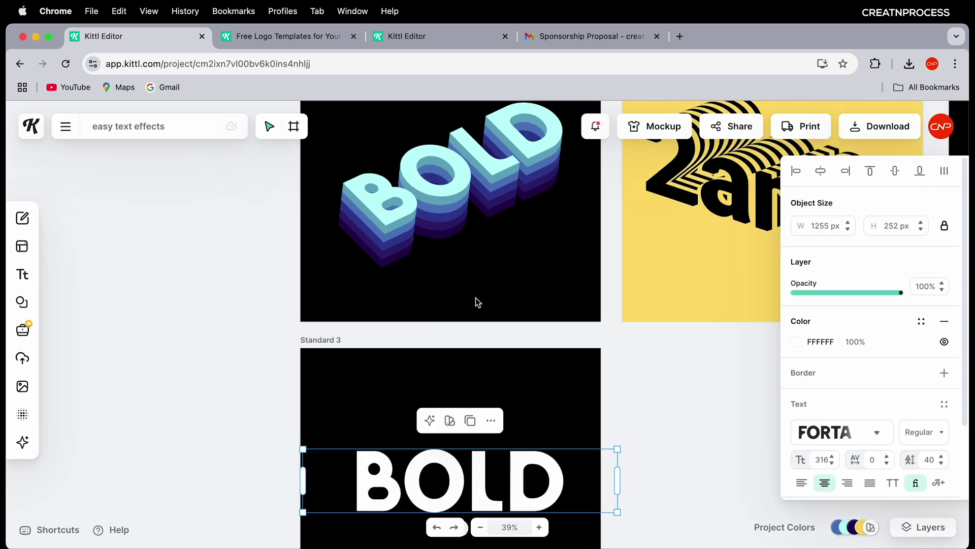
pyautogui.scroll(3, 464, 316)
pyautogui.scroll(2, 463, 298)
pyautogui.scroll(2, 460, 276)
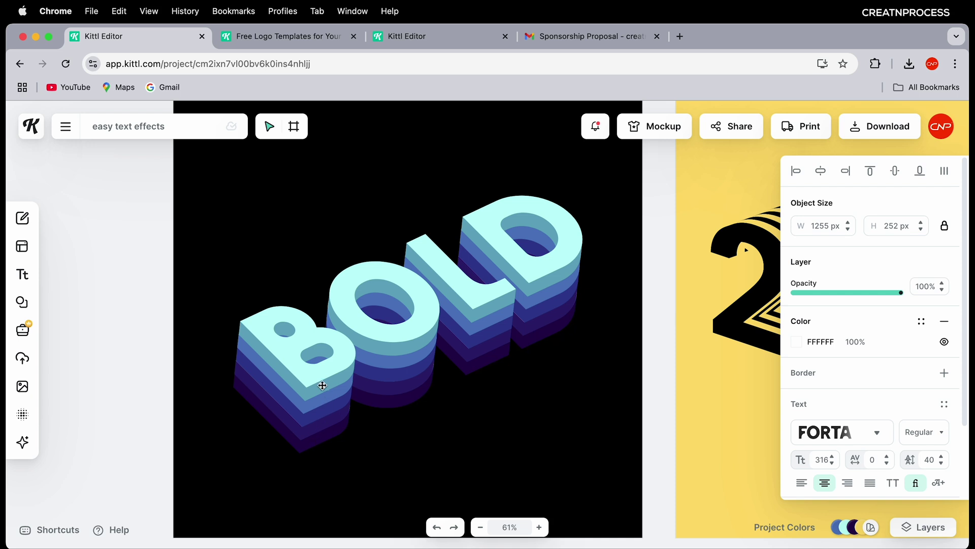
pyautogui.scroll(-9, 501, 254)
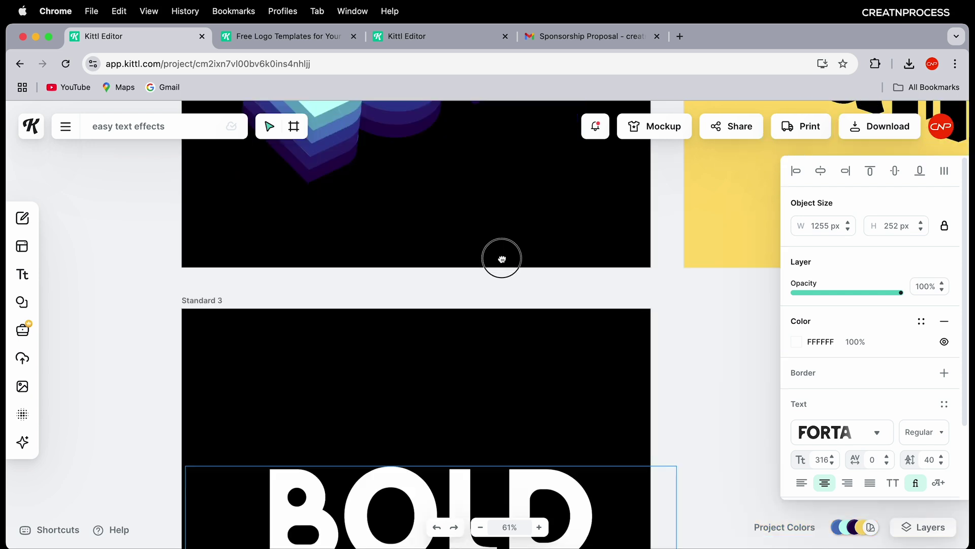
pyautogui.click(507, 366)
pyautogui.doubleClick(511, 367)
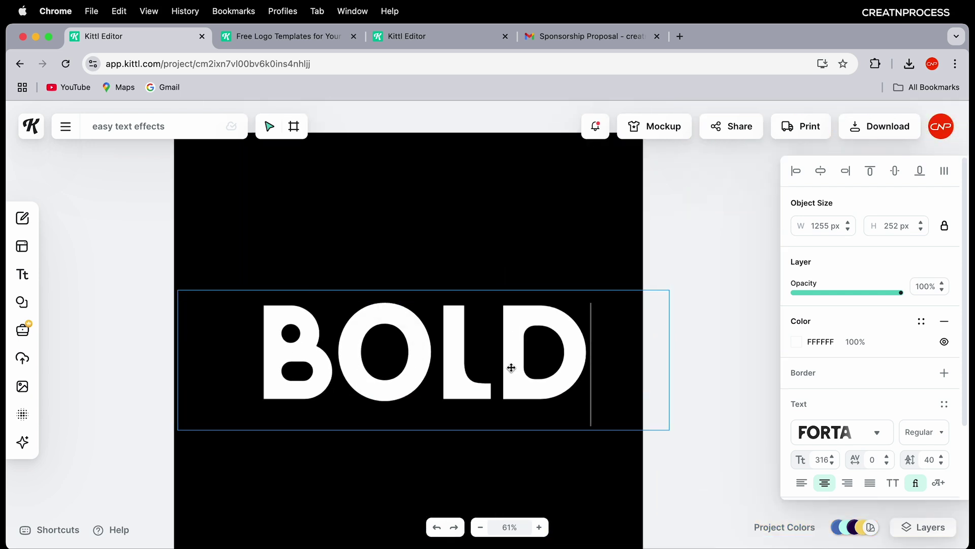
pyautogui.press('Escape')
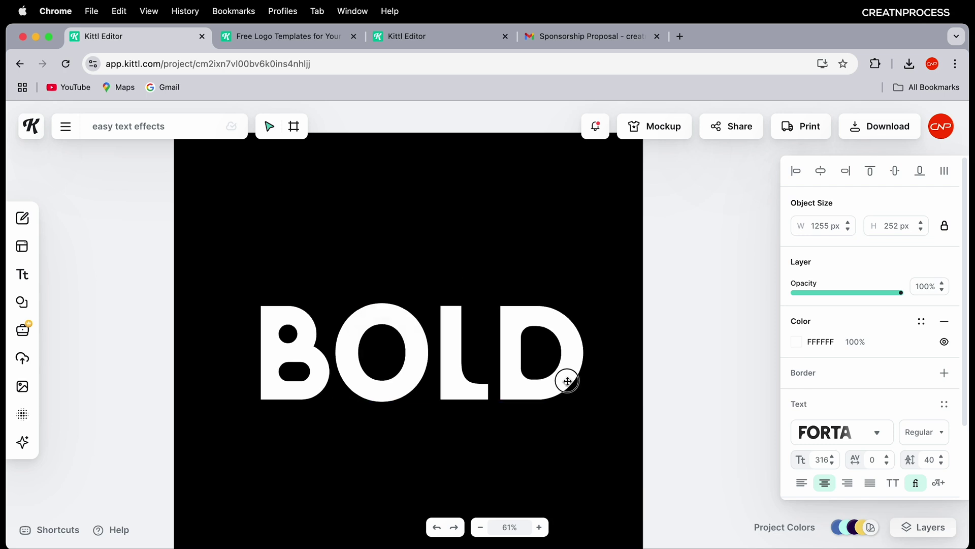
# Step: Try an Angle transformation with a 100% curve on the unrotated BOLD text and remove it
pyautogui.scroll(-3, 946, 382)
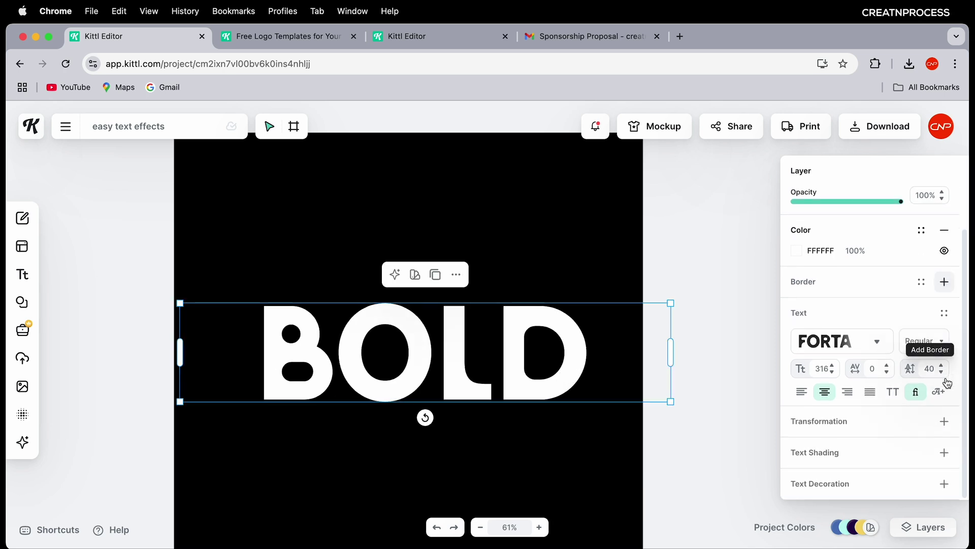
pyautogui.click(944, 422)
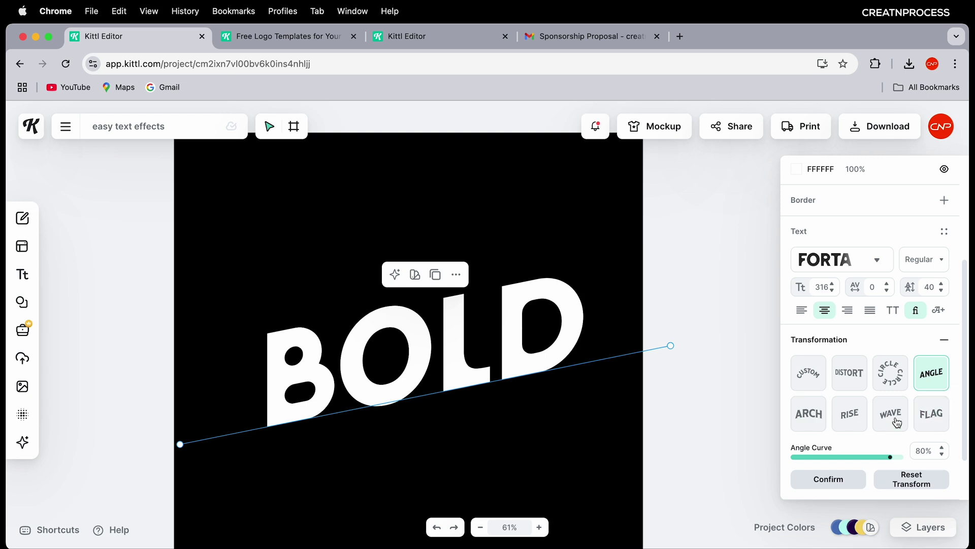
pyautogui.click(932, 380)
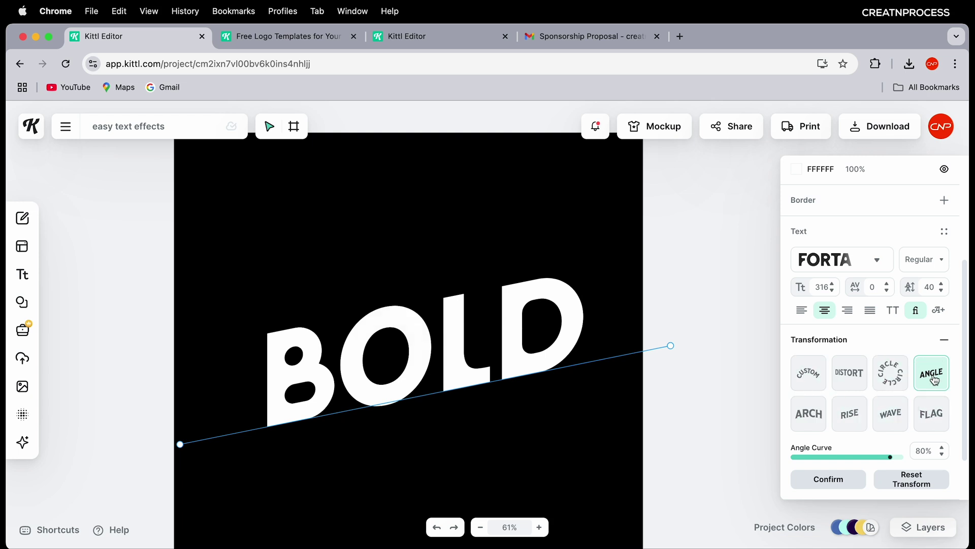
pyautogui.moveTo(888, 464)
pyautogui.mouseDown()
pyautogui.moveTo(849, 459)
pyautogui.moveTo(902, 465)
pyautogui.moveTo(759, 468)
pyautogui.moveTo(893, 474)
pyautogui.moveTo(903, 459)
pyautogui.mouseUp()
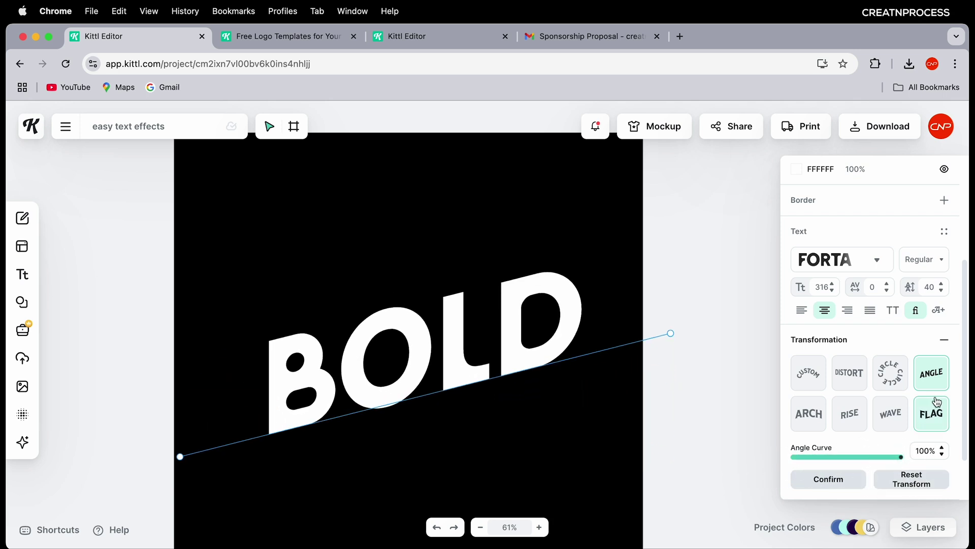
pyautogui.click(945, 340)
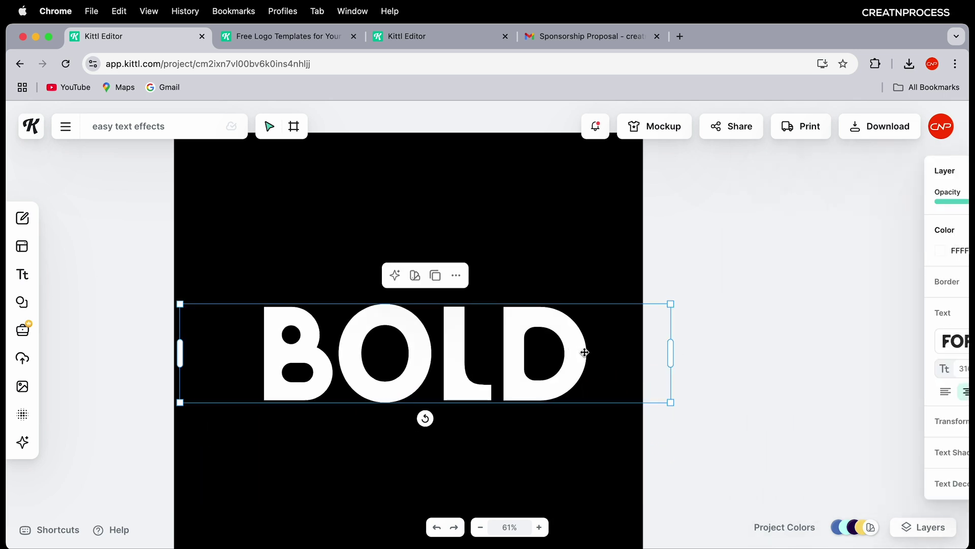
# Step: Rotate the white BOLD text about 45° counterclockwise and apply an Angle transformation with a -100% curve
pyautogui.moveTo(426, 419); pyautogui.dragTo(481, 409)
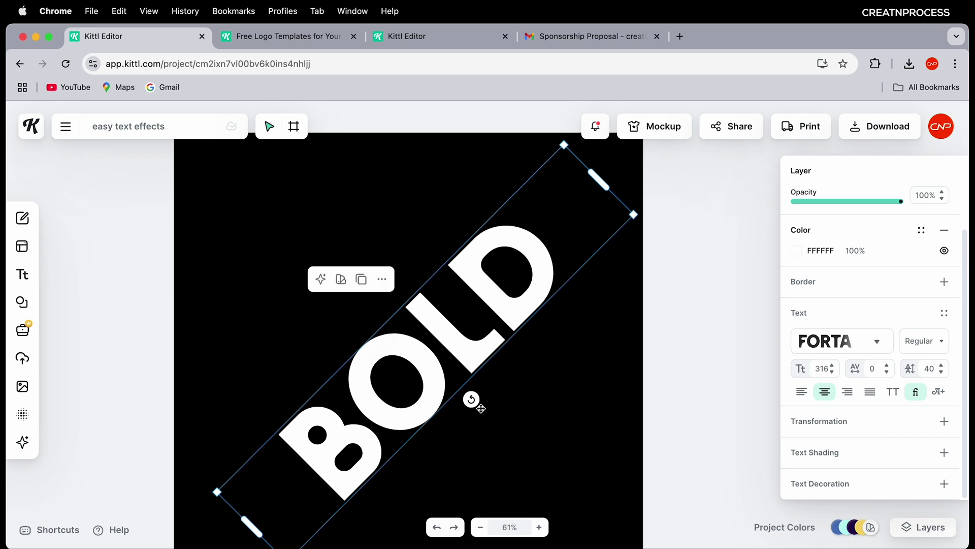
pyautogui.click(945, 422)
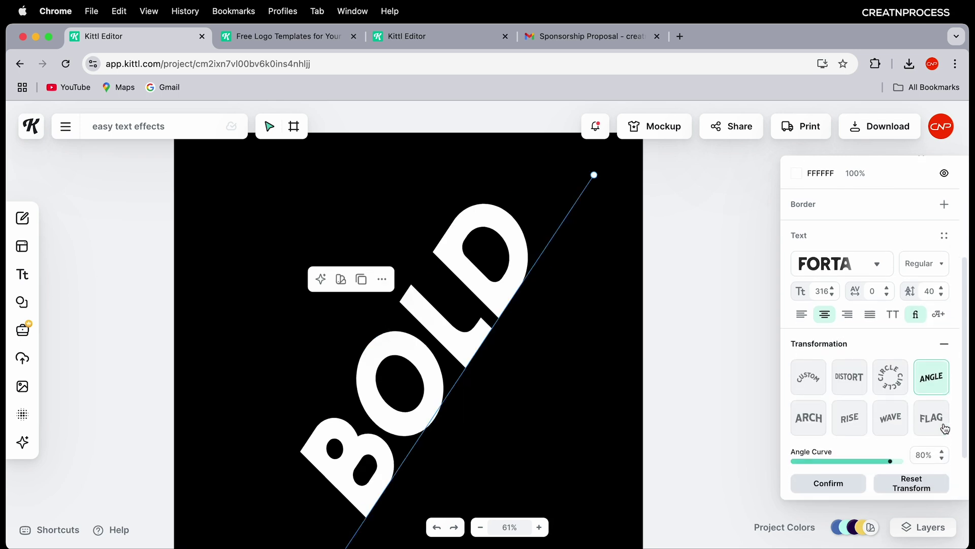
pyautogui.moveTo(891, 456); pyautogui.dragTo(790, 491)
pyautogui.scroll(-3, 517, 414)
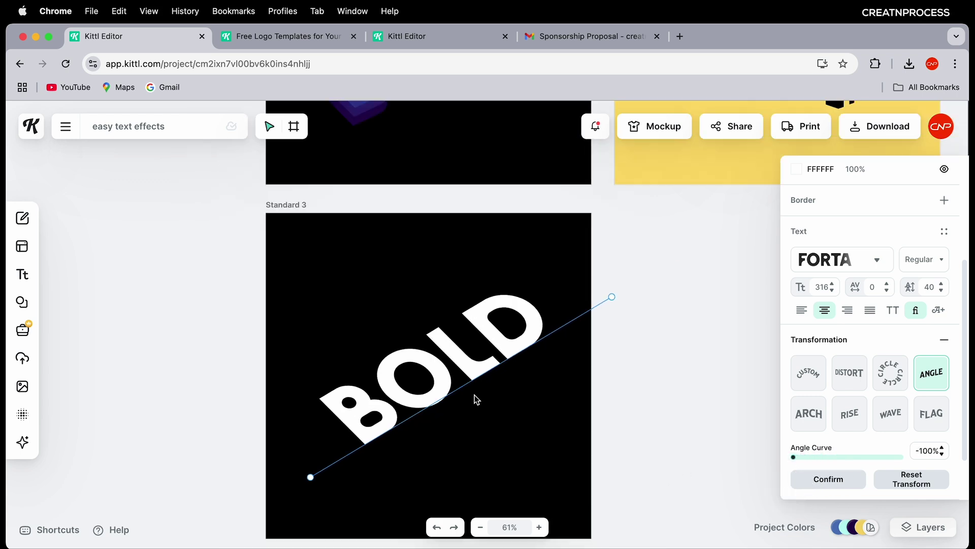
pyautogui.moveTo(505, 247)
pyautogui.mouseDown()
pyautogui.moveTo(484, 458)
pyautogui.moveTo(509, 249)
pyautogui.mouseUp()
pyautogui.click(508, 406)
pyautogui.scroll(3, 508, 406)
pyautogui.moveTo(425, 384); pyautogui.dragTo(497, 365)
pyautogui.click(486, 320)
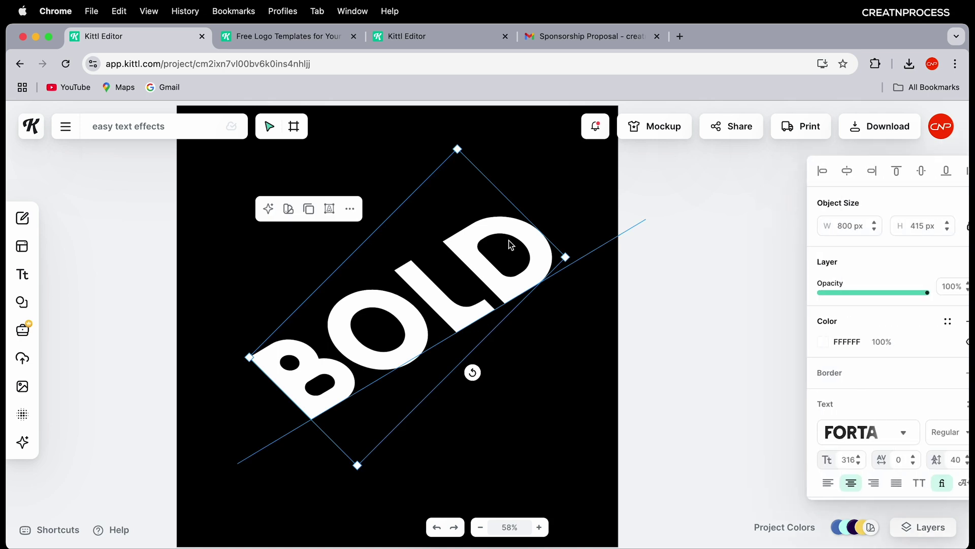
# Step: Add solid block-style text shading to the BOLD text with an offset of 8 and an angle of -134°
pyautogui.moveTo(510, 255); pyautogui.dragTo(513, 546)
pyautogui.moveTo(395, 305); pyautogui.dragTo(418, 172)
pyautogui.moveTo(475, 398); pyautogui.dragTo(483, 227)
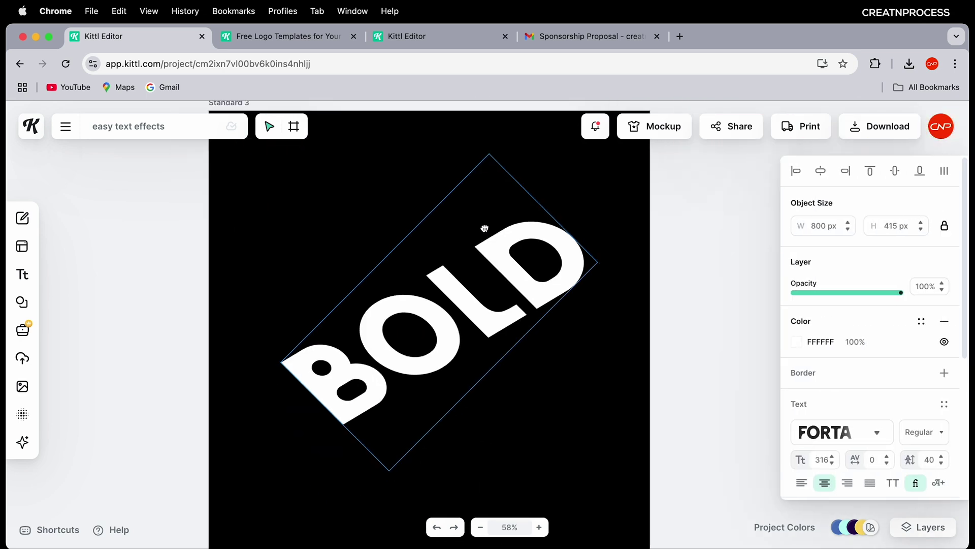
pyautogui.moveTo(487, 312); pyautogui.dragTo(487, 280)
pyautogui.scroll(-5, 889, 415)
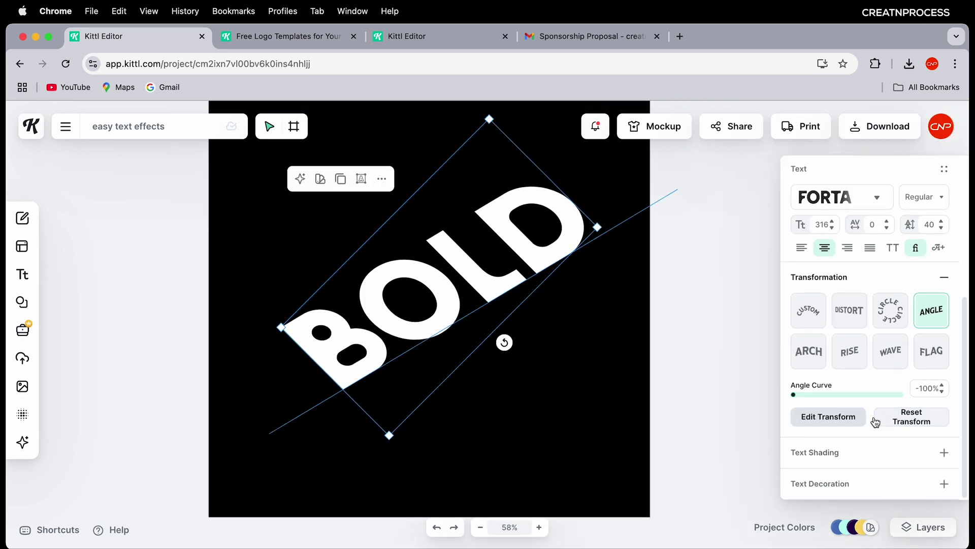
pyautogui.click(944, 452)
pyautogui.scroll(-1, 877, 371)
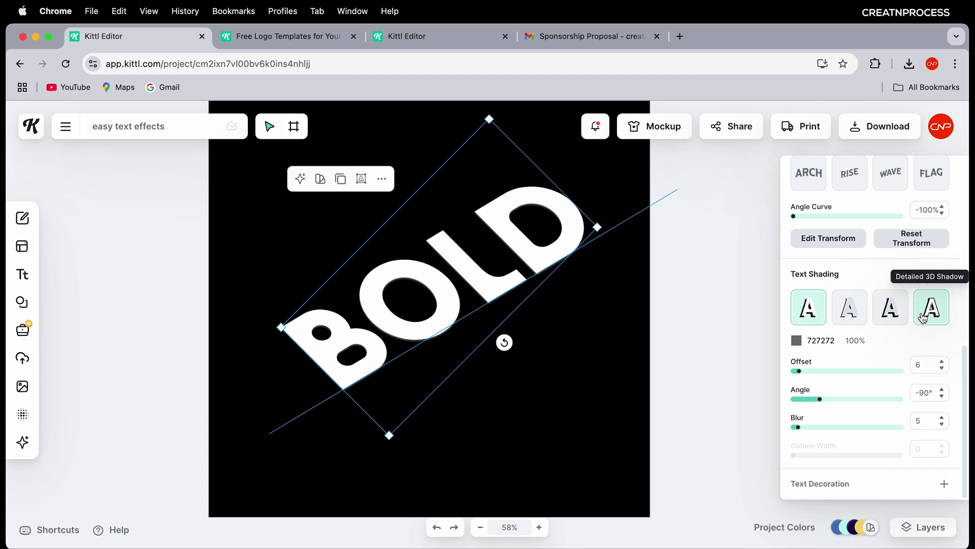
pyautogui.click(895, 322)
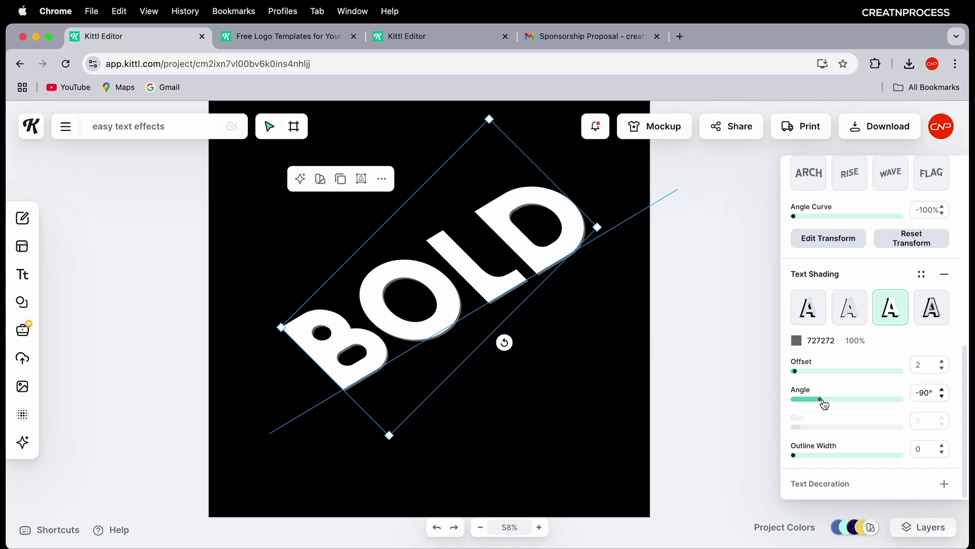
pyautogui.moveTo(801, 375)
pyautogui.mouseDown()
pyautogui.moveTo(811, 371)
pyautogui.moveTo(817, 399)
pyautogui.moveTo(807, 400)
pyautogui.moveTo(801, 375)
pyautogui.mouseUp()
# Step: Change the BOLD text's shading colour to dark purple 320259
pyautogui.click(797, 340)
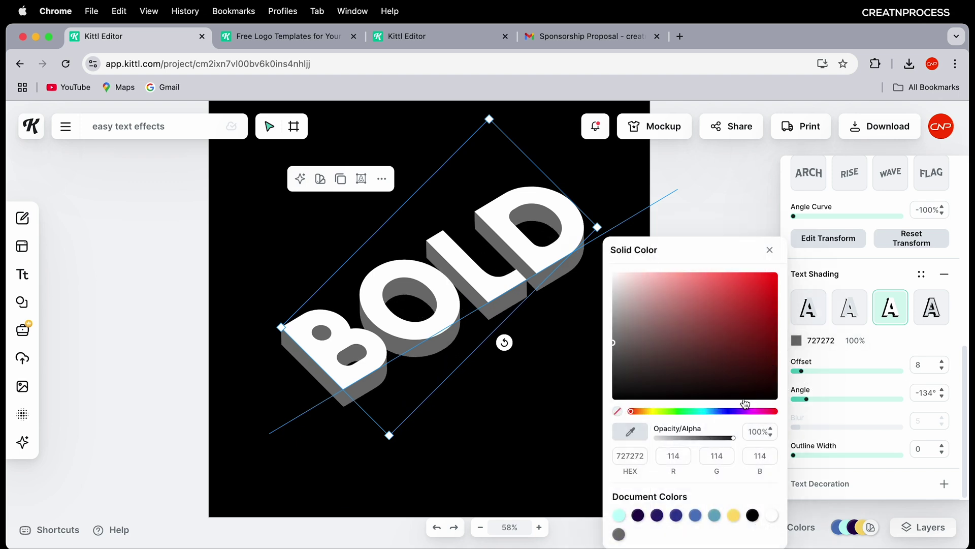
pyautogui.click(734, 411)
pyautogui.click(772, 351)
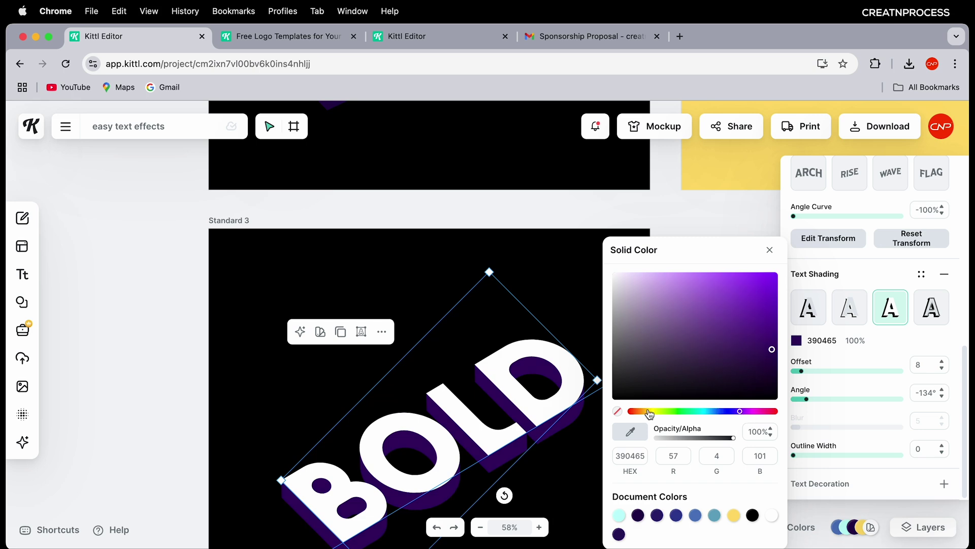
pyautogui.scroll(7, 415, 383)
pyautogui.scroll(-8, 416, 383)
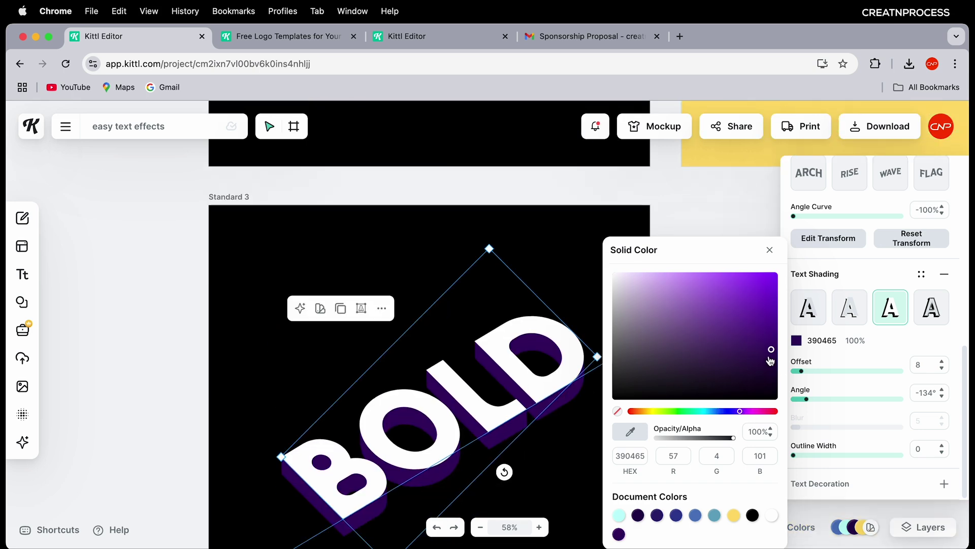
pyautogui.click(771, 355)
# Step: Duplicate the shaded BOLD text and place the copy straight above the original, raised by about the depth of its shading
pyautogui.click(416, 384)
pyautogui.click(450, 410)
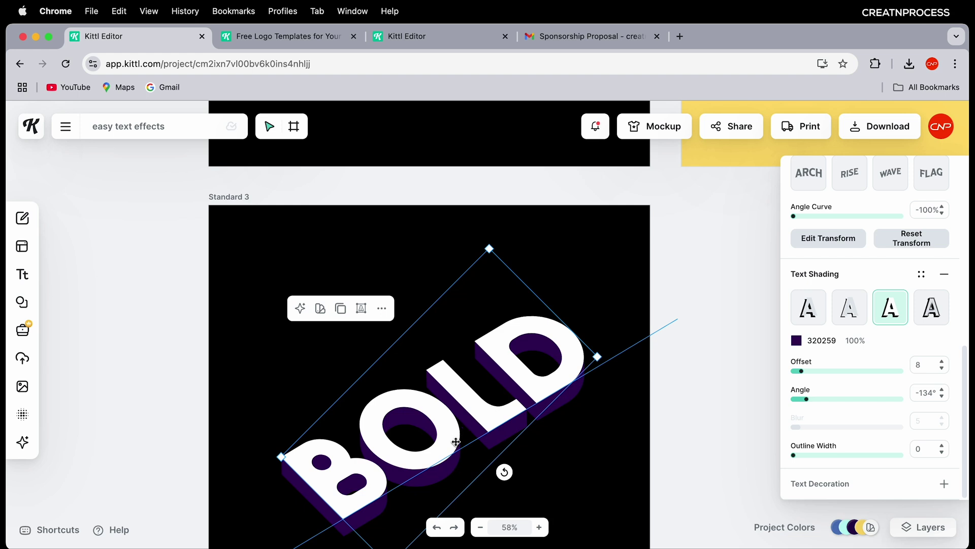
pyautogui.press('super+v')
pyautogui.moveTo(456, 441); pyautogui.dragTo(458, 425)
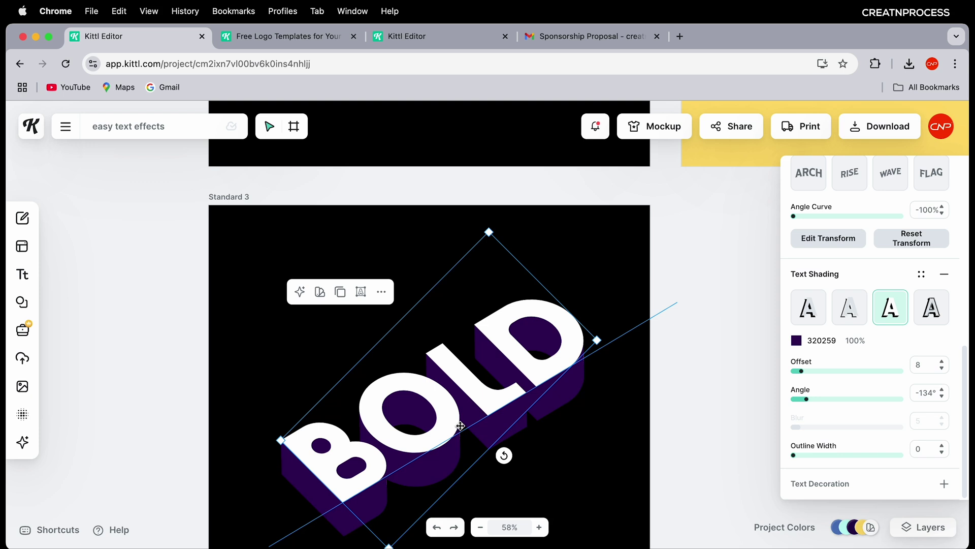
pyautogui.scroll(-2, 508, 413)
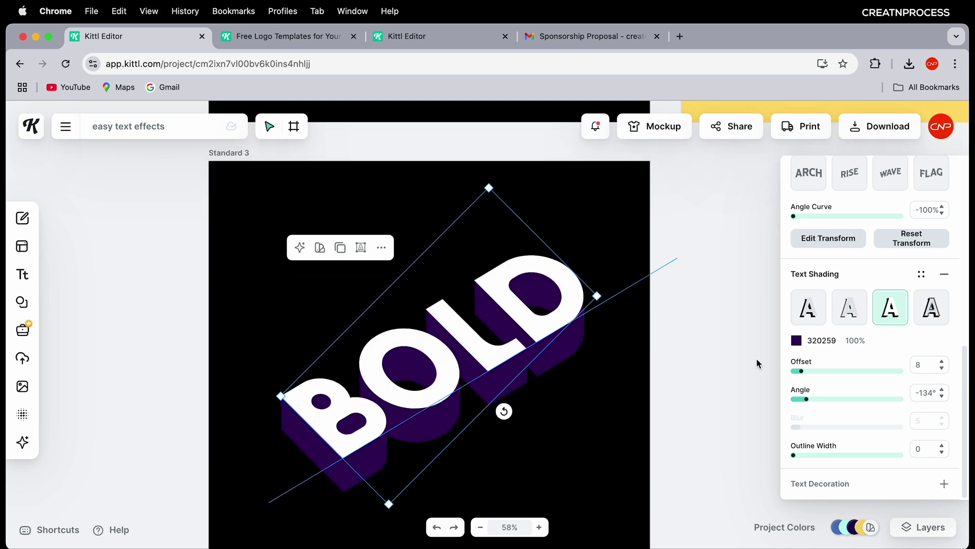
# Step: Change the upper BOLD copy's shading colour to indigo 362185
pyautogui.click(797, 340)
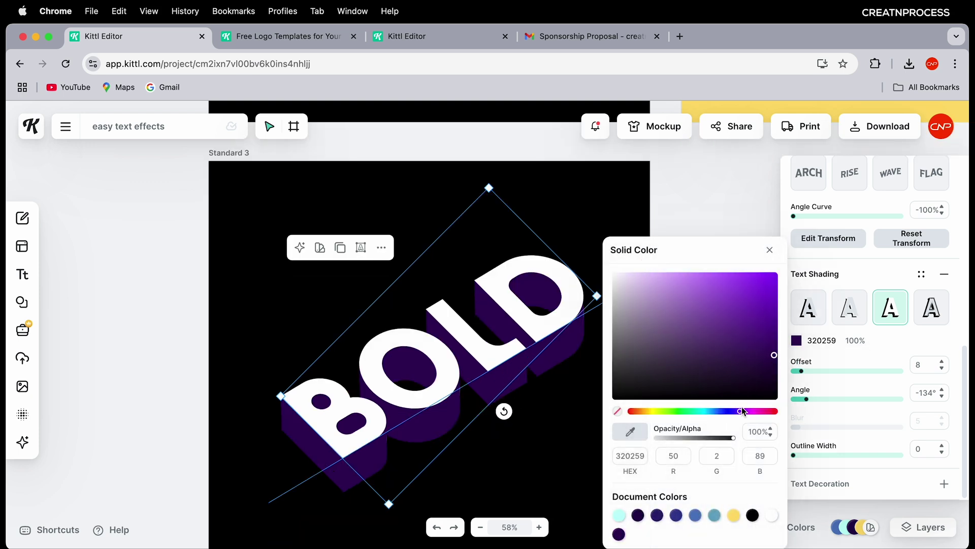
pyautogui.moveTo(738, 414); pyautogui.dragTo(733, 414)
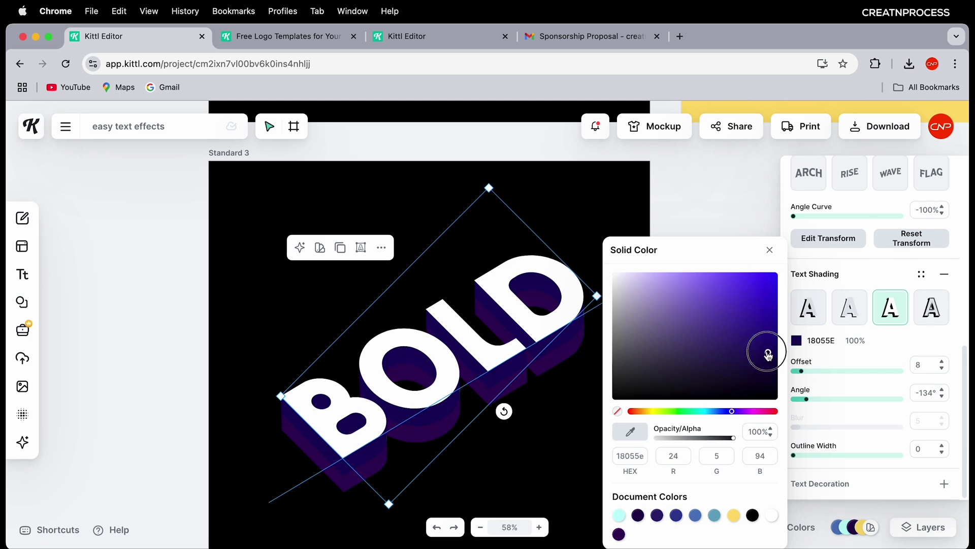
pyautogui.moveTo(769, 354); pyautogui.dragTo(727, 336)
pyautogui.scroll(10, 503, 350)
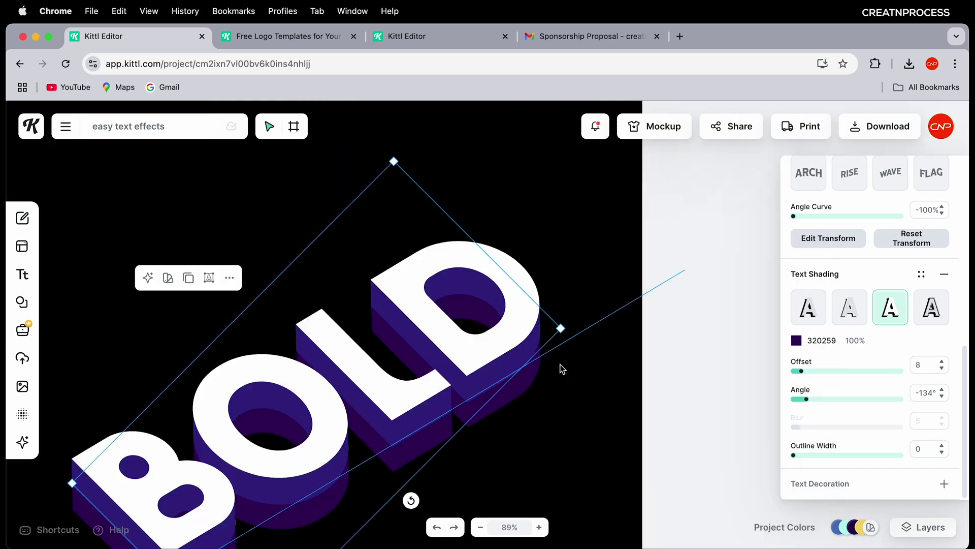
# Step: Match the fills of the two BOLD texts to their shading: dark purple 320259 on the lower one and indigo 362185 on the upper one
pyautogui.scroll(6, 813, 351)
pyautogui.click(796, 342)
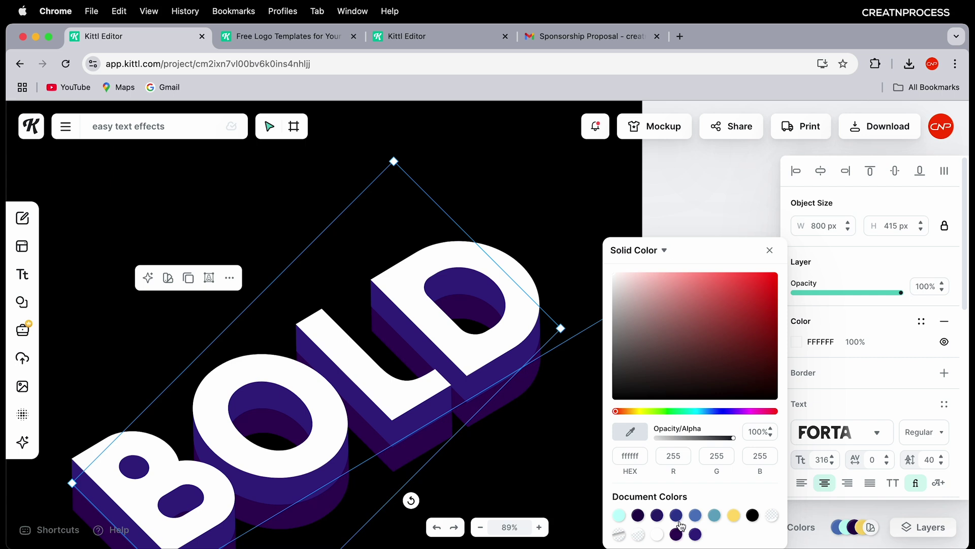
pyautogui.click(679, 537)
pyautogui.click(584, 477)
pyautogui.click(508, 360)
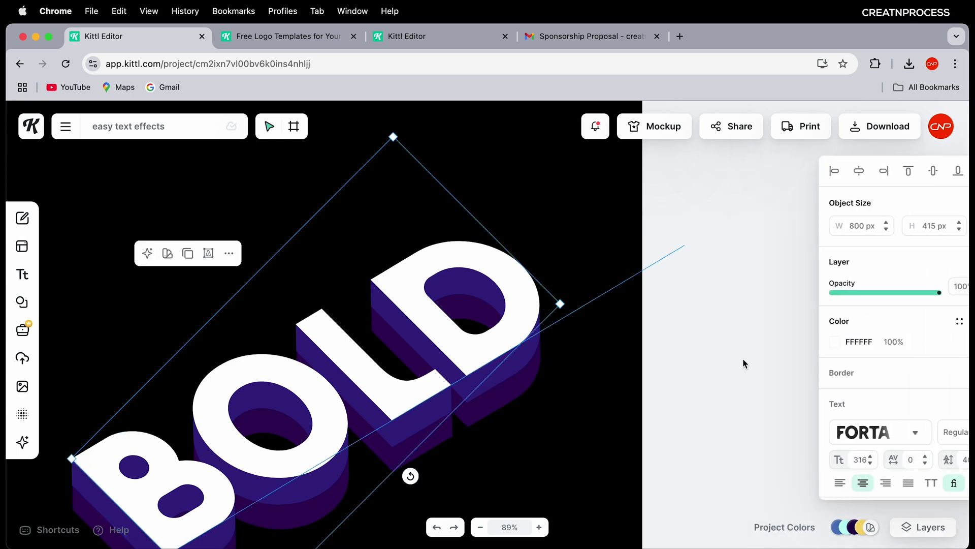
pyautogui.click(797, 341)
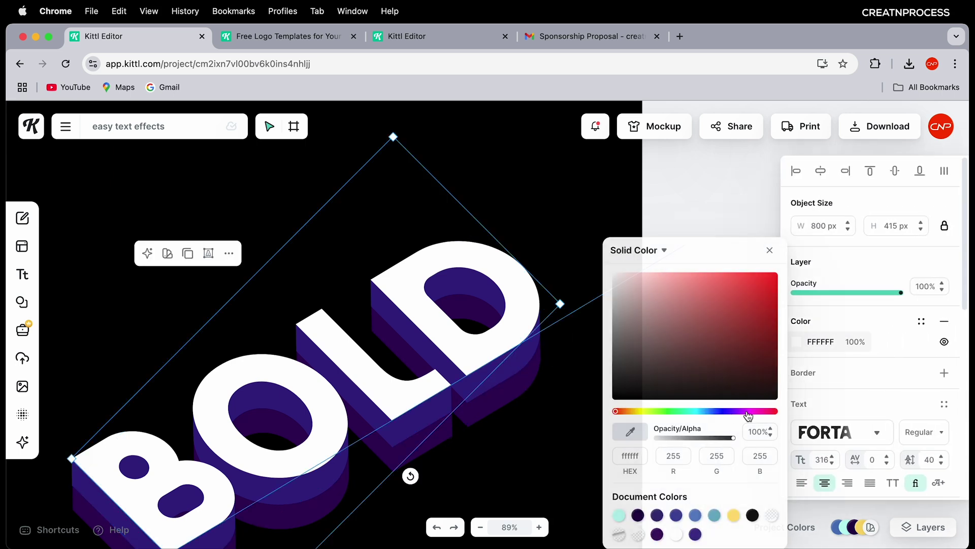
pyautogui.click(695, 534)
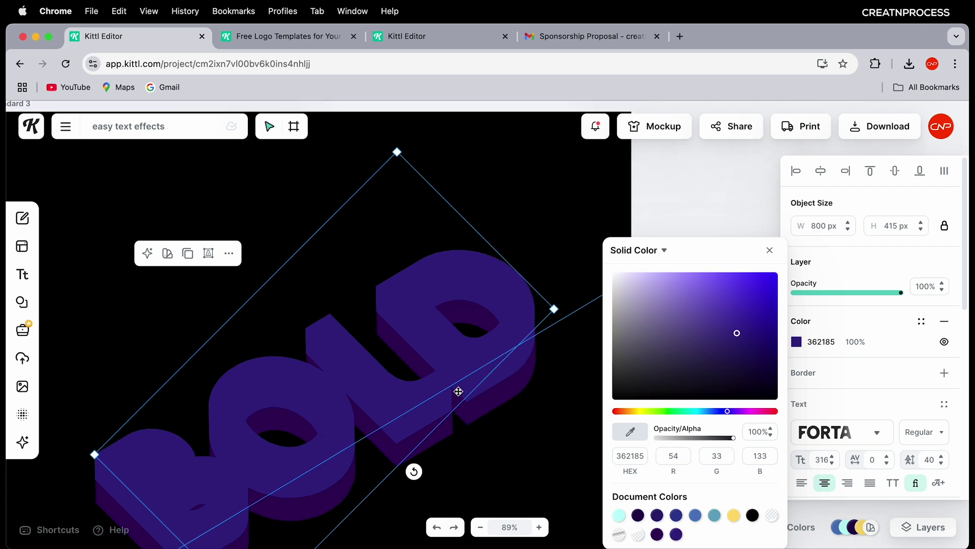
# Step: Show the layers in an enlarged list and check the topmost BOLD layer of Standard 3 by switching its visibility off and on
pyautogui.moveTo(435, 378); pyautogui.dragTo(451, 292)
pyautogui.click(925, 529)
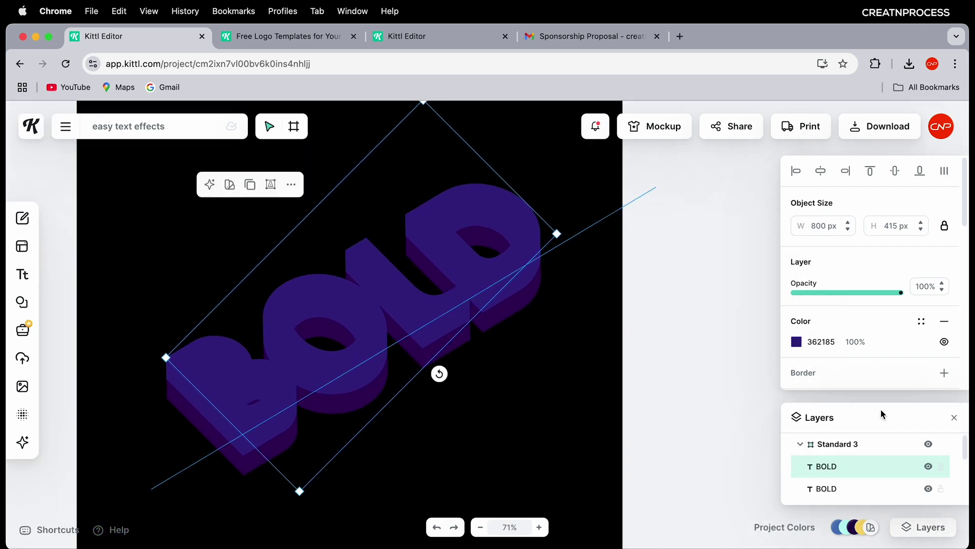
pyautogui.moveTo(884, 405); pyautogui.dragTo(892, 107)
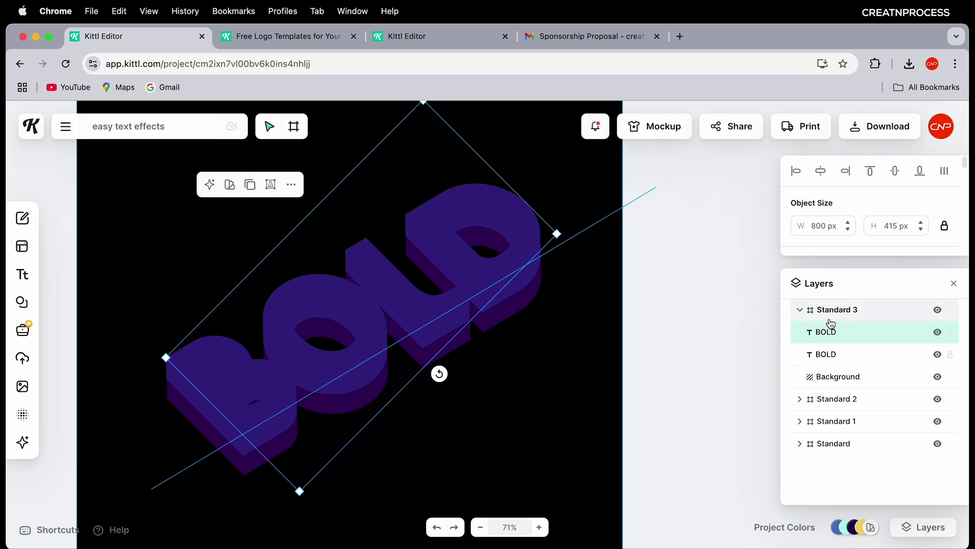
pyautogui.click(938, 333)
pyautogui.click(938, 333)
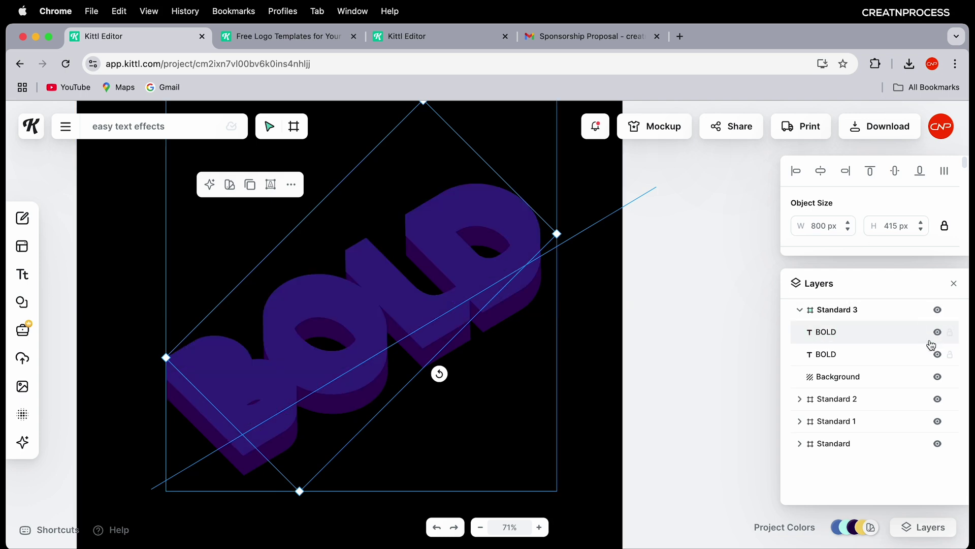
pyautogui.click(862, 337)
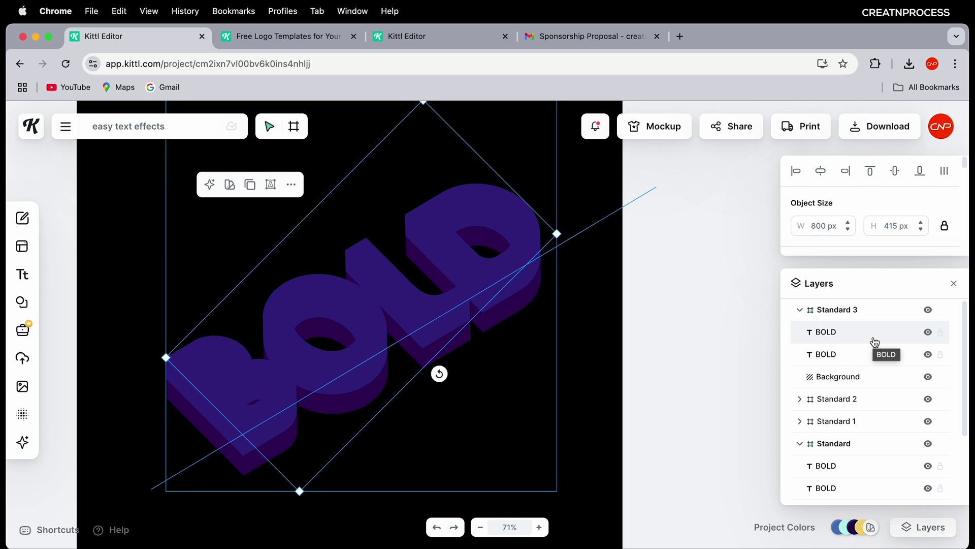
# Step: Paste a third BOLD copy on Standard 3 and raise it straight above the indigo one by the depth of one layer
pyautogui.scroll(-1, 875, 342)
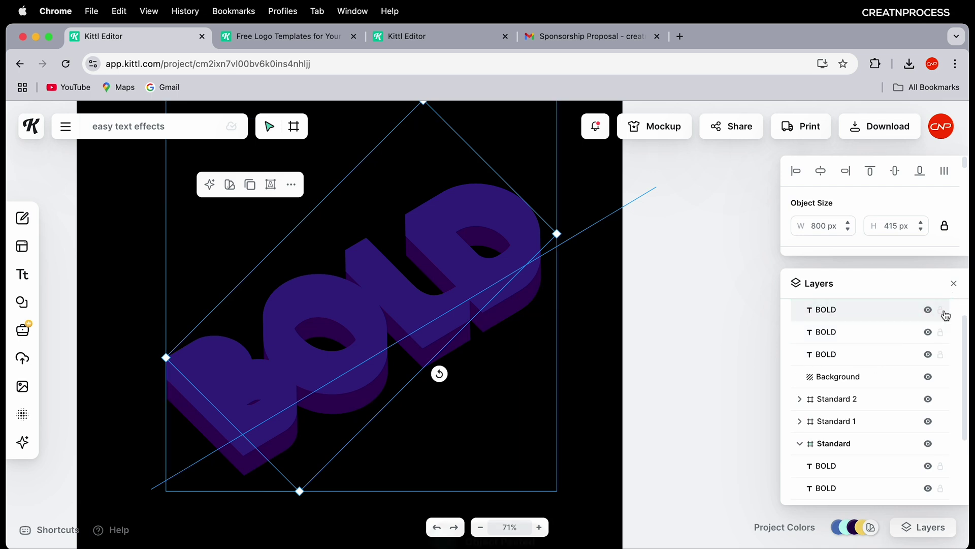
pyautogui.press('super+v')
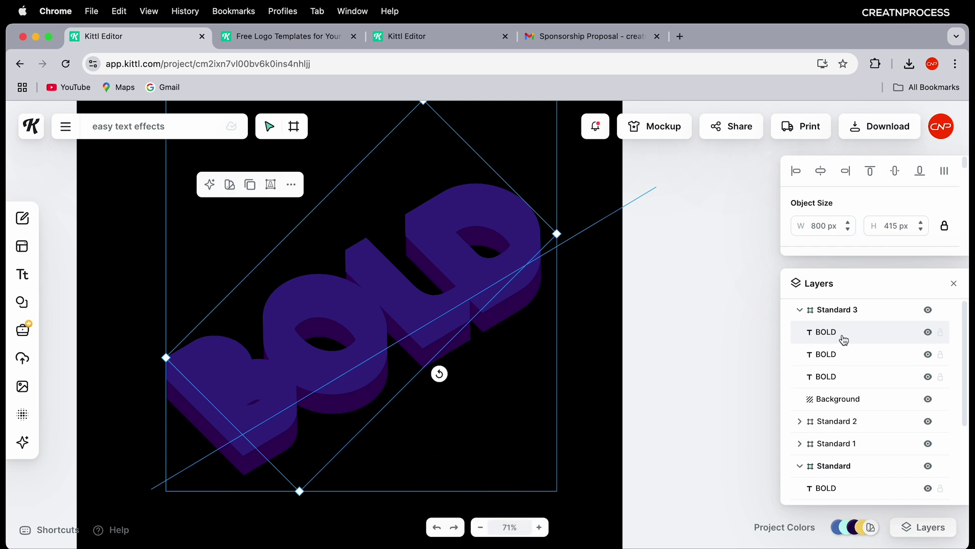
pyautogui.scroll(-1, 843, 337)
pyautogui.moveTo(403, 326); pyautogui.dragTo(410, 292)
pyautogui.scroll(1, 840, 326)
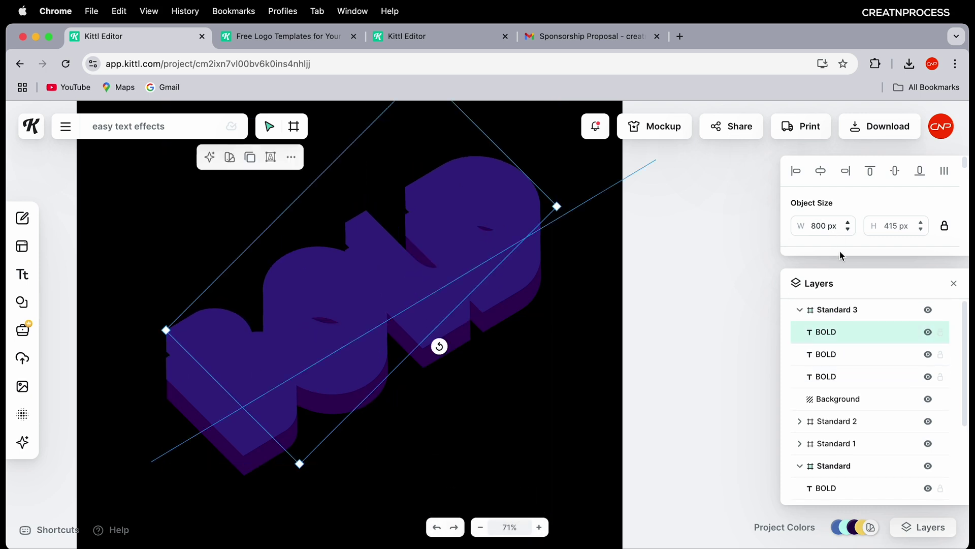
# Step: Set both the shading and the fill colour of the third BOLD copy to violet-blue 4F60B0
pyautogui.moveTo(851, 276); pyautogui.dragTo(851, 405)
pyautogui.scroll(-8, 833, 295)
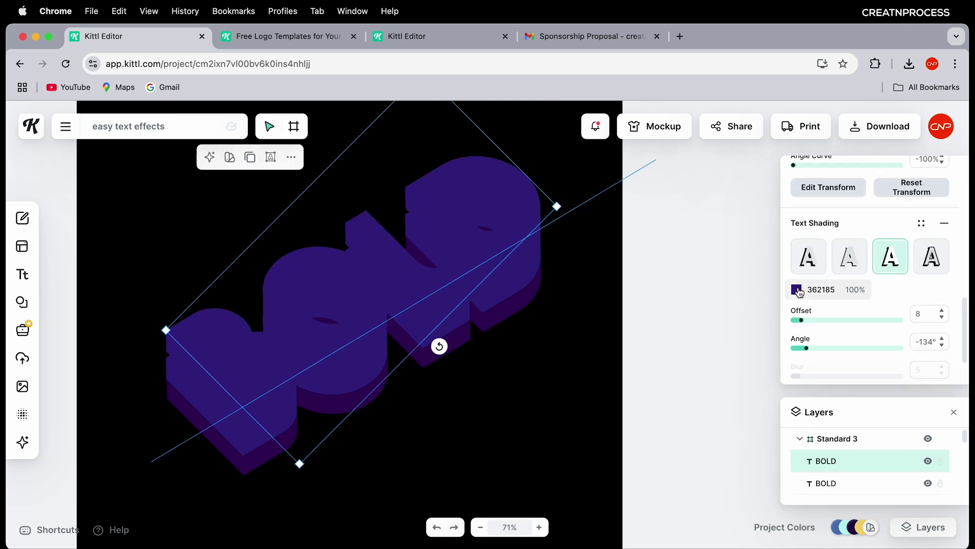
pyautogui.click(797, 289)
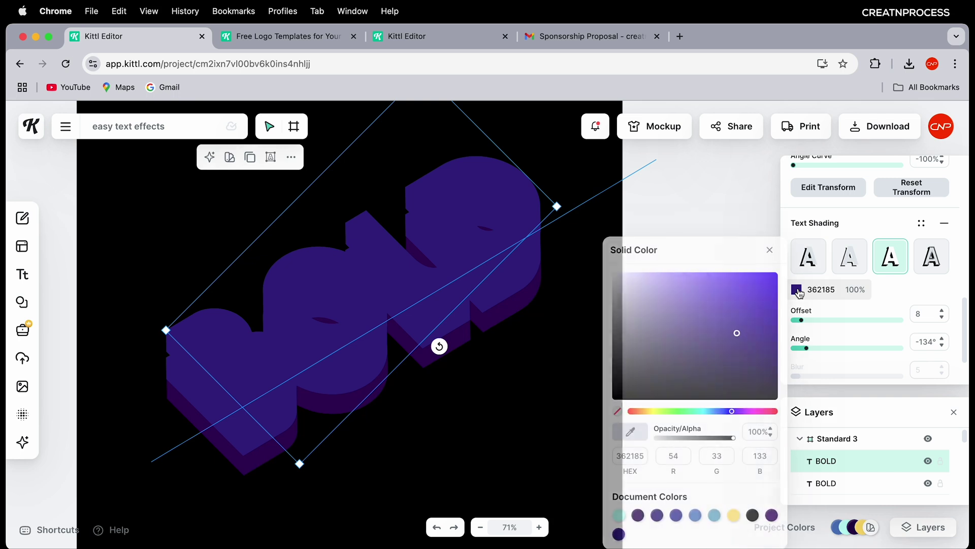
pyautogui.moveTo(731, 413); pyautogui.dragTo(723, 410)
pyautogui.moveTo(710, 323); pyautogui.dragTo(704, 311)
pyautogui.scroll(5, 807, 269)
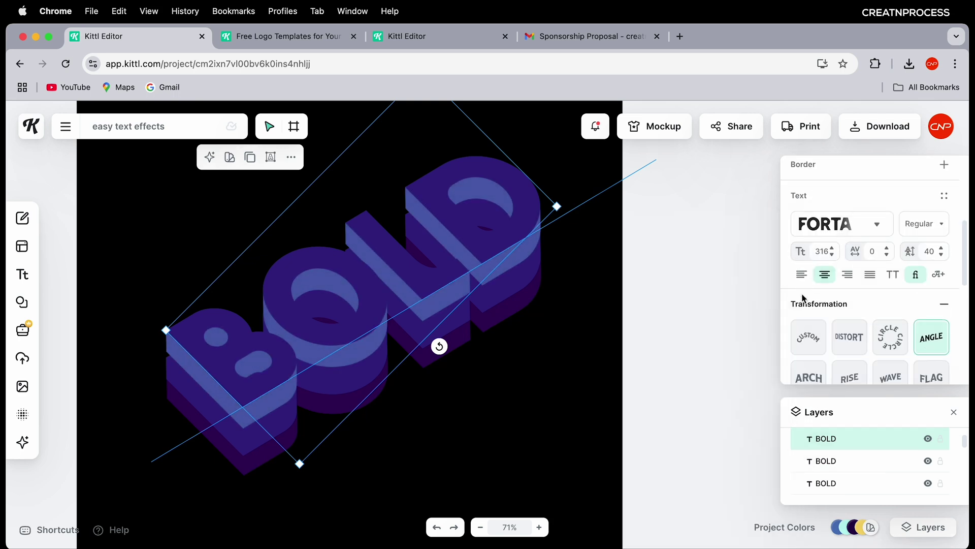
pyautogui.scroll(1, 803, 288)
pyautogui.click(801, 163)
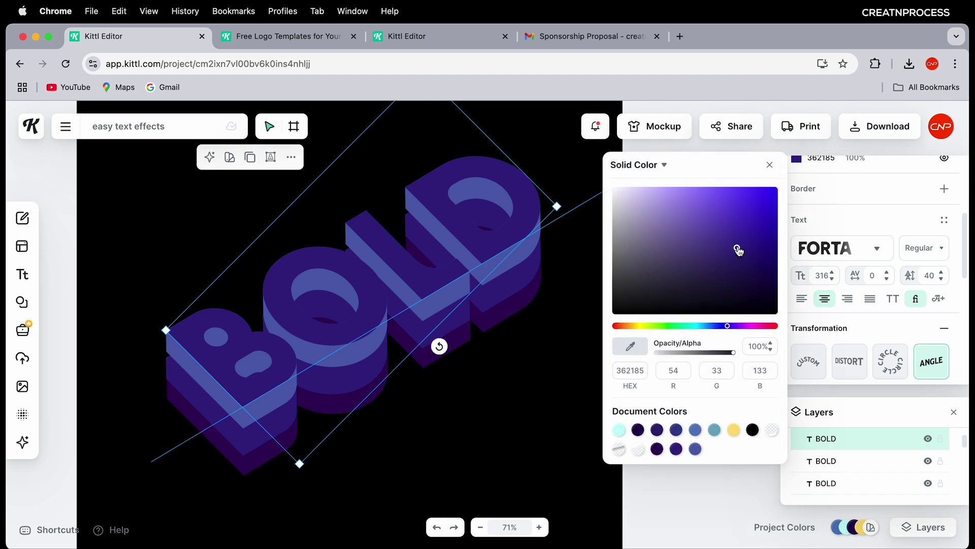
pyautogui.click(695, 449)
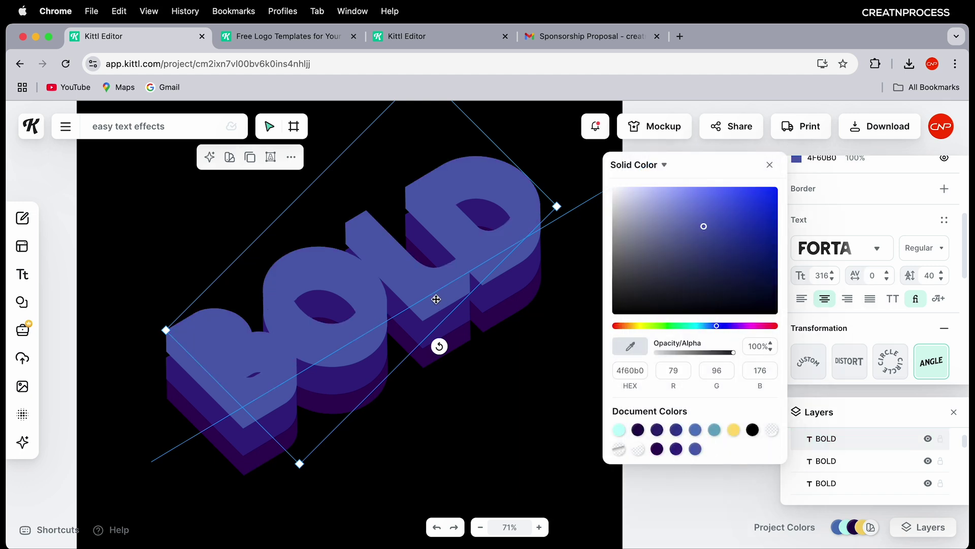
# Step: Stack a fourth BOLD copy one layer higher and set its fill and shading colour to blue 538EBF
pyautogui.moveTo(434, 297); pyautogui.dragTo(433, 265)
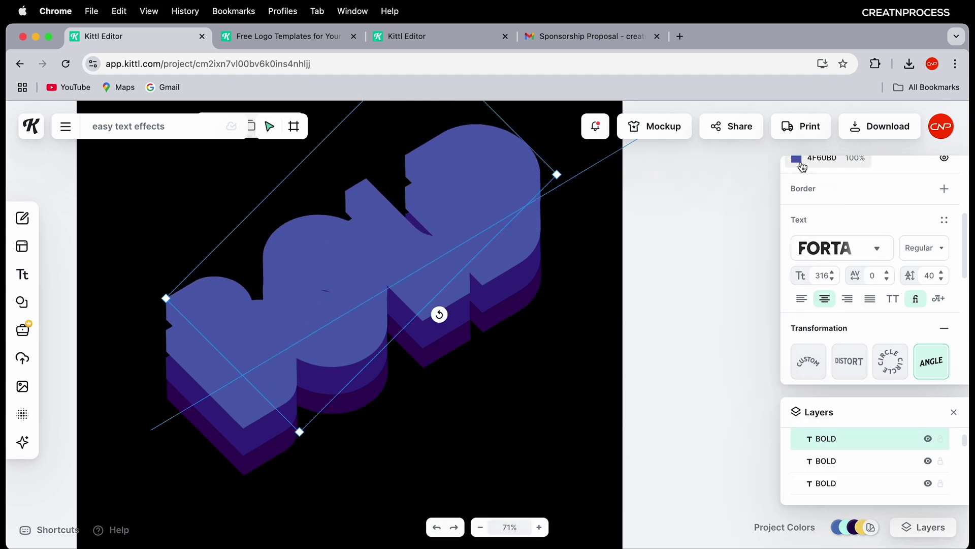
pyautogui.click(798, 160)
pyautogui.click(708, 325)
pyautogui.click(706, 219)
pyautogui.click(657, 534)
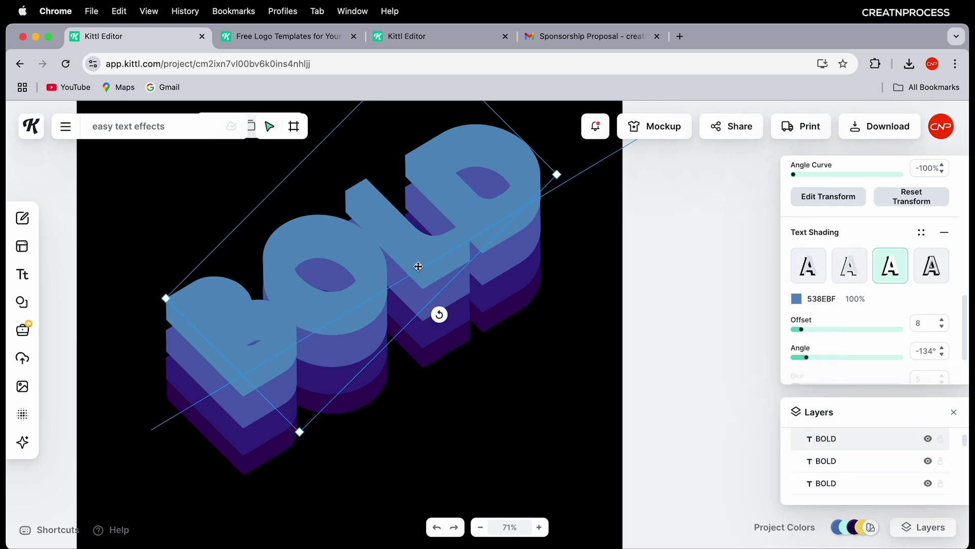
# Step: Stack a fifth BOLD copy one layer higher and set its shading colour to light turquoise 66D6DD
pyautogui.moveTo(418, 266); pyautogui.dragTo(419, 235)
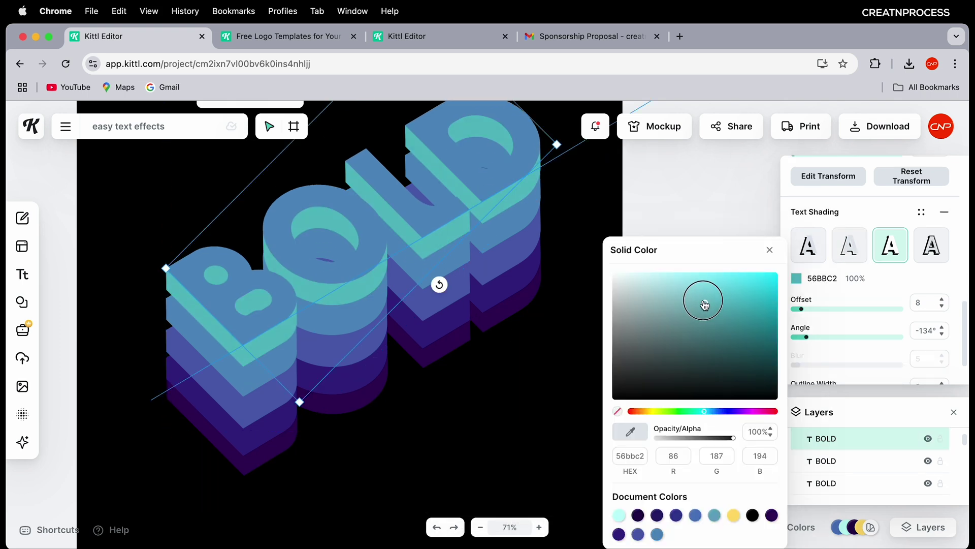
pyautogui.moveTo(705, 304); pyautogui.dragTo(702, 293)
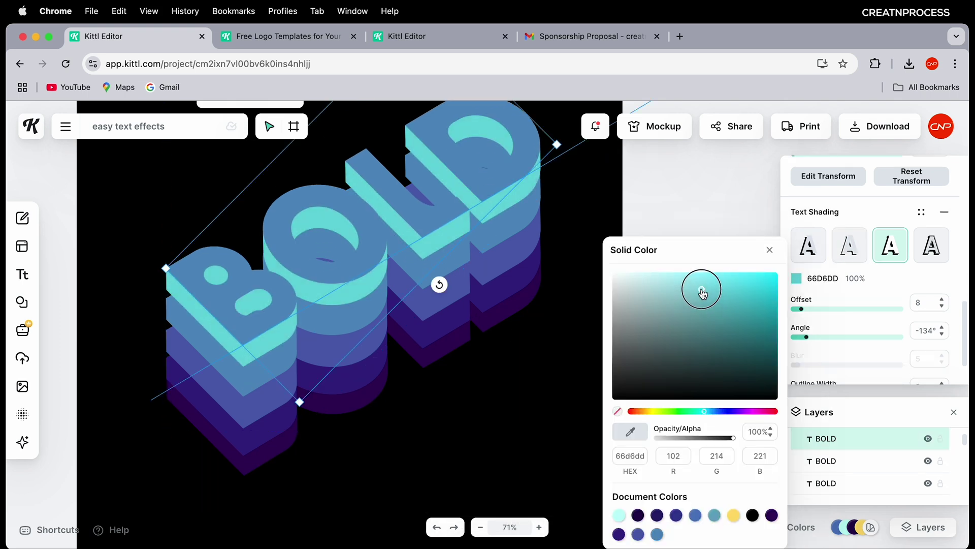
# Step: Paste a sixth BOLD copy above the turquoise one and set its shading colour to bright aqua 69EFE2
pyautogui.moveTo(271, 306); pyautogui.dragTo(272, 279)
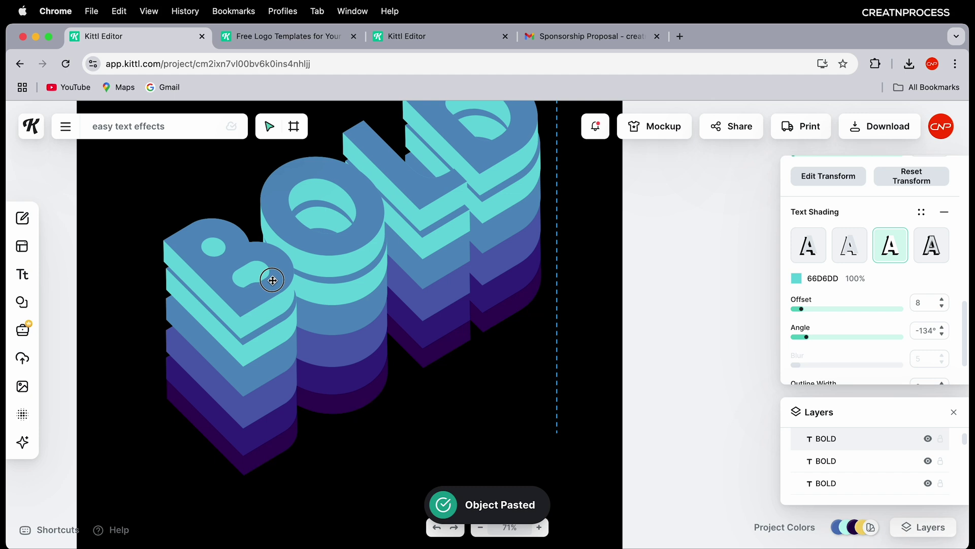
pyautogui.click(697, 411)
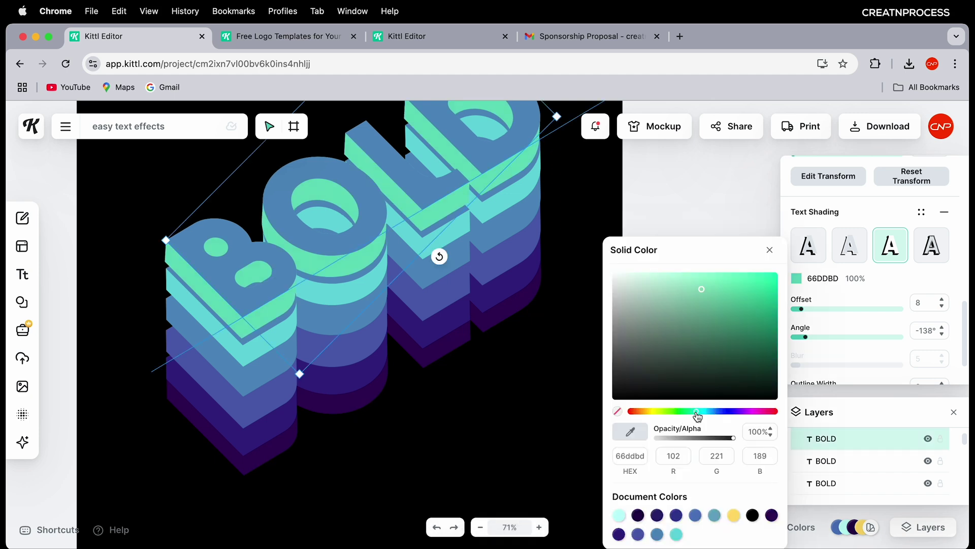
pyautogui.moveTo(697, 413); pyautogui.dragTo(700, 410)
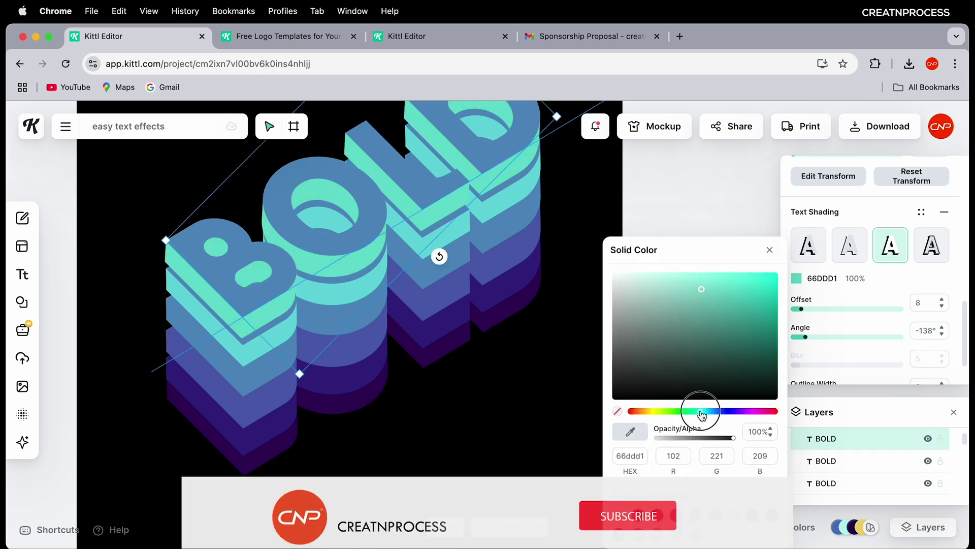
pyautogui.moveTo(704, 306); pyautogui.dragTo(706, 280)
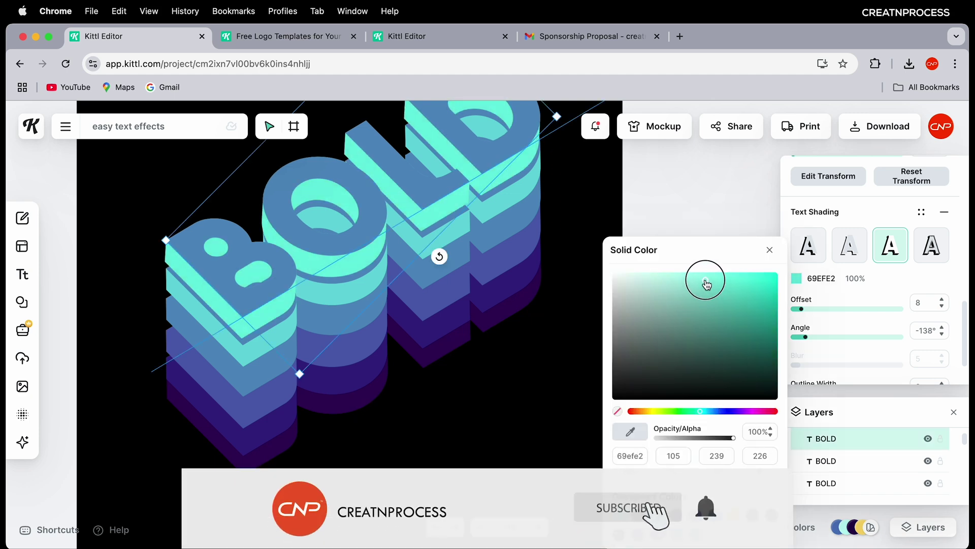
# Step: Lower the topmost BOLD copy until it meets the layer beneath it and set its fill colour to white
pyautogui.moveTo(341, 351)
pyautogui.mouseDown()
pyautogui.moveTo(339, 222)
pyautogui.moveTo(346, 252)
pyautogui.mouseUp()
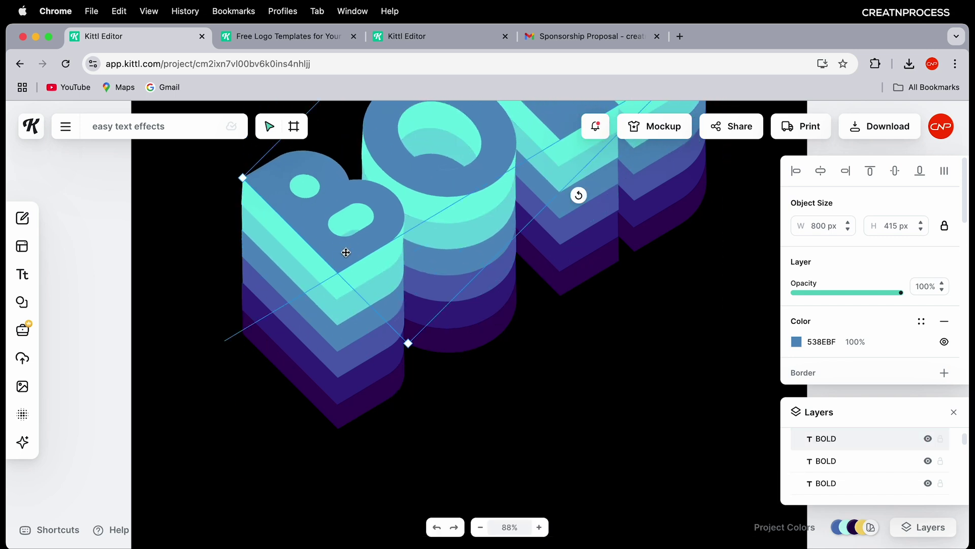
pyautogui.click(797, 341)
pyautogui.moveTo(703, 303); pyautogui.dragTo(614, 273)
pyautogui.scroll(-10, 533, 370)
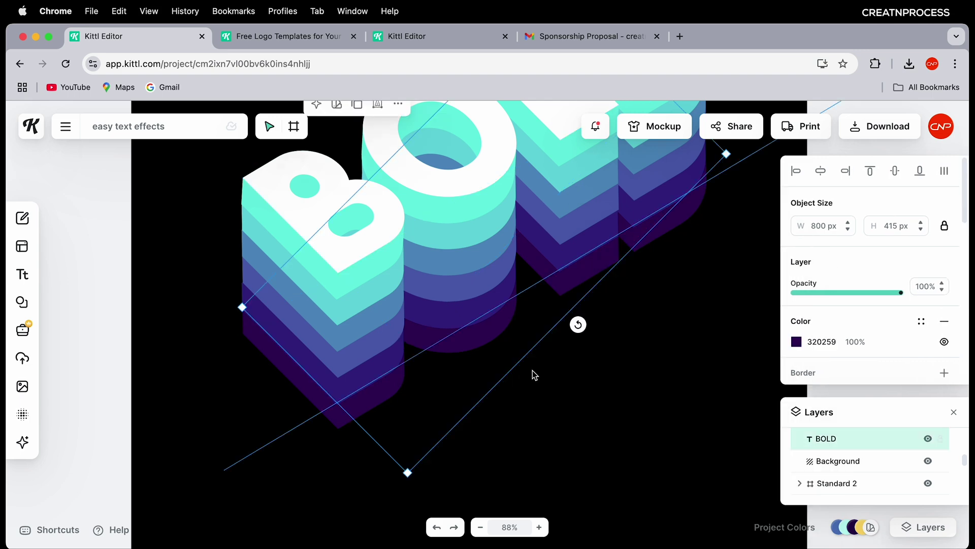
pyautogui.click(634, 377)
pyautogui.moveTo(634, 377); pyautogui.dragTo(596, 395)
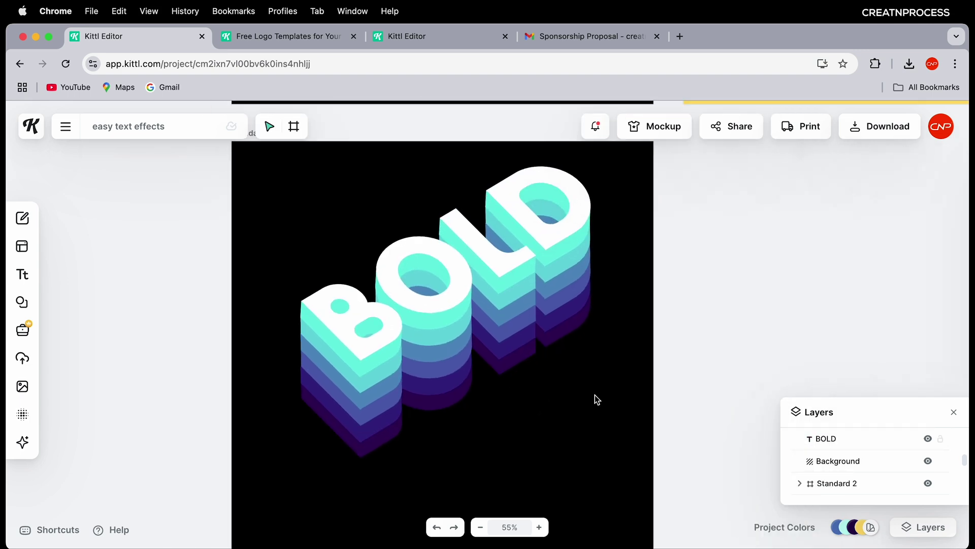
# Step: Select all the stacked BOLD copies together and shift them down and slightly left to centre them on Standard 3
pyautogui.scroll(-5, 595, 395)
pyautogui.moveTo(629, 335); pyautogui.dragTo(596, 466)
pyautogui.scroll(-5, 596, 397)
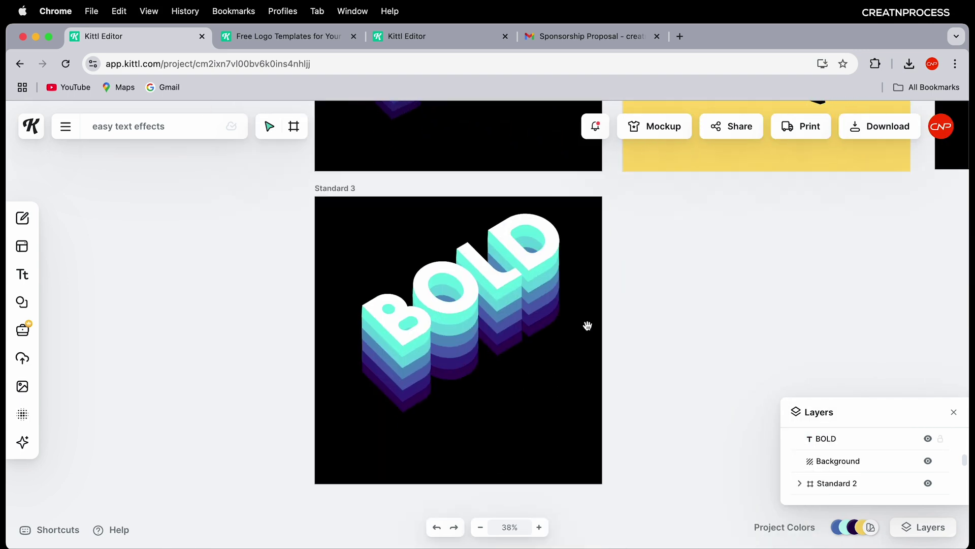
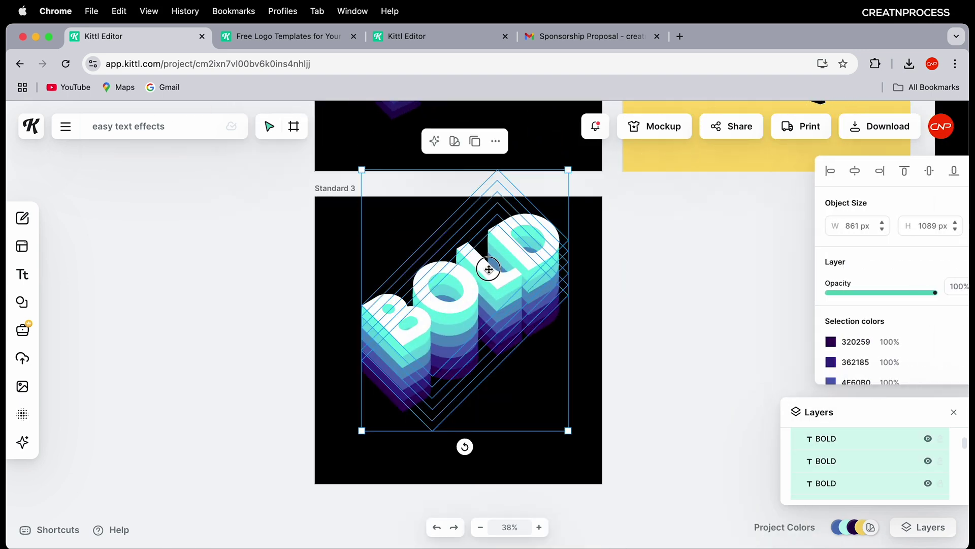
pyautogui.moveTo(559, 208); pyautogui.dragTo(544, 229)
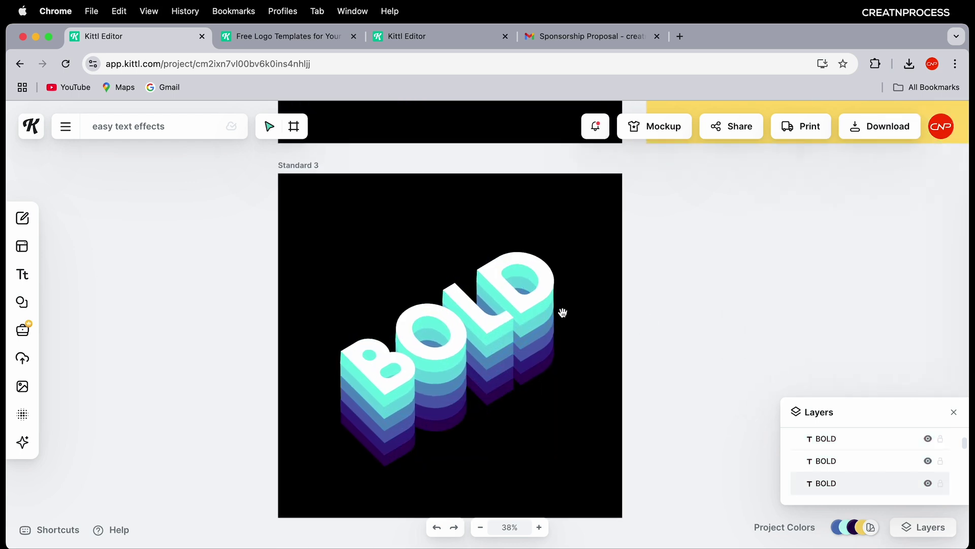
# Step: Try ready-made colour palettes on all the BOLD layers, including Ocean Blue, Candy Shop, Grayscale, Purple Mint, Soft Mint and Earth Brown
pyautogui.scroll(5, 562, 311)
pyautogui.moveTo(546, 420); pyautogui.dragTo(297, 219)
pyautogui.scroll(-4, 831, 236)
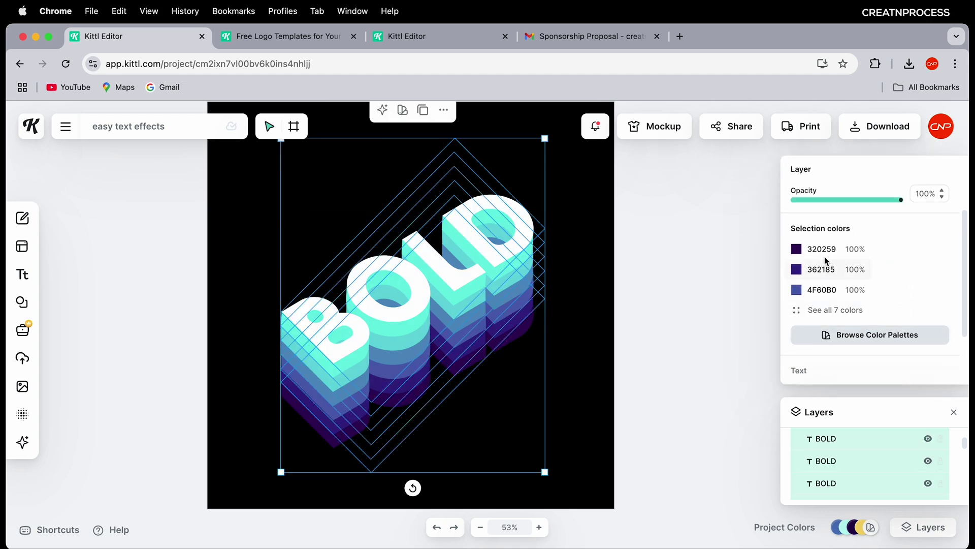
pyautogui.click(869, 335)
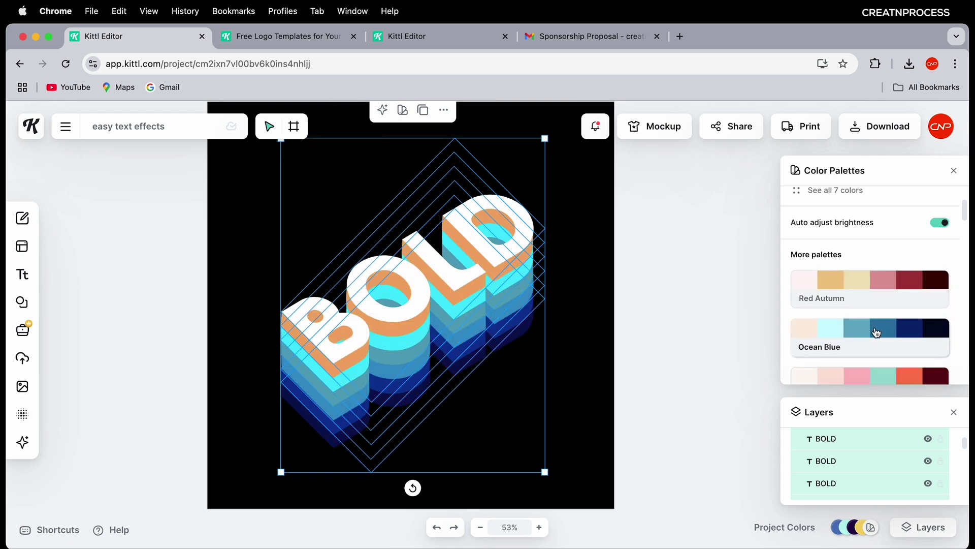
pyautogui.scroll(-2, 883, 300)
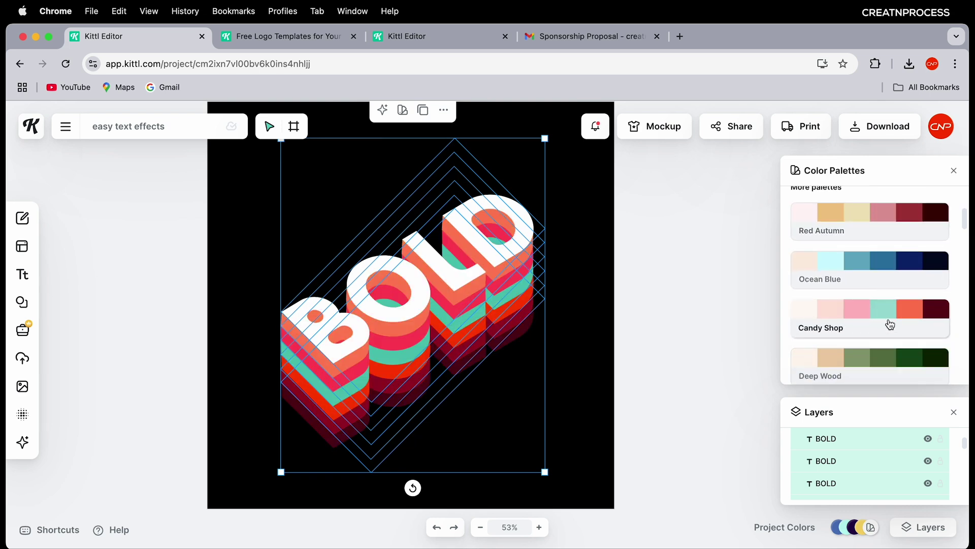
pyautogui.scroll(-5, 893, 355)
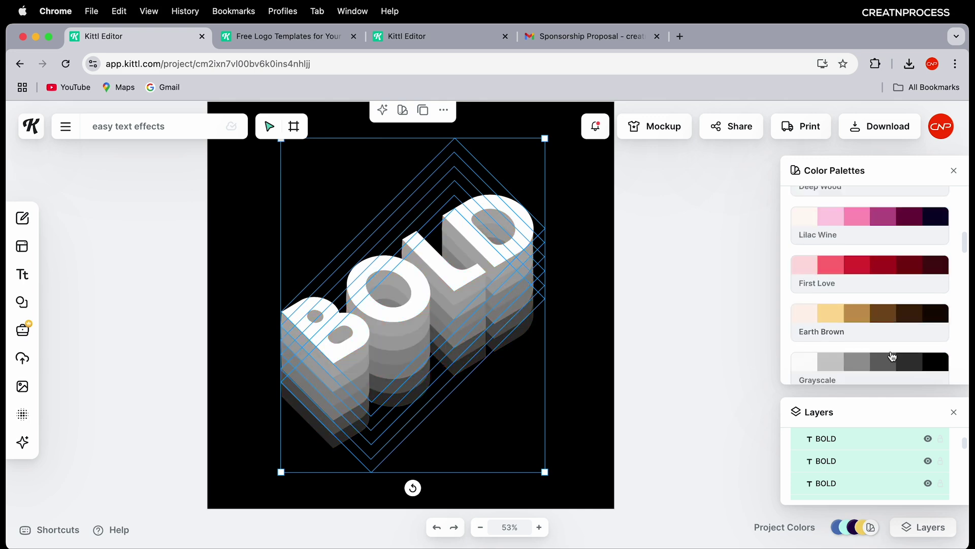
pyautogui.scroll(-5, 893, 356)
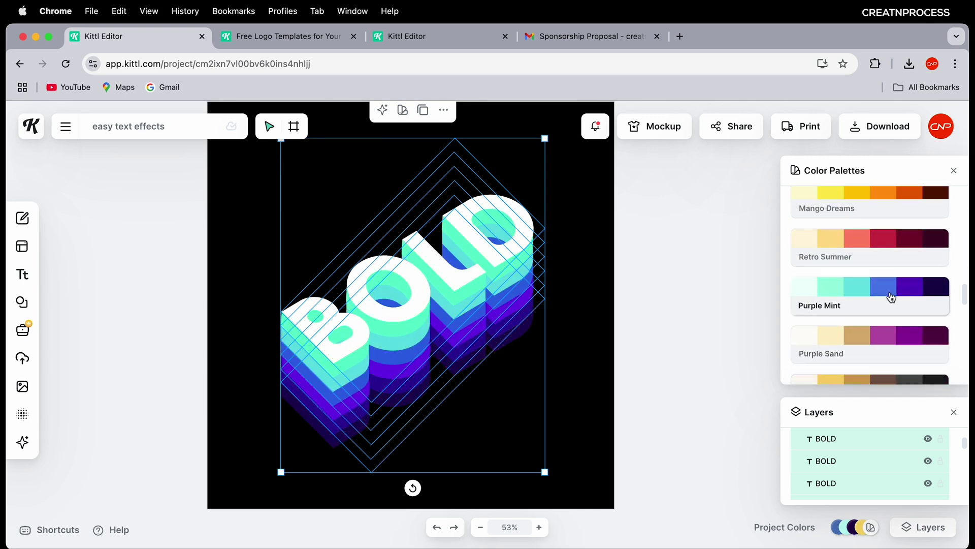
pyautogui.scroll(-5, 909, 270)
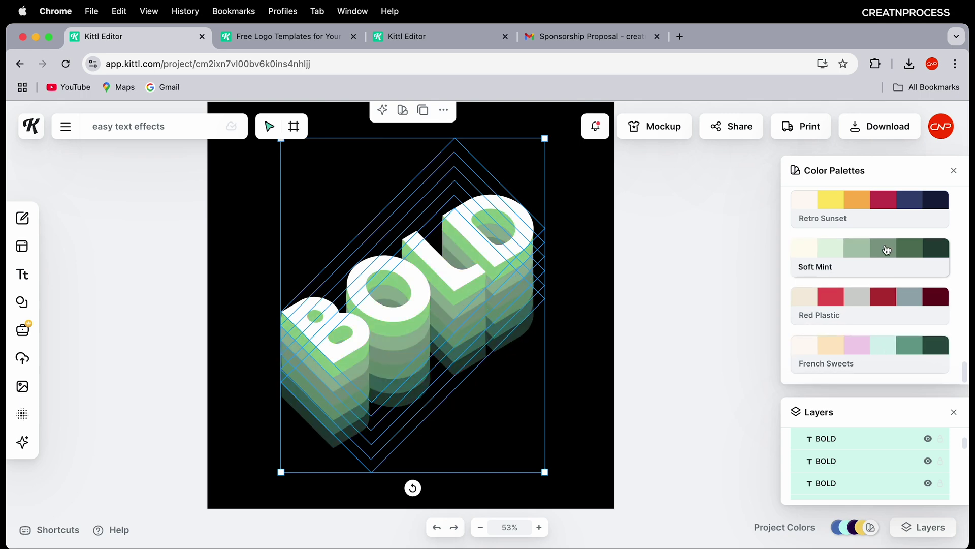
pyautogui.scroll(6, 883, 254)
pyautogui.scroll(6, 881, 258)
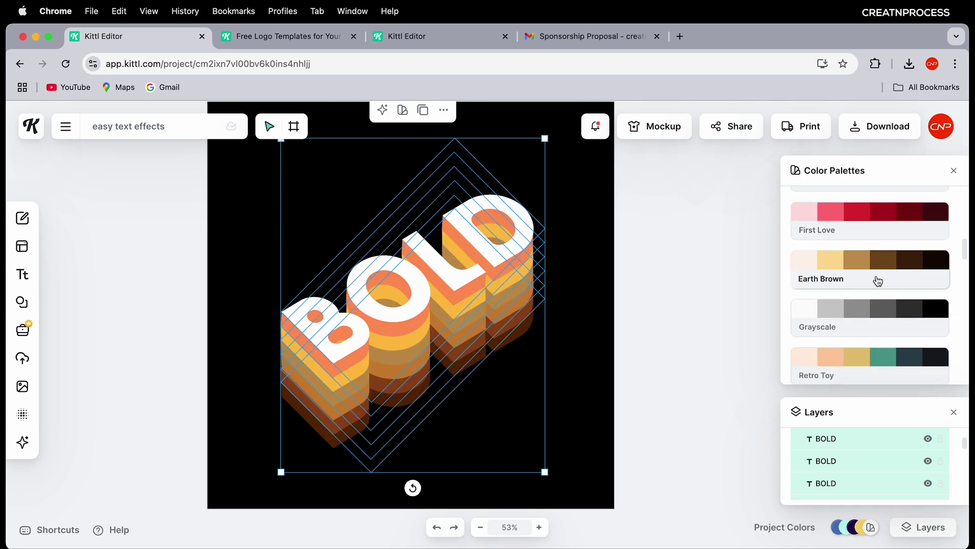
# Step: Deselect the BOLD layers and undo the Earth Brown palette recolouring
pyautogui.click(706, 287)
pyautogui.scroll(-5, 533, 312)
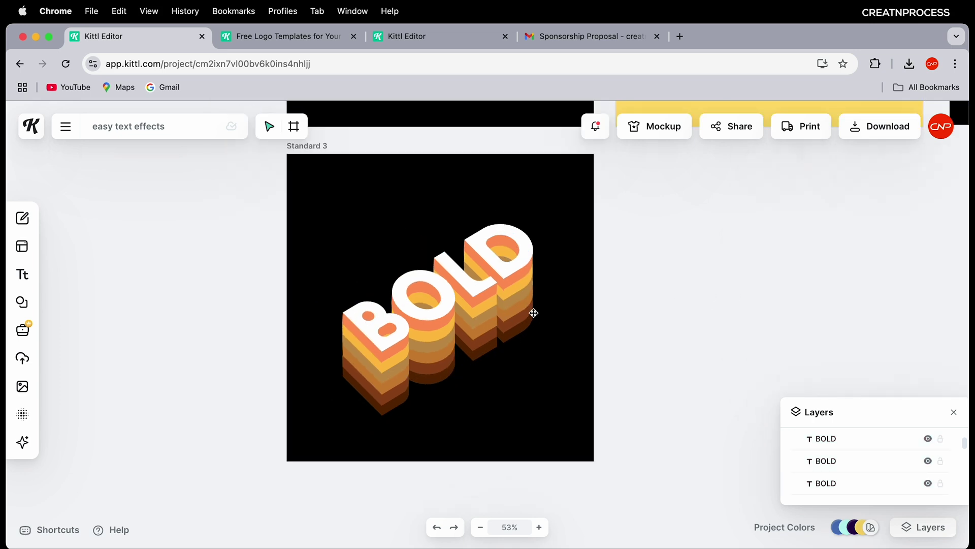
pyautogui.moveTo(579, 272); pyautogui.dragTo(534, 360)
pyautogui.press('super+z')
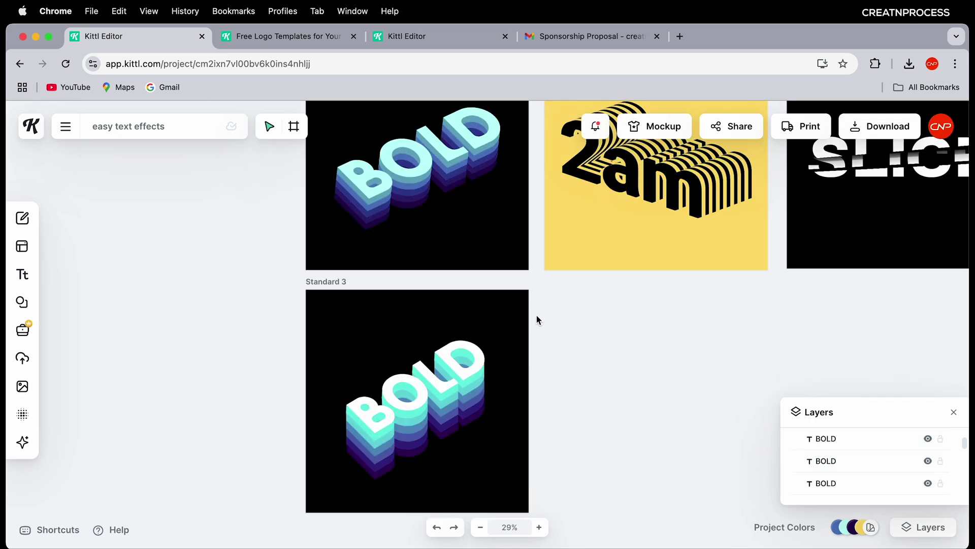
# Step: Duplicate the yellow 2am artboard and place the copy directly below it, beside Standard 3
pyautogui.moveTo(485, 333); pyautogui.dragTo(454, 370)
pyautogui.scroll(1, 515, 229)
pyautogui.scroll(3, 515, 230)
pyautogui.scroll(-3, 608, 364)
pyautogui.hscroll(1, 427, 227)
pyautogui.moveTo(411, 155); pyautogui.dragTo(410, 392)
pyautogui.click(618, 405)
# Step: Select all the striped 2am text on the duplicated yellow artboard and delete it
pyautogui.scroll(-3, 586, 404)
pyautogui.moveTo(628, 421); pyautogui.dragTo(396, 326)
pyautogui.press('Delete')
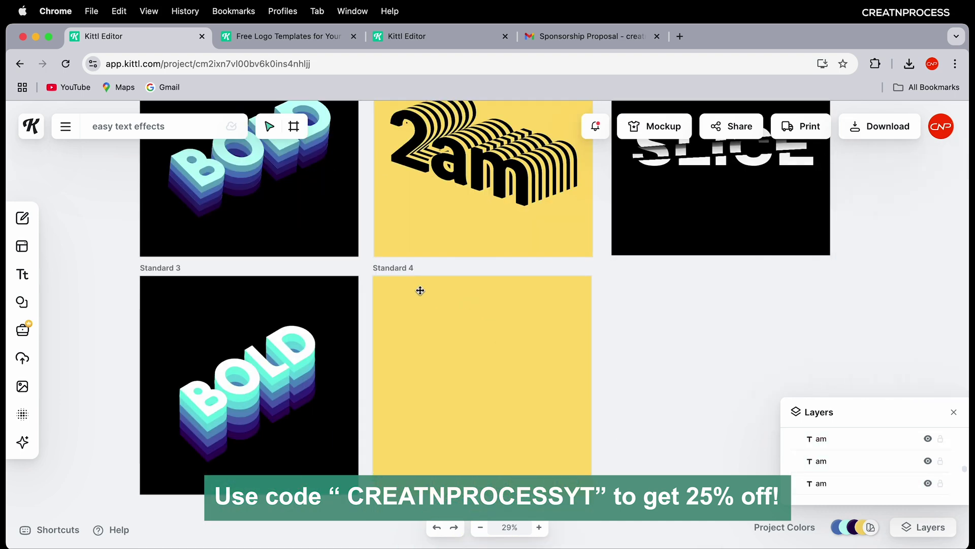
# Step: Select the empty Standard 4 artboard and close the layers list to show its colour settings in full
pyautogui.click(406, 267)
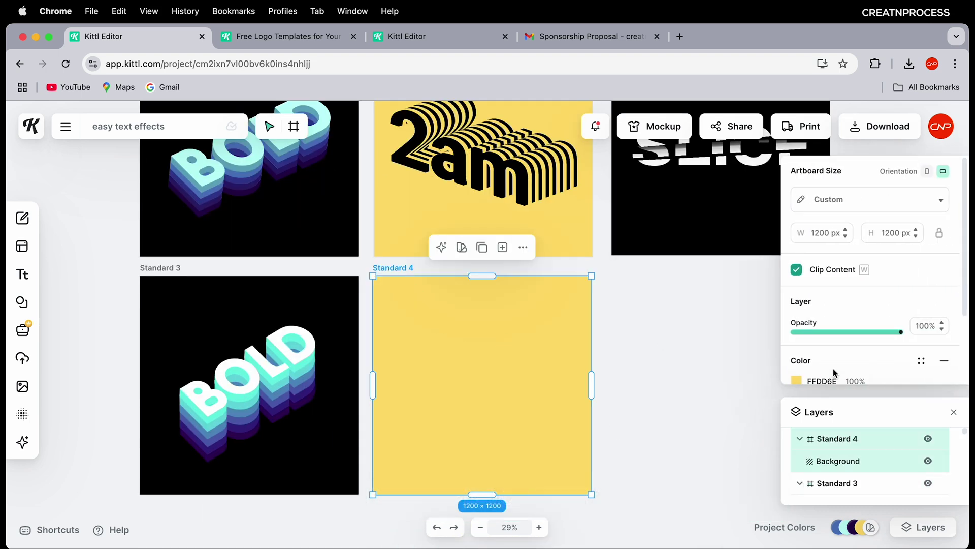
pyautogui.scroll(-2, 834, 373)
pyautogui.click(953, 412)
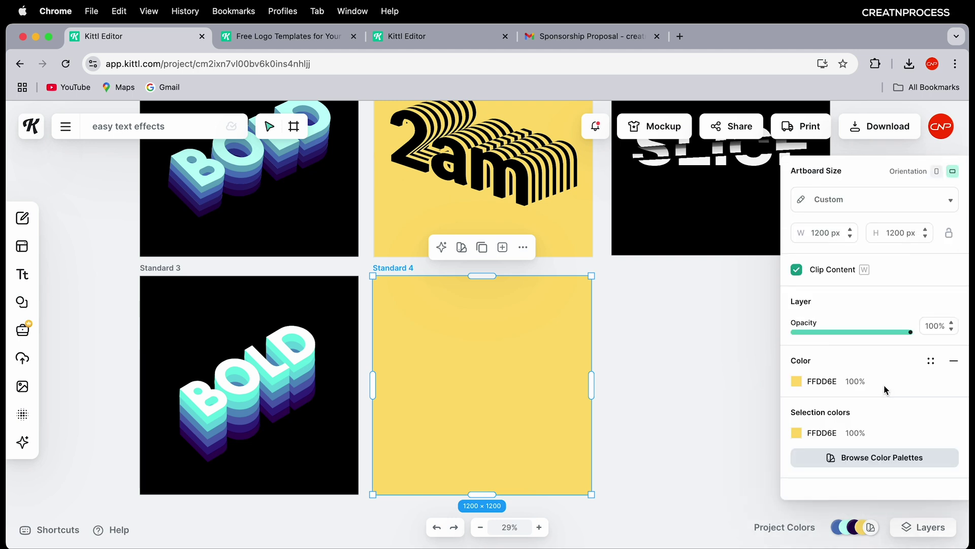
# Step: Add a headline reading 2am to Standard 4, enlarge it to about 1037 px wide and centre it on the artboard
pyautogui.click(582, 359)
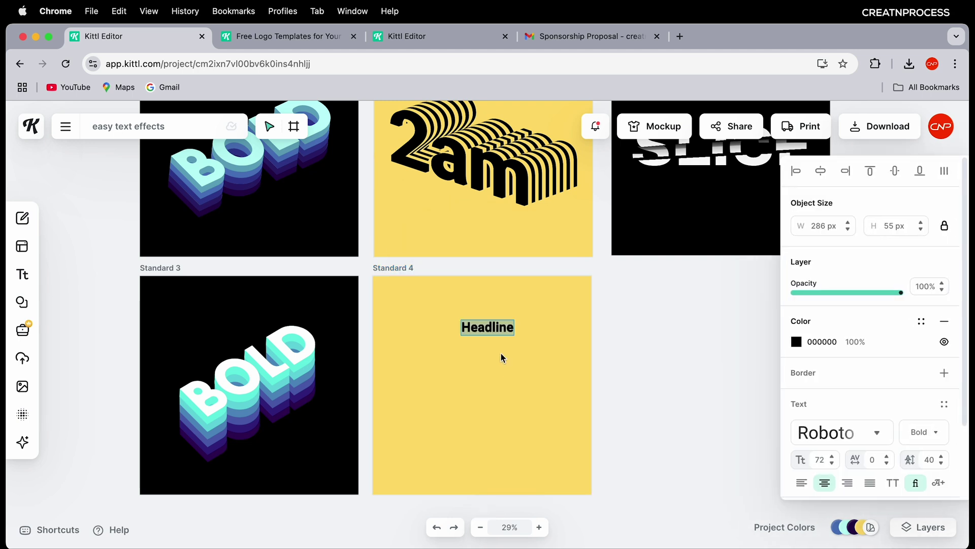
pyautogui.press('Escape')
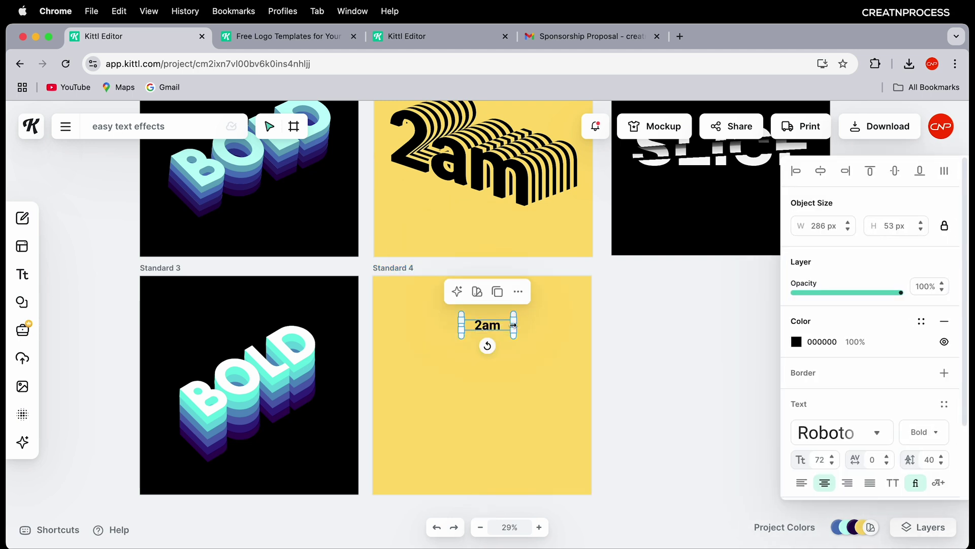
pyautogui.moveTo(545, 401); pyautogui.dragTo(640, 508)
pyautogui.moveTo(433, 370); pyautogui.dragTo(529, 389)
# Step: Check the font and transformation settings of the front 2am text on the original yellow artboard
pyautogui.click(457, 152)
pyautogui.scroll(-2, 863, 330)
pyautogui.scroll(5, 823, 342)
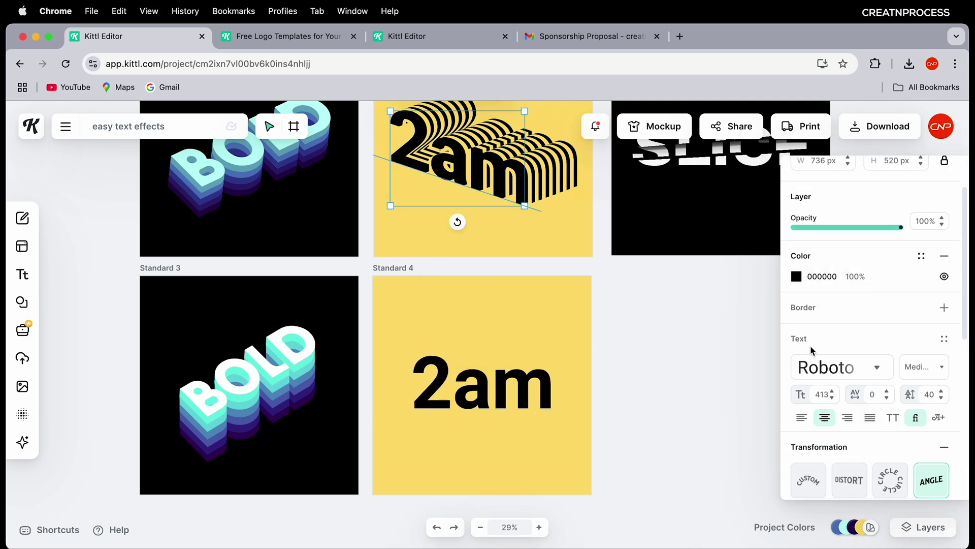
# Step: Compare the Medium and Bold weights on the new 2am text and keep Bold
pyautogui.click(530, 394)
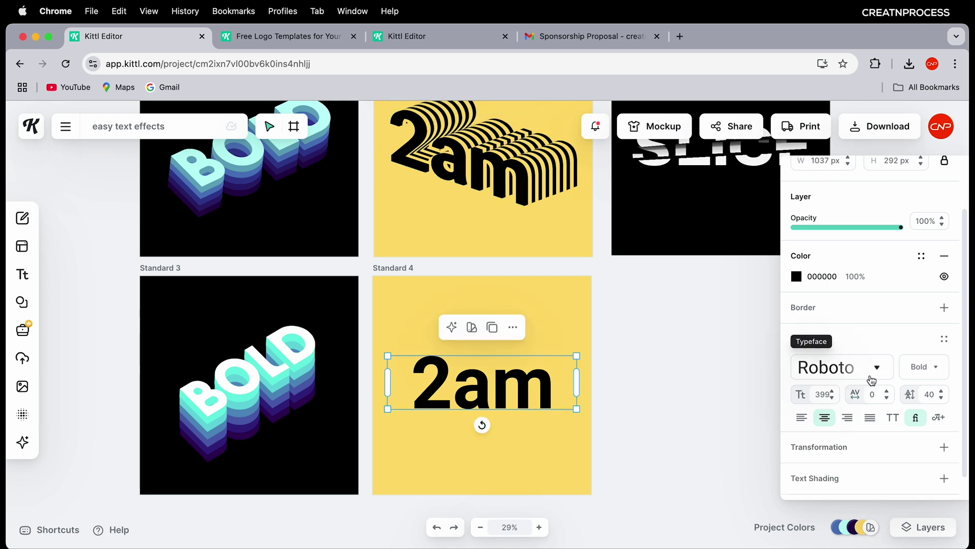
pyautogui.click(922, 373)
pyautogui.scroll(-2, 904, 493)
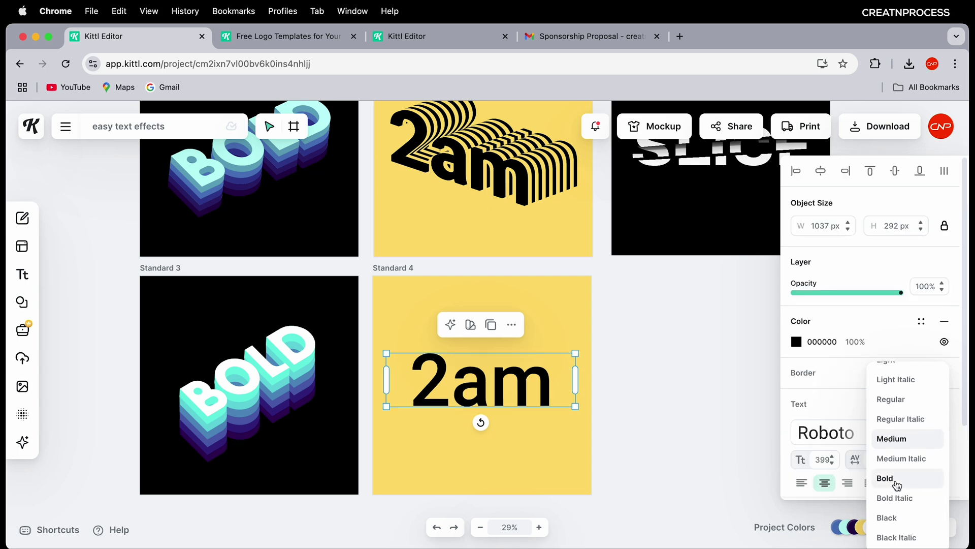
pyautogui.click(738, 399)
# Step: Apply an Angle transformation to the 2am text on Standard 4 and set its angle curve to -90%
pyautogui.scroll(5, 514, 200)
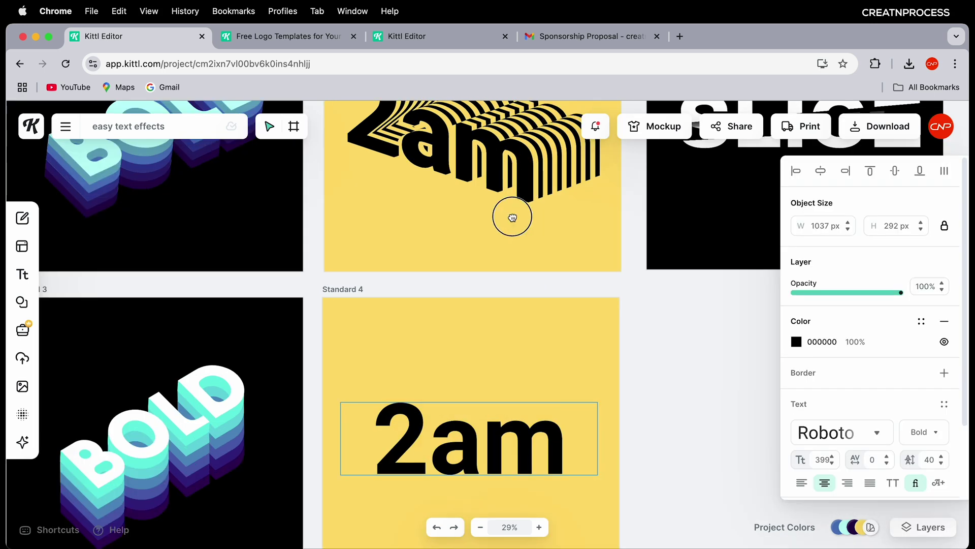
pyautogui.scroll(2, 414, 266)
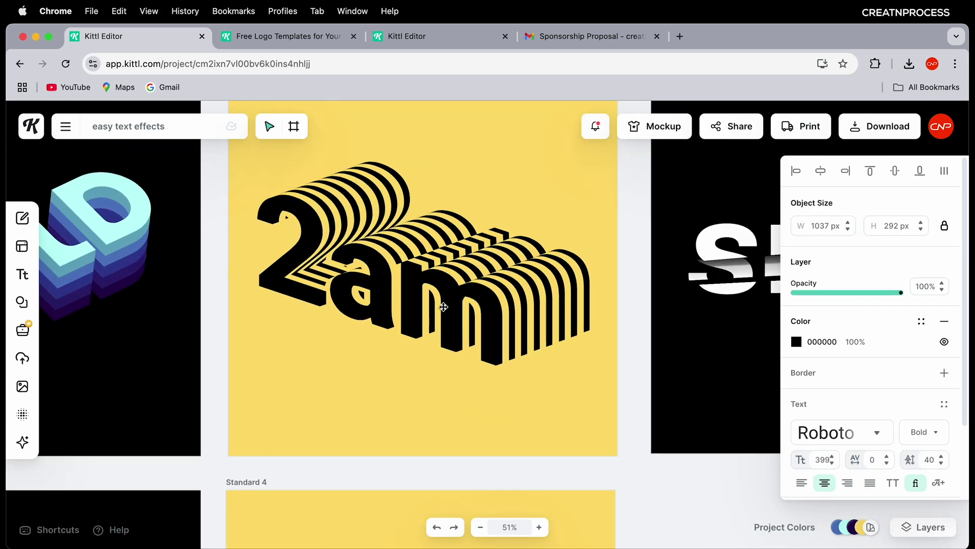
pyautogui.scroll(-5, 443, 305)
pyautogui.scroll(-2, 518, 398)
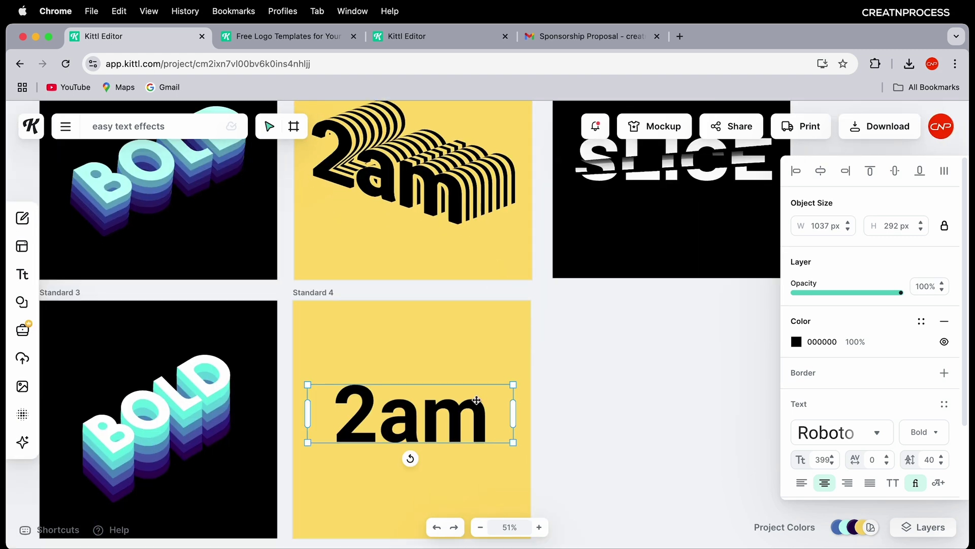
pyautogui.click(478, 402)
pyautogui.scroll(-3, 871, 349)
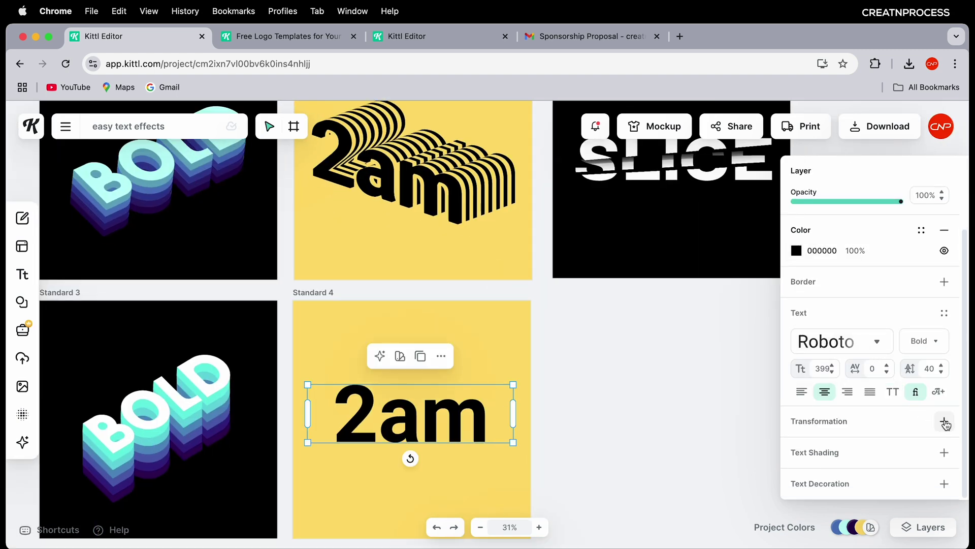
pyautogui.click(944, 422)
pyautogui.click(929, 391)
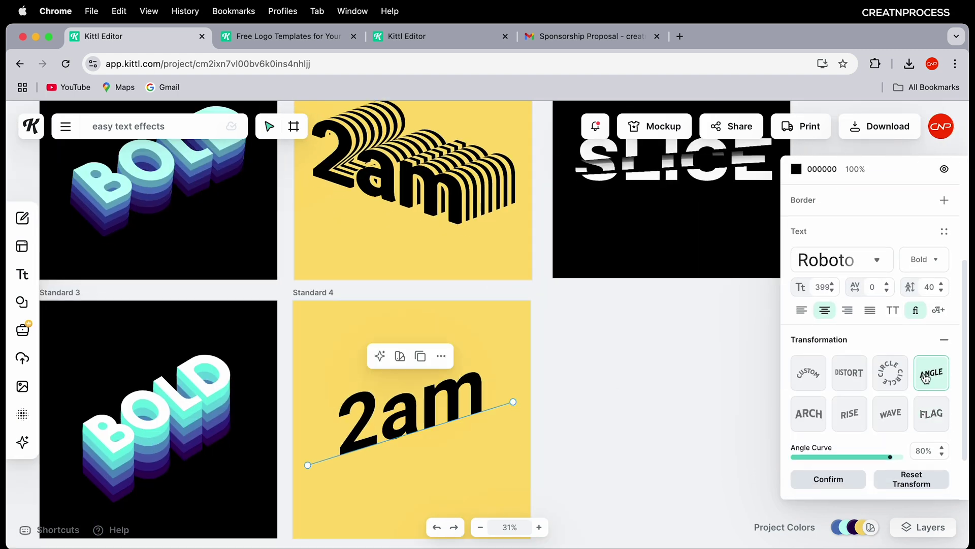
pyautogui.moveTo(890, 457); pyautogui.dragTo(797, 467)
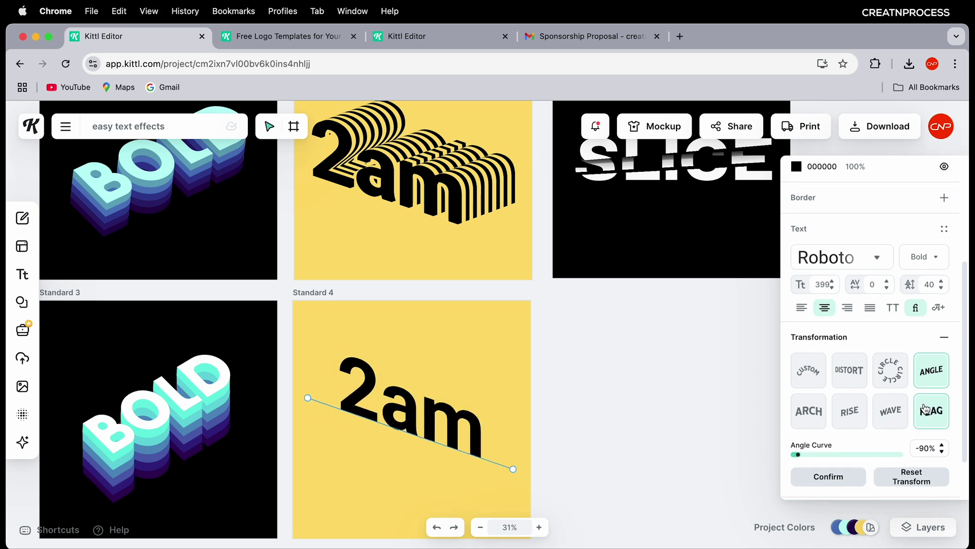
# Step: Add block text shading to the 2am text on Standard 4 with a 29° angle, offset 3 and red colour CC0606
pyautogui.scroll(-2, 926, 409)
pyautogui.click(945, 453)
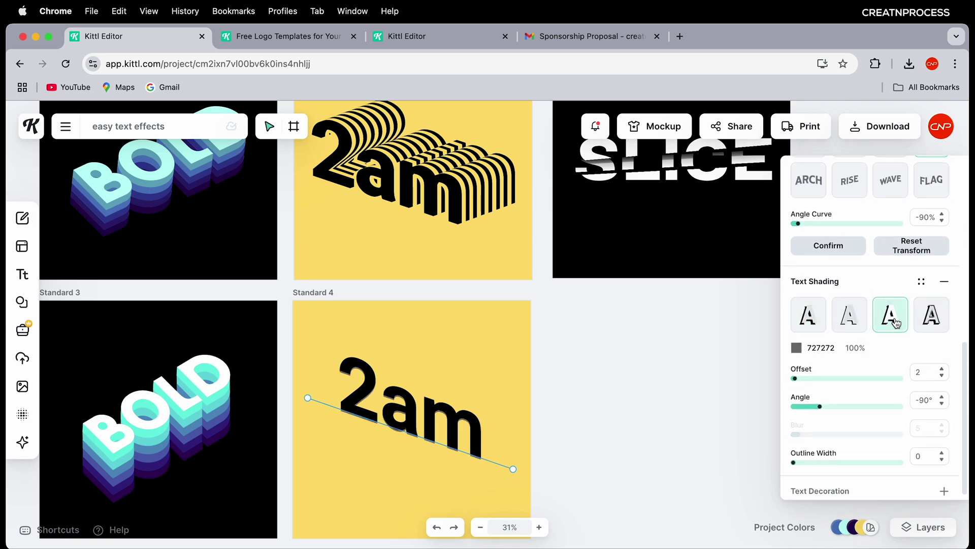
pyautogui.moveTo(805, 388); pyautogui.dragTo(857, 409)
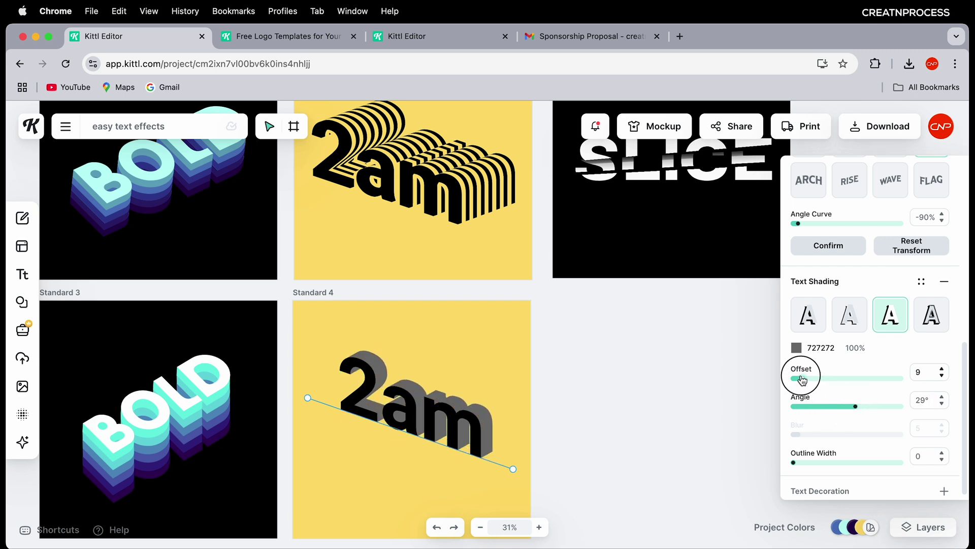
pyautogui.moveTo(800, 380); pyautogui.dragTo(797, 380)
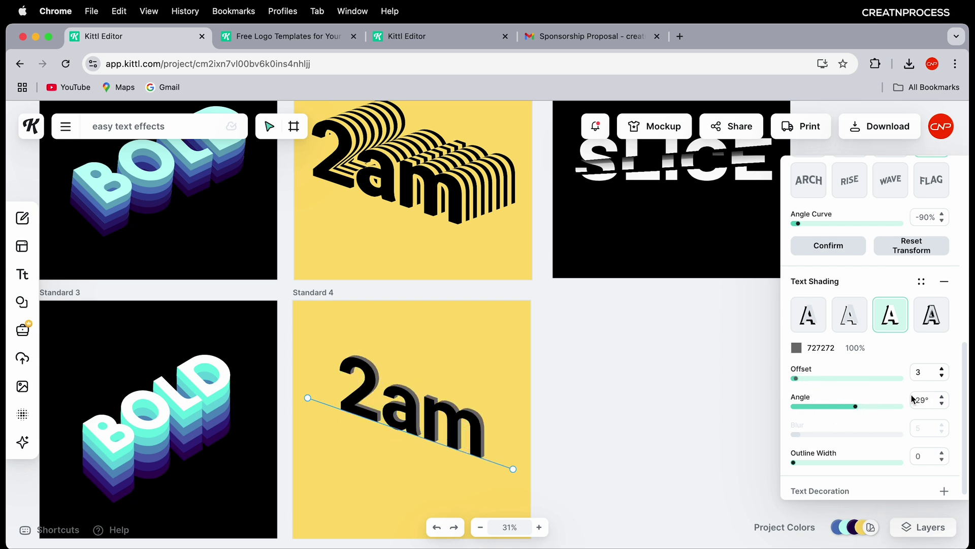
pyautogui.click(795, 349)
pyautogui.click(774, 299)
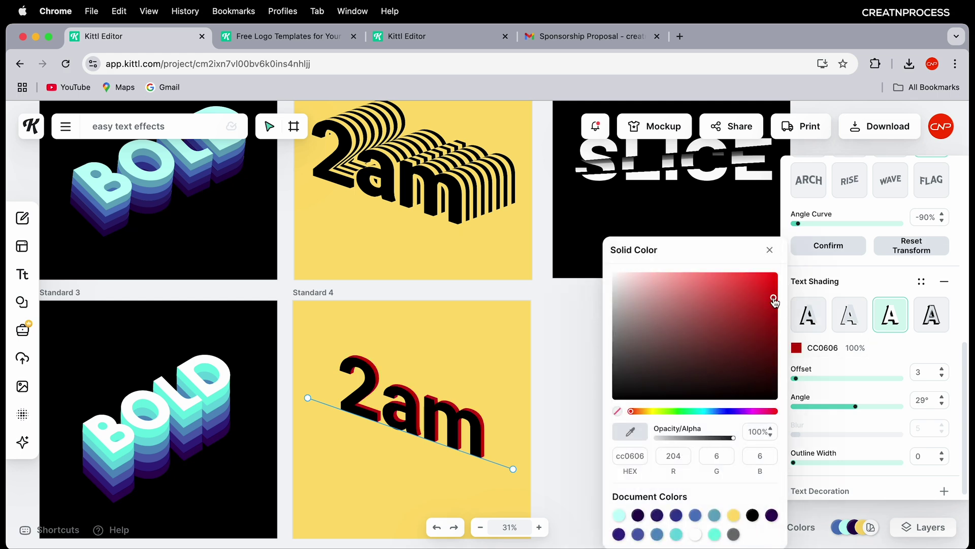
pyautogui.click(518, 396)
# Step: Duplicate the 2am text and nudge the copy down along the shading direction so it sits flush in front of the original
pyautogui.click(478, 428)
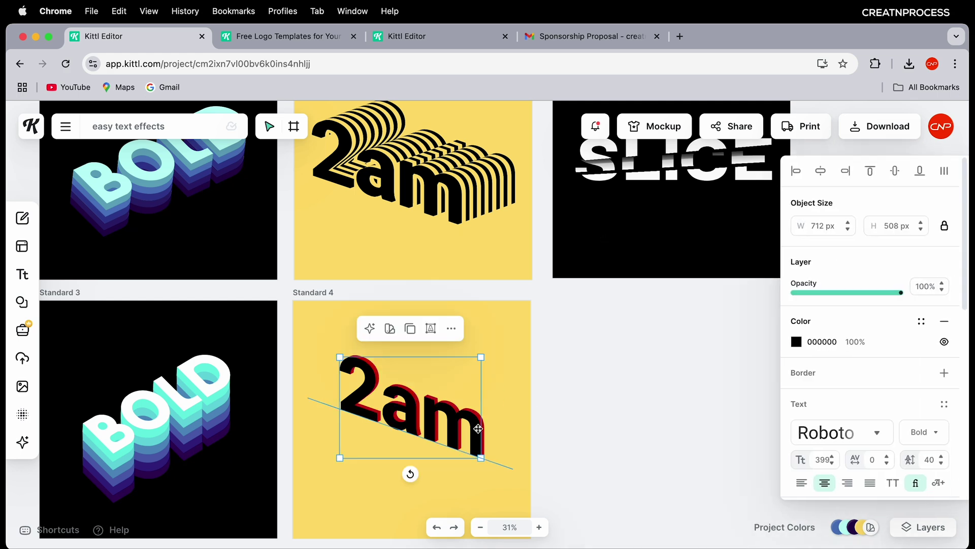
pyautogui.scroll(3, 478, 428)
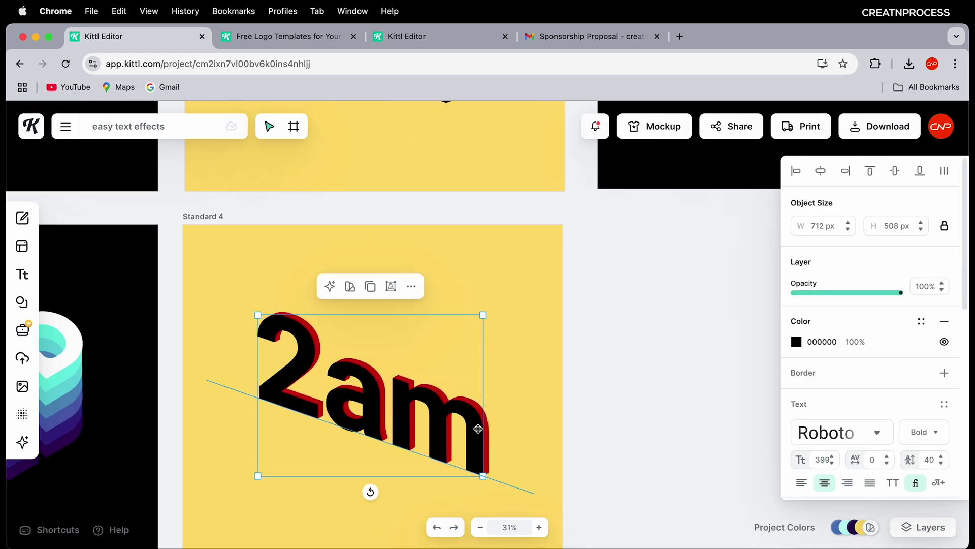
pyautogui.click(935, 529)
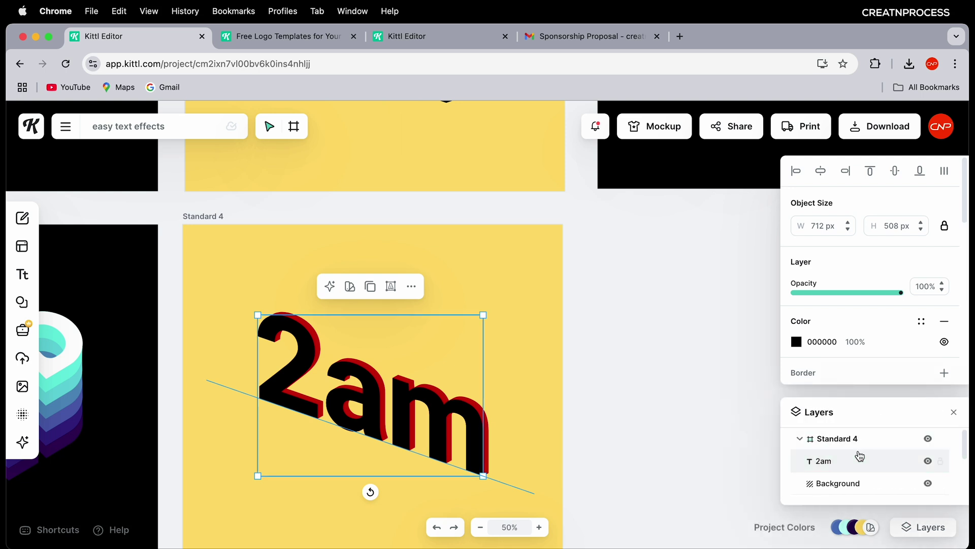
pyautogui.scroll(-1, 858, 466)
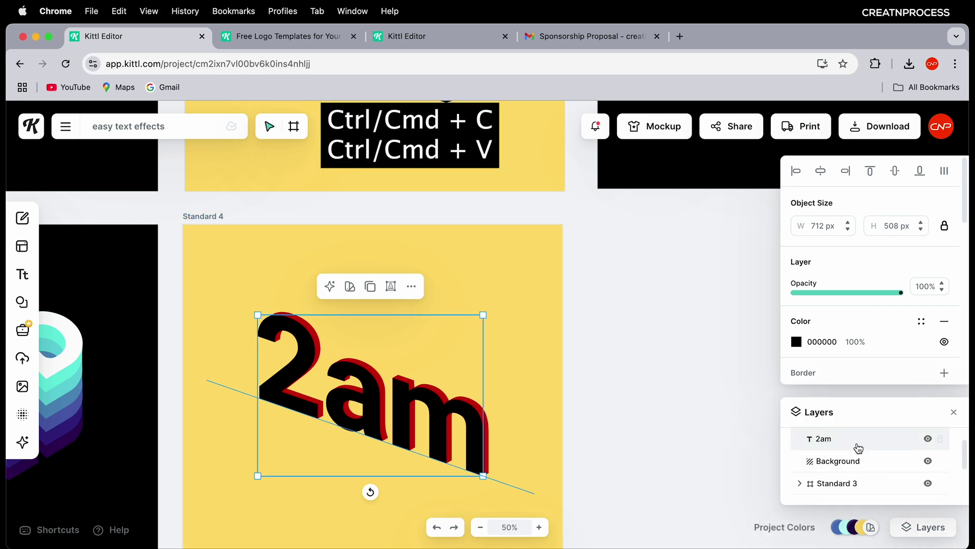
pyautogui.press('super+c')
pyautogui.press('super+v')
pyautogui.hotkey('shift', 'Left')
pyautogui.hotkey('shift', 'Left')
pyautogui.hotkey('shift', 'Left')
pyautogui.hotkey('shift', 'Left')
pyautogui.hotkey('shift', 'Down')
pyautogui.hotkey('shift', 'Right')
pyautogui.press('Right')
pyautogui.press('Right')
pyautogui.press('Right')
pyautogui.press('Up')
pyautogui.press('Right')
pyautogui.press('Right')
pyautogui.press('Right')
pyautogui.press('Right')
# Step: Set the text shading colour of the front 2am copy to blue 0673CC
pyautogui.scroll(-5, 844, 330)
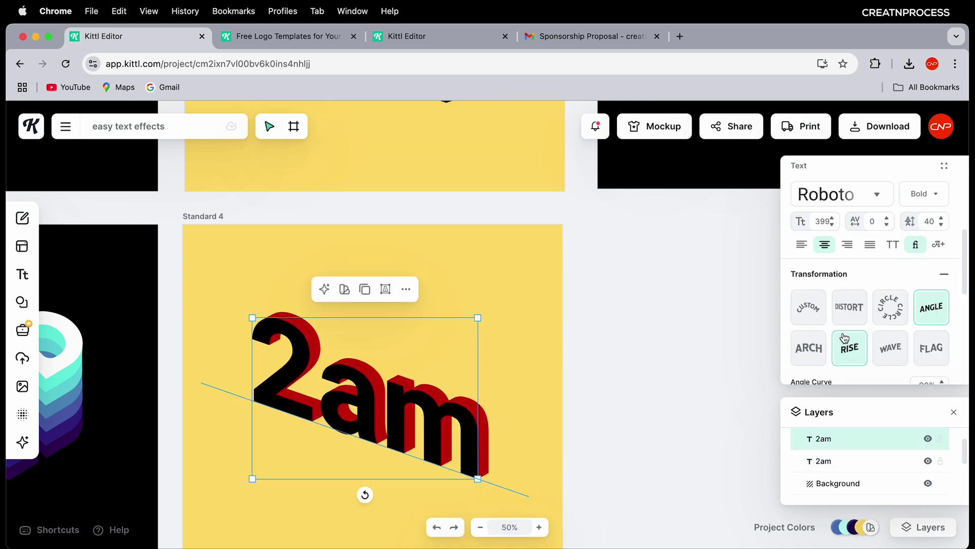
pyautogui.scroll(-5, 844, 336)
pyautogui.click(799, 290)
pyautogui.moveTo(718, 411); pyautogui.dragTo(715, 413)
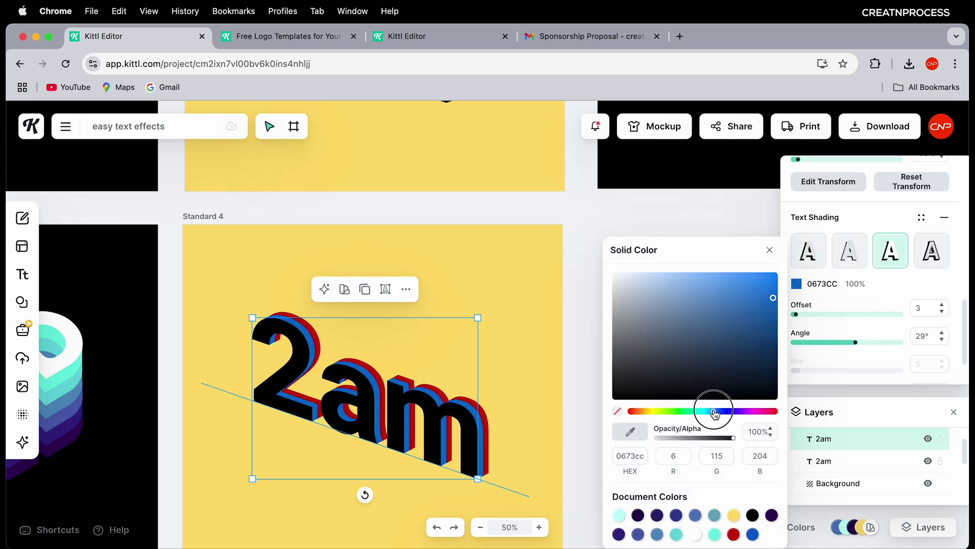
pyautogui.click(769, 250)
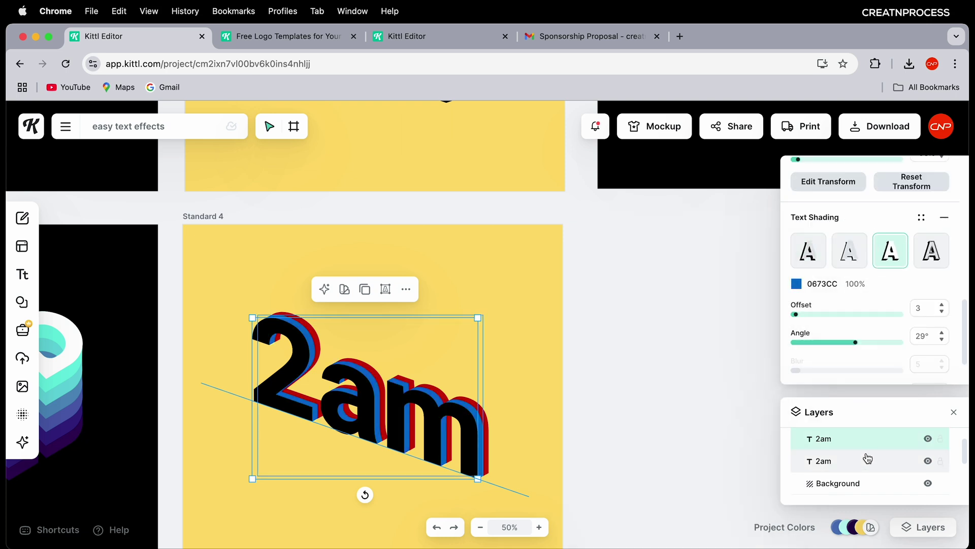
# Step: Duplicate the red and blue 2am pair together and move the copy in front of the pair to extend the alternating stripes
pyautogui.press('super+c')
pyautogui.press('super+v')
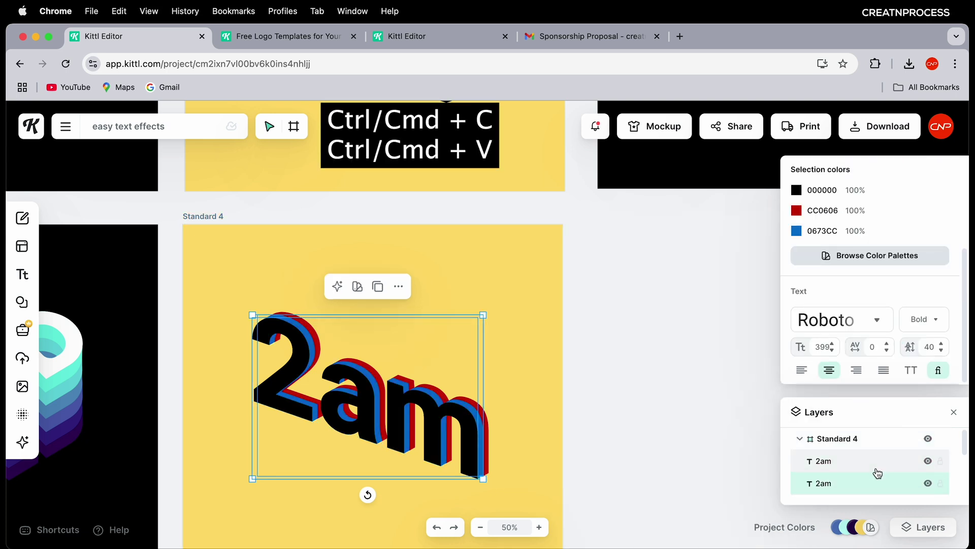
pyautogui.scroll(-2, 878, 473)
pyautogui.press('super+v')
pyautogui.hotkey('shift', 'Left')
pyautogui.hotkey('shift', 'Left')
pyautogui.hotkey('shift', 'Left')
pyautogui.hotkey('shift', 'Left')
pyautogui.hotkey('shift', 'Left')
pyautogui.hotkey('shift', 'Left')
pyautogui.hotkey('shift', 'Right')
pyautogui.hotkey('shift', 'Right')
pyautogui.hotkey('shift', 'Right')
pyautogui.hotkey('shift', 'Down')
pyautogui.hotkey('shift', 'Down')
pyautogui.moveTo(496, 412)
pyautogui.mouseDown()
pyautogui.moveTo(486, 410)
pyautogui.moveTo(489, 422)
pyautogui.mouseUp()
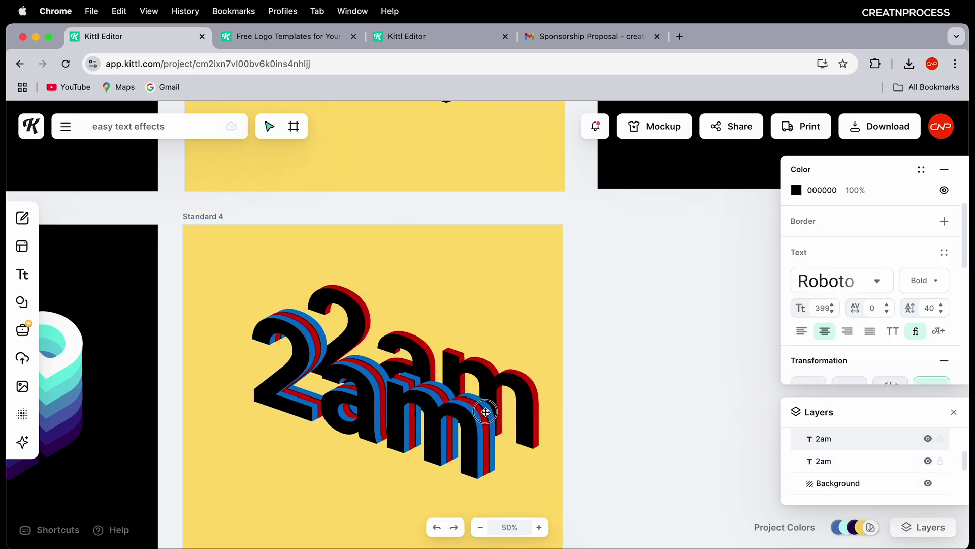
# Step: Line up the remaining 2am copy with the striped stack so the stripes continue without a gap
pyautogui.scroll(4, 490, 421)
pyautogui.moveTo(594, 373); pyautogui.dragTo(523, 428)
pyautogui.hotkey('shift', 'Left')
pyautogui.hotkey('shift', 'Left')
pyautogui.hotkey('shift', 'Left')
pyautogui.hotkey('shift', 'Left')
pyautogui.hotkey('shift', 'Left')
pyautogui.hotkey('shift', 'Right')
pyautogui.hotkey('shift', 'Up')
pyautogui.scroll(-3, 548, 388)
# Step: Duplicate the whole striped 2am stack, send the copy to the back and align the two stacks into one long extrusion
pyautogui.moveTo(542, 257)
pyautogui.mouseDown()
pyautogui.moveTo(423, 361)
pyautogui.moveTo(453, 372)
pyautogui.moveTo(534, 305)
pyautogui.mouseUp()
pyautogui.press('super+c')
pyautogui.press('super+v')
pyautogui.rightClick(535, 305)
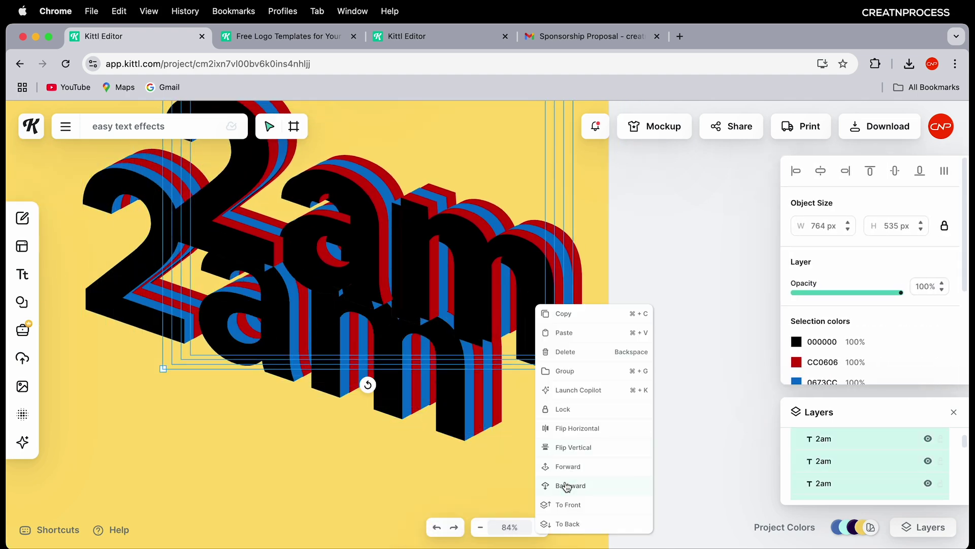
pyautogui.click(573, 527)
pyautogui.scroll(10, 540, 455)
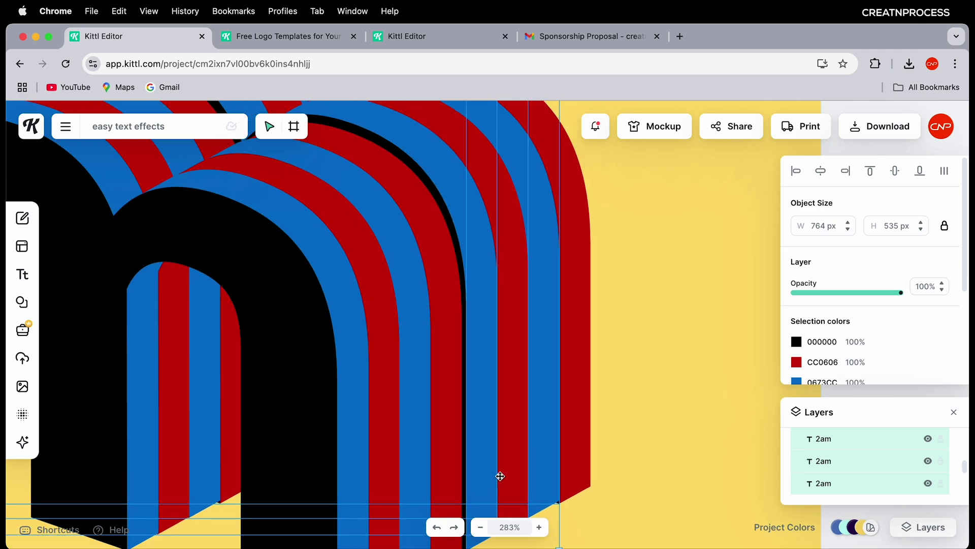
pyautogui.scroll(-10, 508, 467)
pyautogui.moveTo(603, 419); pyautogui.dragTo(500, 256)
pyautogui.moveTo(539, 327); pyautogui.dragTo(471, 364)
pyautogui.hotkey('ctrl', 'v')
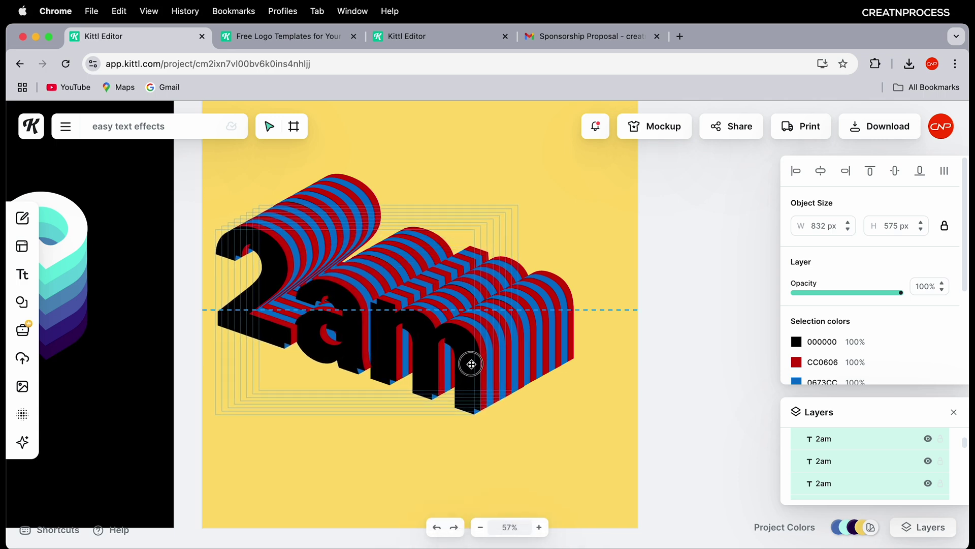
pyautogui.scroll(5, 513, 330)
pyautogui.scroll(-5, 516, 327)
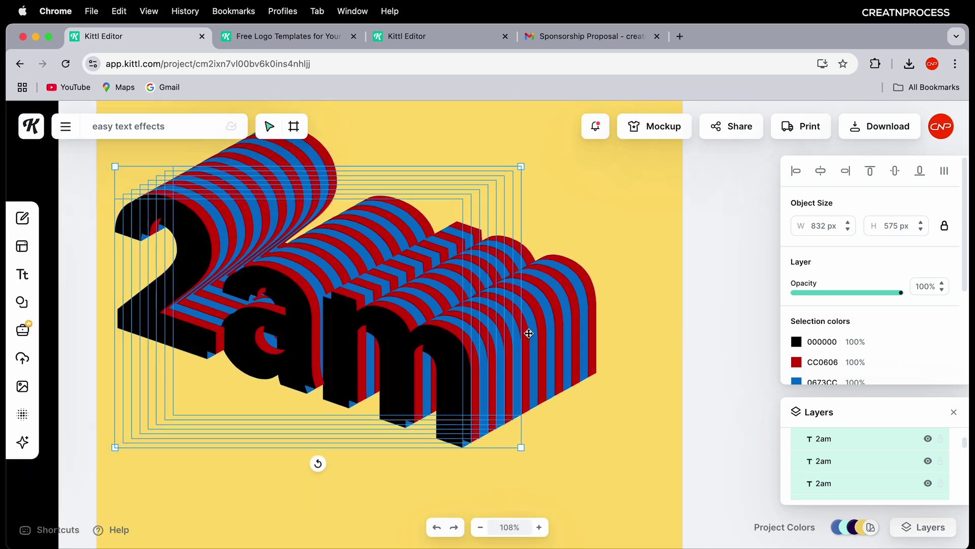
# Step: Recolour the complete 2am stack, changing the red shading to yellow FFDD6E and the blue shading to black 000000
pyautogui.click(603, 307)
pyautogui.moveTo(559, 264); pyautogui.dragTo(597, 282)
pyautogui.moveTo(630, 243); pyautogui.dragTo(388, 405)
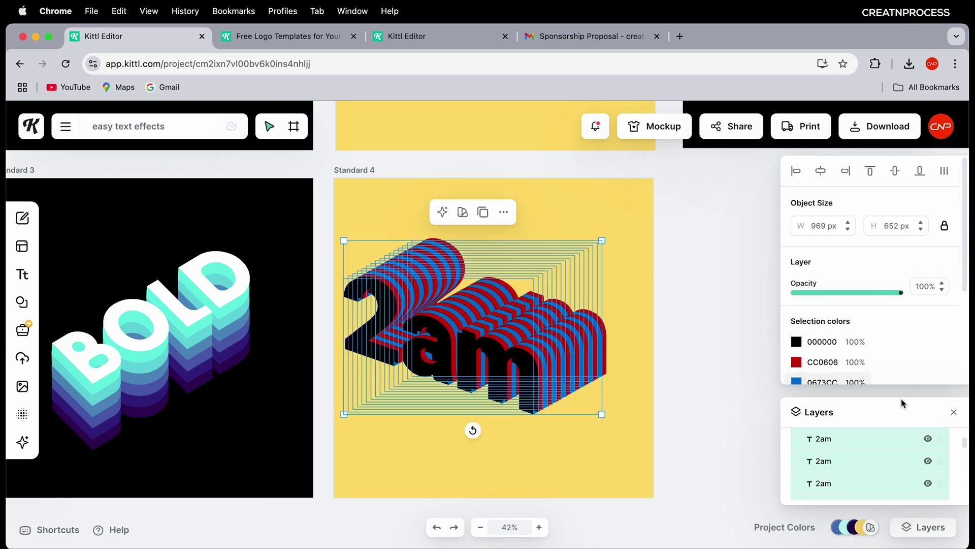
pyautogui.click(956, 413)
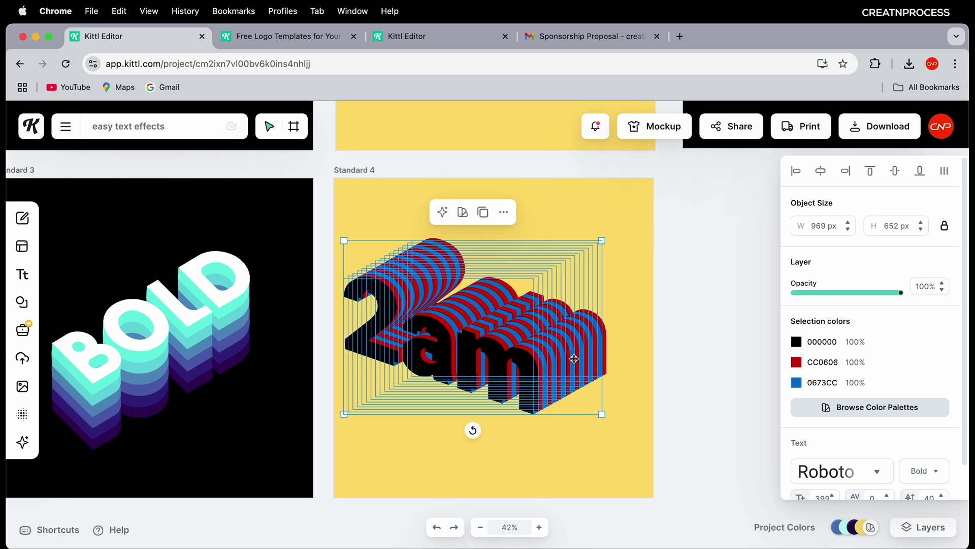
pyautogui.click(797, 365)
pyautogui.click(733, 516)
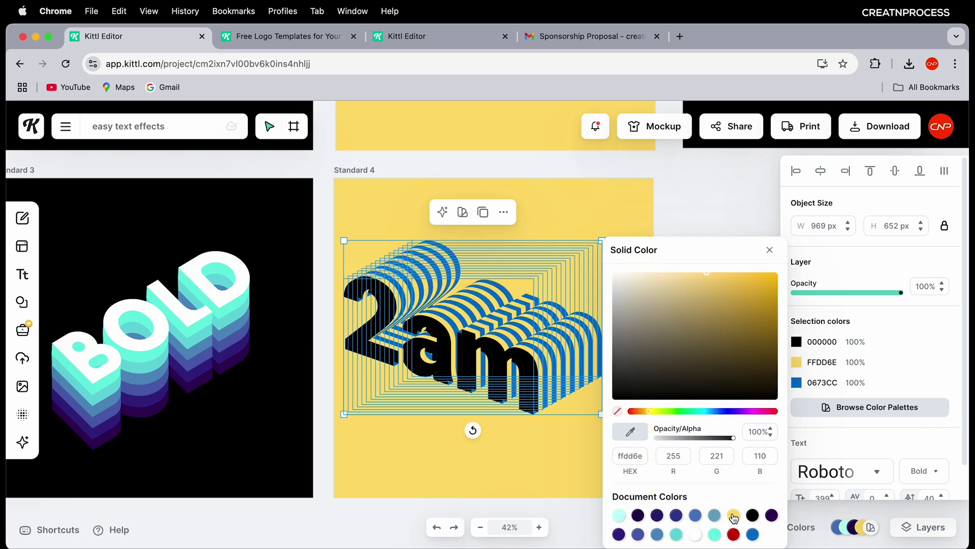
pyautogui.click(796, 383)
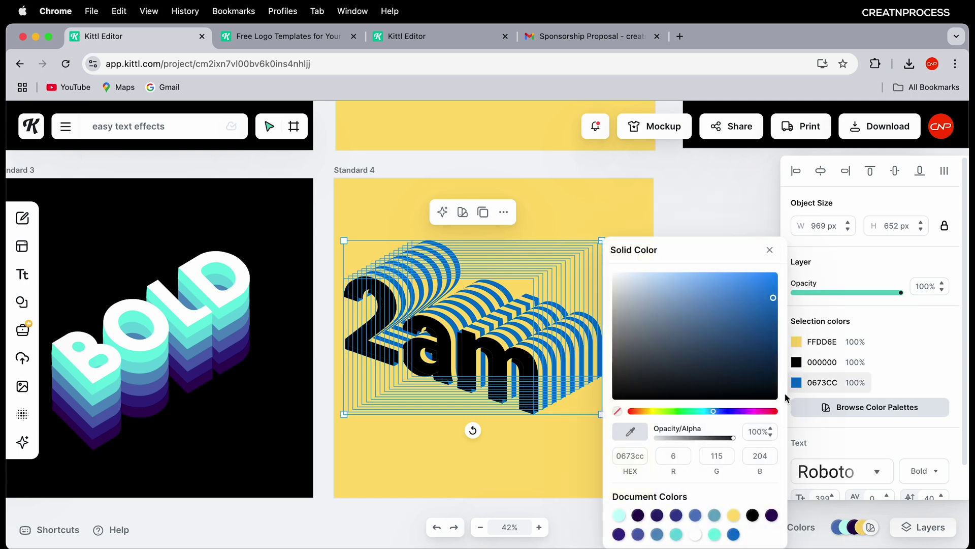
pyautogui.click(753, 515)
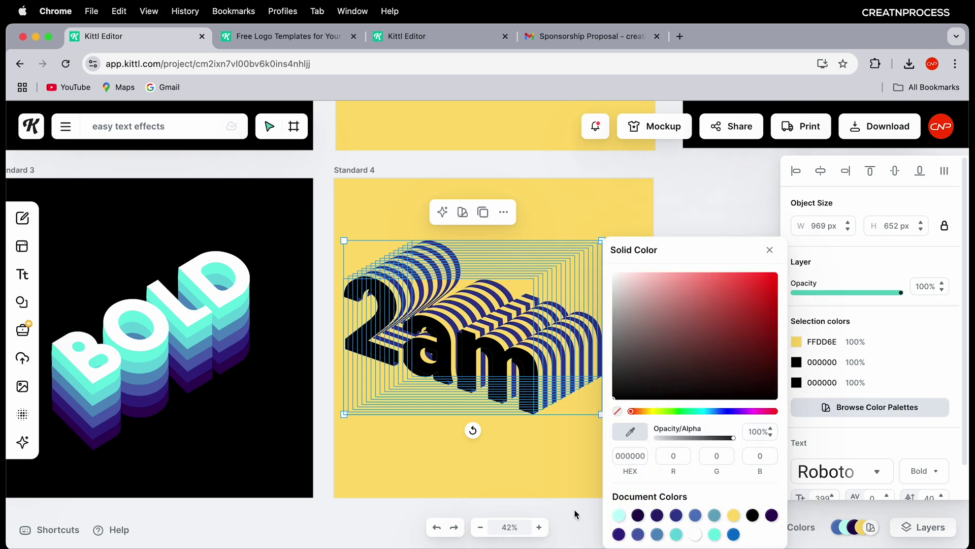
pyautogui.click(529, 483)
pyautogui.click(585, 472)
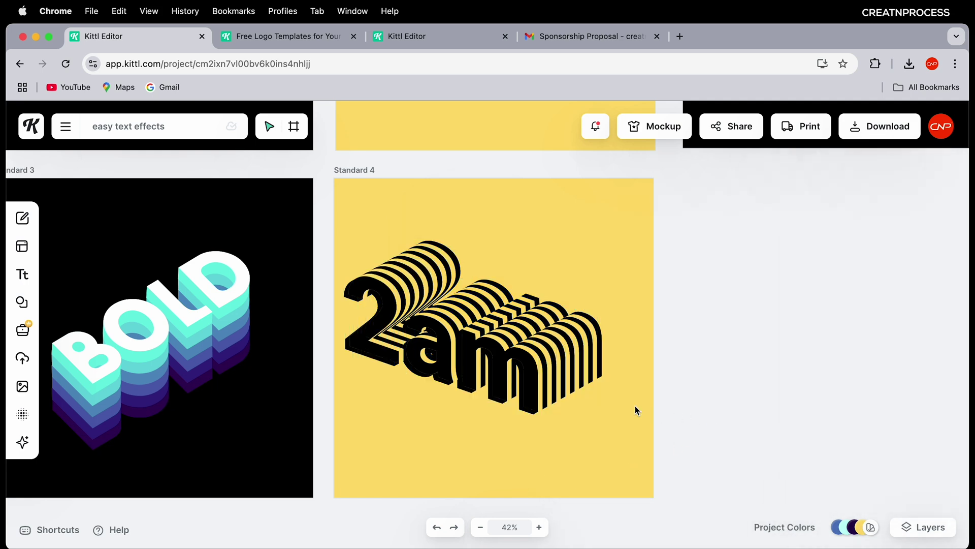
# Step: Select the whole striped 2am stack and move it to the centre of the Standard 4 artboard
pyautogui.scroll(-5, 647, 410)
pyautogui.moveTo(662, 436); pyautogui.dragTo(465, 291)
pyautogui.moveTo(502, 370); pyautogui.dragTo(515, 376)
pyautogui.click(675, 395)
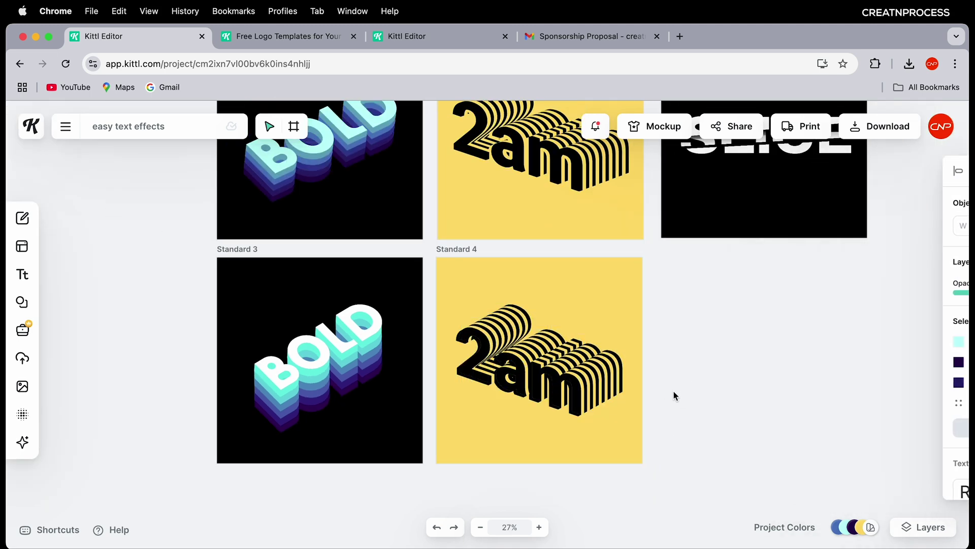
# Step: Examine how the sliced SLICE text on the black Standard 2 artboard is built
pyautogui.scroll(3, 588, 435)
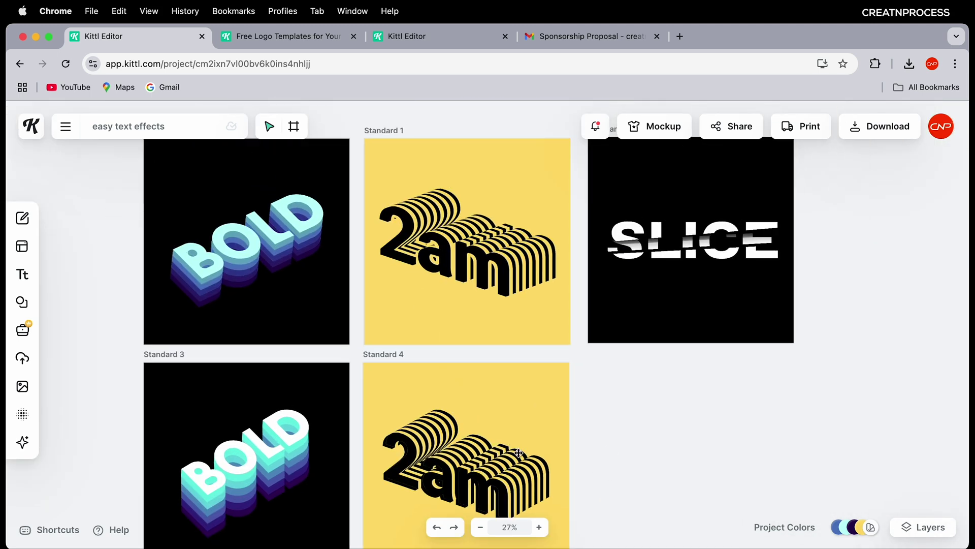
pyautogui.hscroll(5, 564, 356)
pyautogui.scroll(5, 528, 335)
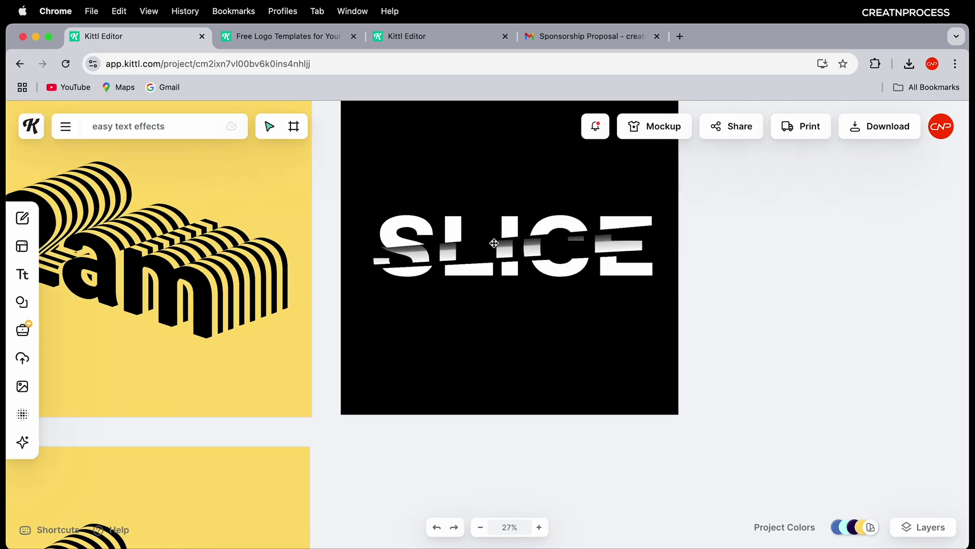
pyautogui.hscroll(-2, 494, 243)
pyautogui.click(543, 272)
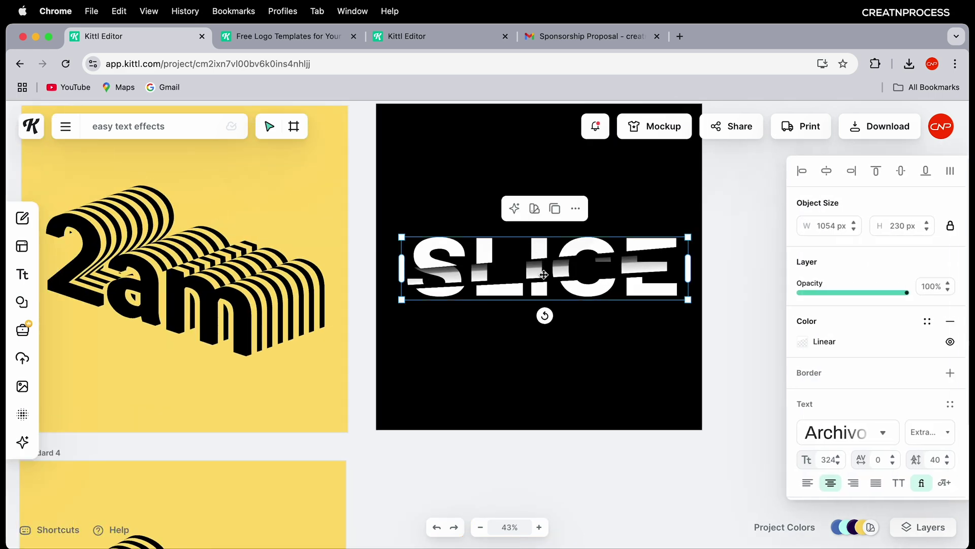
pyautogui.scroll(-3, 532, 256)
pyautogui.scroll(4, 559, 254)
pyautogui.scroll(3, 560, 253)
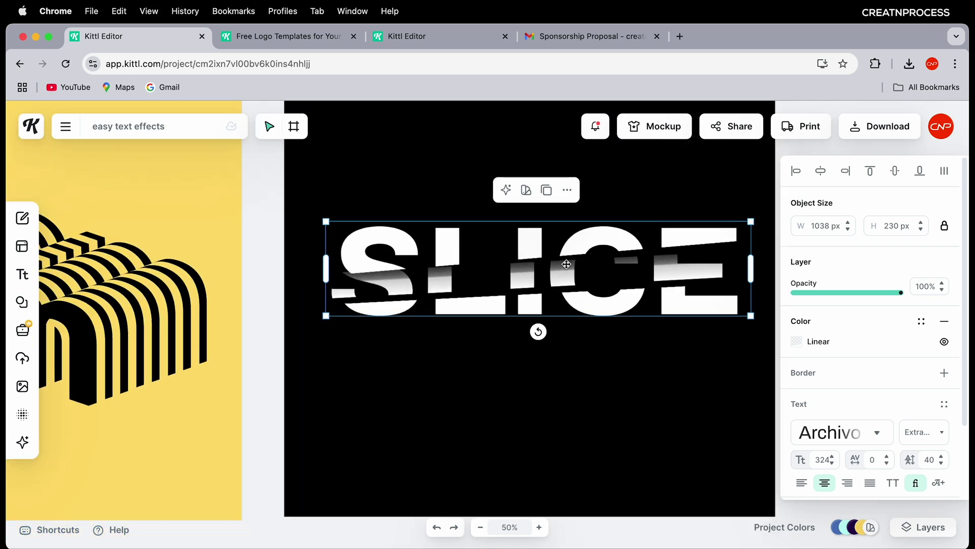
pyautogui.scroll(-6, 561, 256)
pyautogui.scroll(-3, 609, 320)
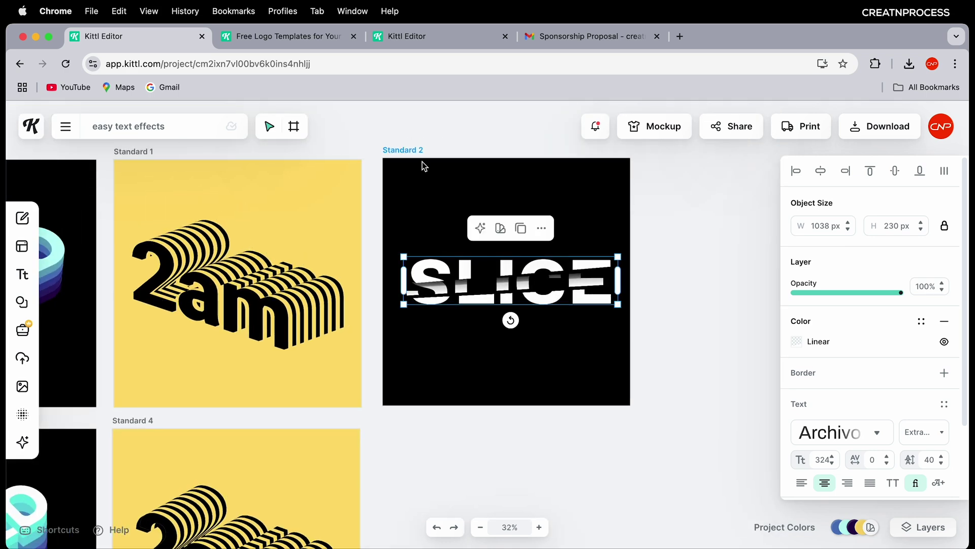
# Step: Duplicate the Standard 2 artboard directly beneath the original and delete the sliced text from the copy
pyautogui.click(414, 150)
pyautogui.moveTo(410, 162); pyautogui.dragTo(404, 429)
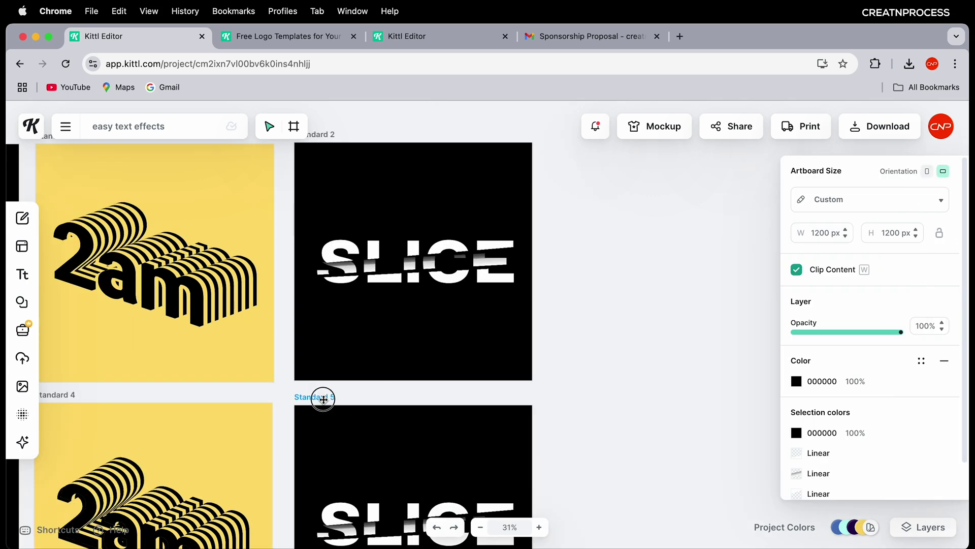
pyautogui.moveTo(323, 399); pyautogui.dragTo(323, 396)
pyautogui.click(597, 401)
pyautogui.moveTo(571, 412); pyautogui.dragTo(594, 301)
pyautogui.moveTo(604, 440); pyautogui.dragTo(417, 385)
pyautogui.press('BackSpace')
# Step: Add text reading SLICE to the empty Standard 5 artboard and colour it white FFFFFF
pyautogui.scroll(3, 621, 336)
pyautogui.press('t')
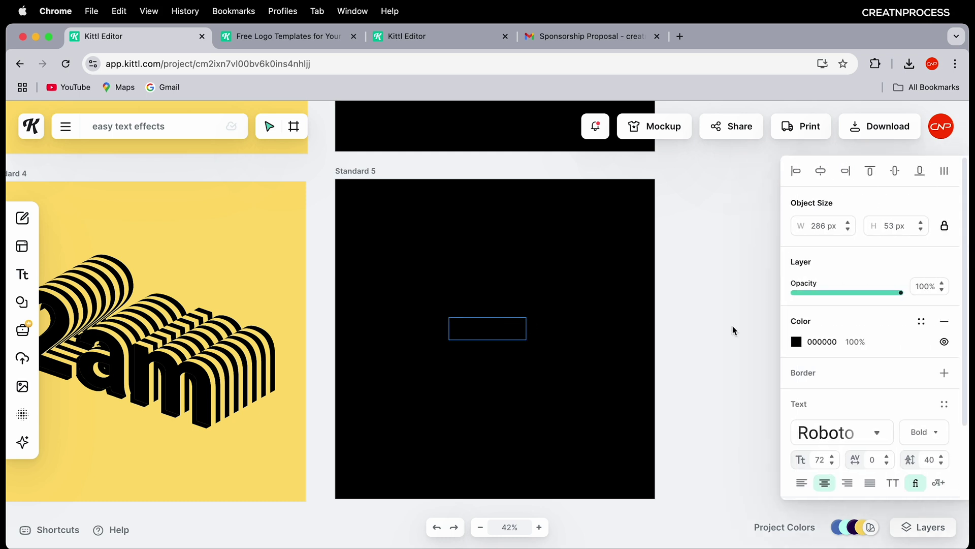
pyautogui.click(796, 341)
pyautogui.moveTo(644, 311); pyautogui.dragTo(610, 262)
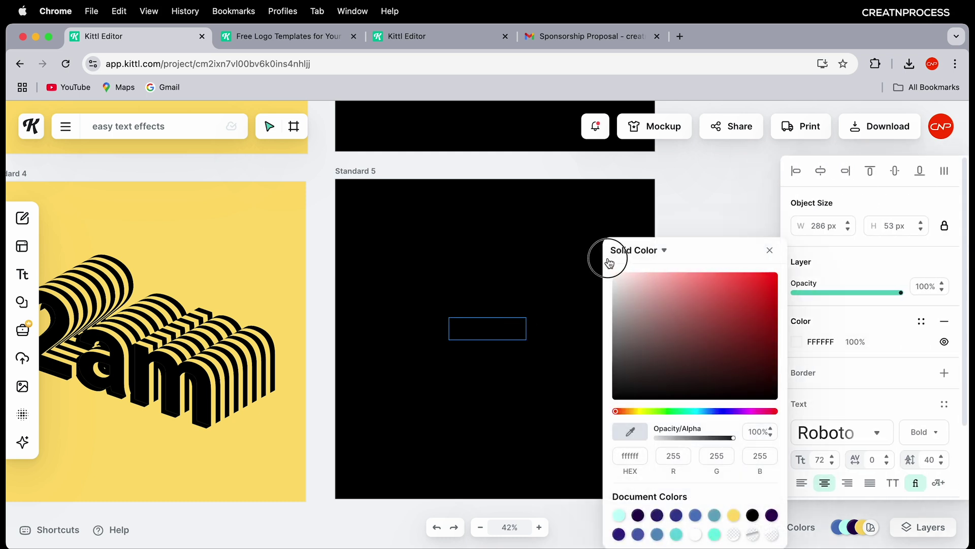
pyautogui.click(732, 201)
# Step: Enlarge the SLICE text box to about 1265 px wide and centre it on Standard 5
pyautogui.scroll(4, 522, 322)
pyautogui.moveTo(529, 318); pyautogui.dragTo(767, 181)
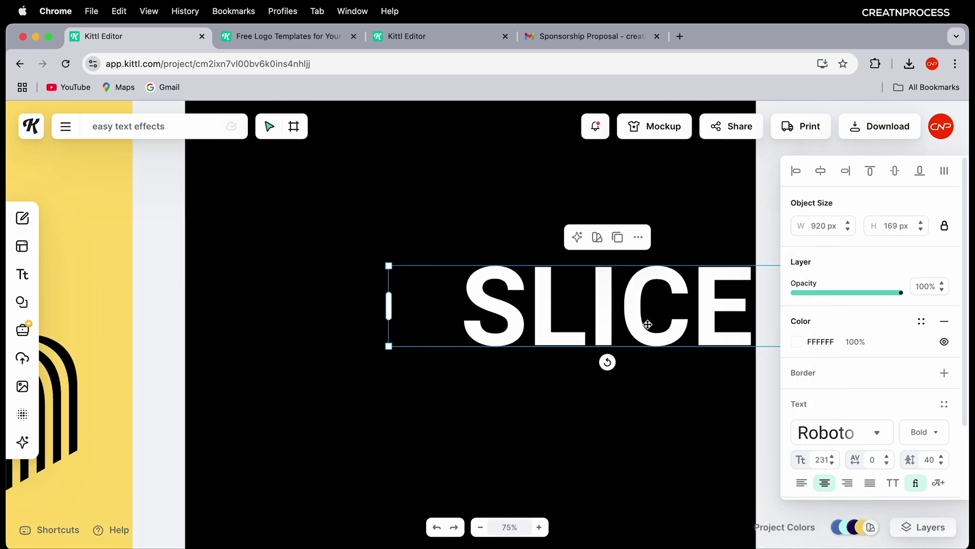
pyautogui.moveTo(506, 304); pyautogui.dragTo(505, 361)
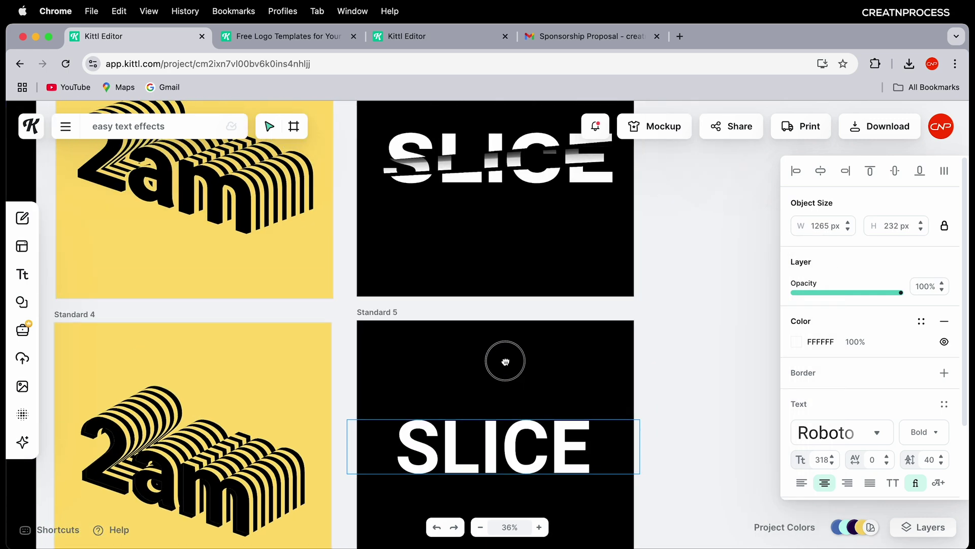
# Step: Set the SLICE text on Standard 5 to the Archivo typeface in ExtraBold, matching the original sliced text
pyautogui.click(500, 158)
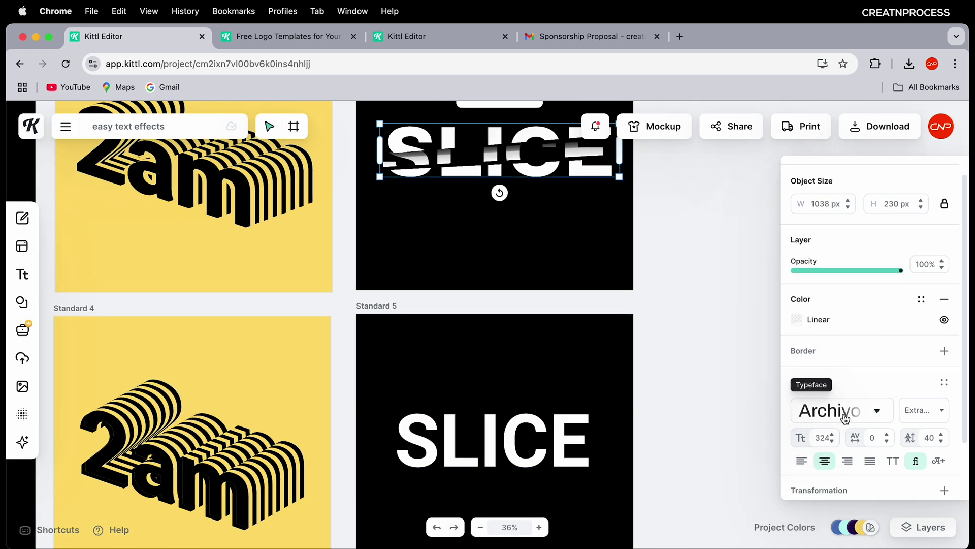
pyautogui.click(529, 432)
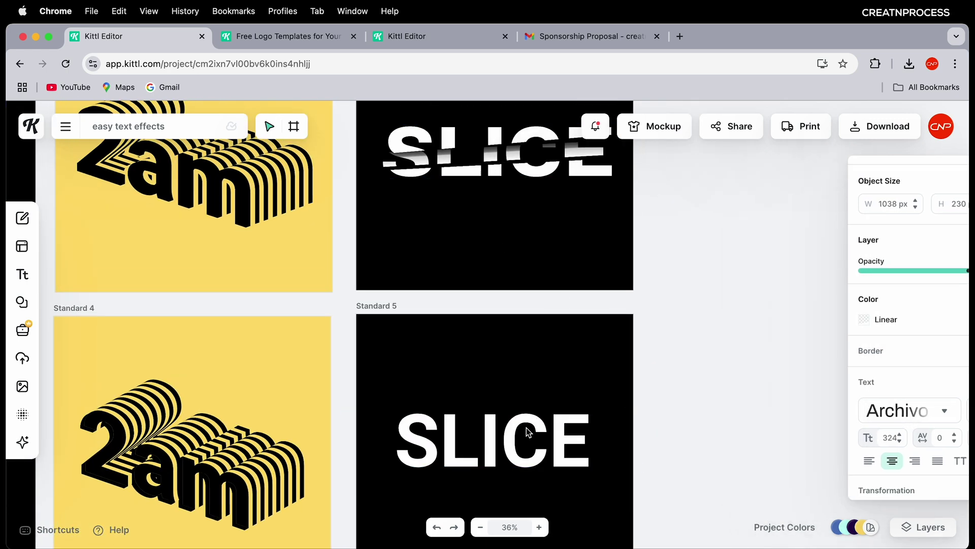
pyautogui.moveTo(823, 415)
pyautogui.write('ARCHI')
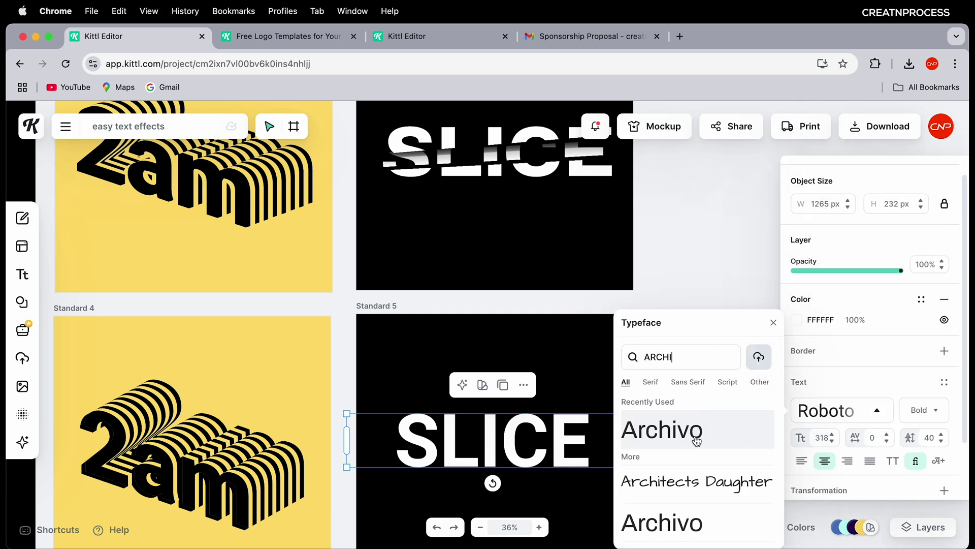
pyautogui.click(695, 432)
pyautogui.click(914, 423)
pyautogui.scroll(-5, 914, 457)
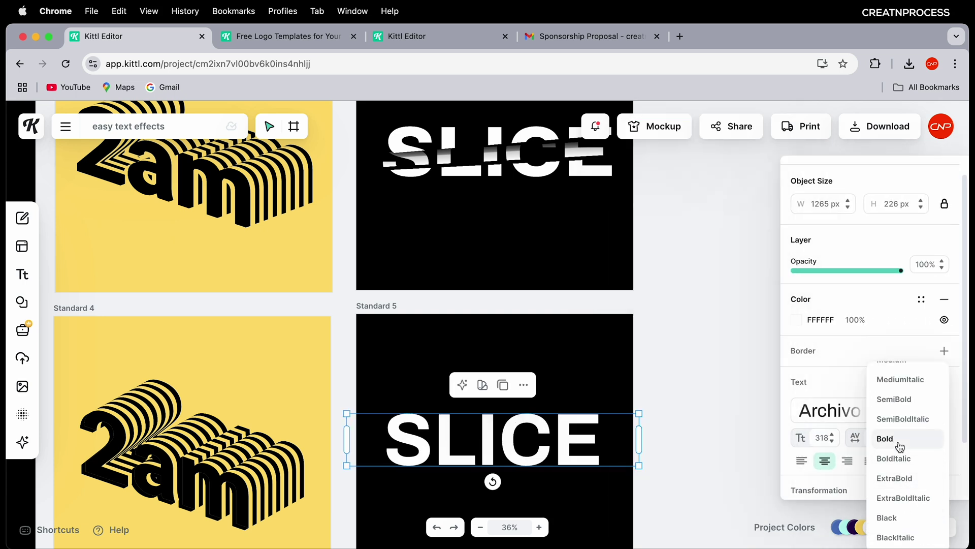
pyautogui.click(895, 496)
pyautogui.click(546, 345)
pyautogui.scroll(-3, 523, 326)
pyautogui.scroll(3, 483, 358)
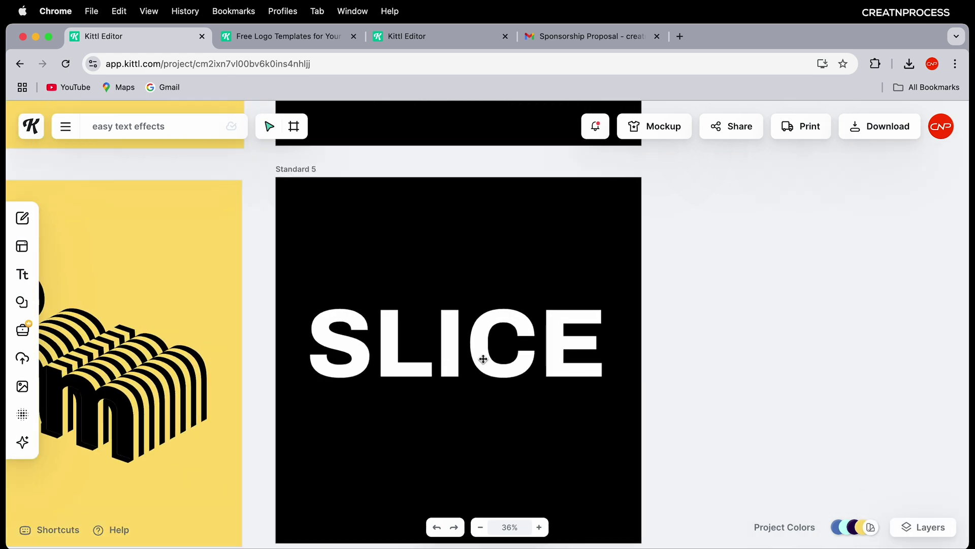
pyautogui.scroll(3, 483, 359)
# Step: Duplicate the SLICE text in place on Standard 5 and hide the lower copy
pyautogui.click(485, 362)
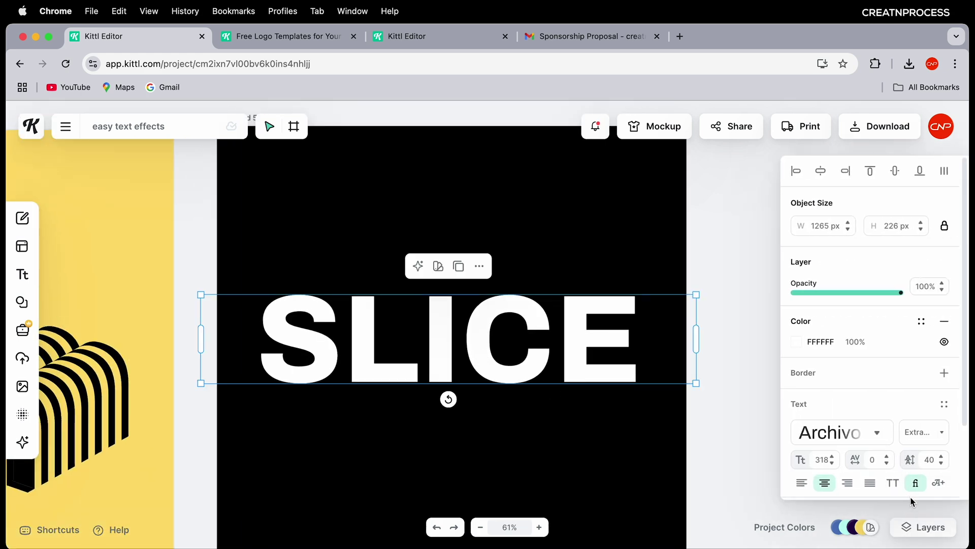
pyautogui.click(922, 528)
pyautogui.moveTo(882, 396); pyautogui.dragTo(880, 337)
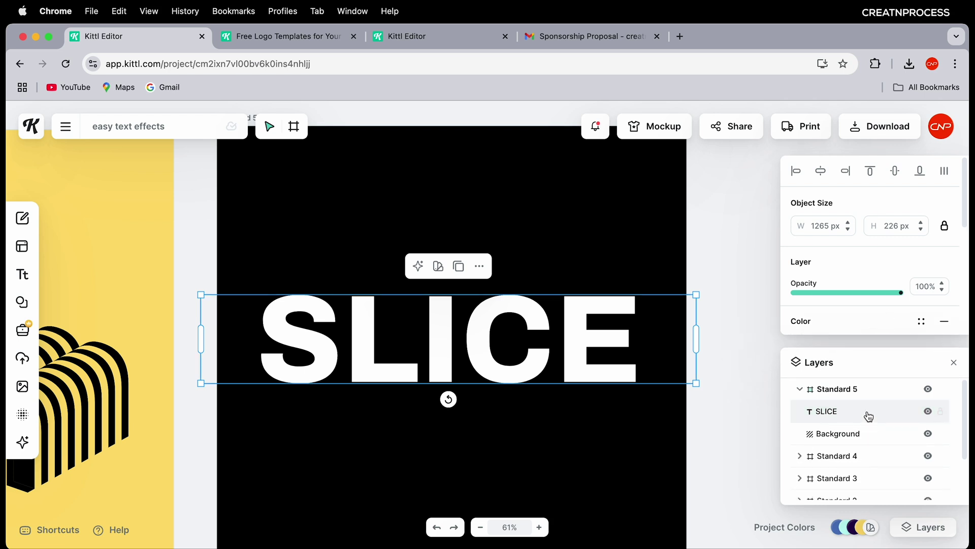
pyautogui.scroll(-1, 866, 414)
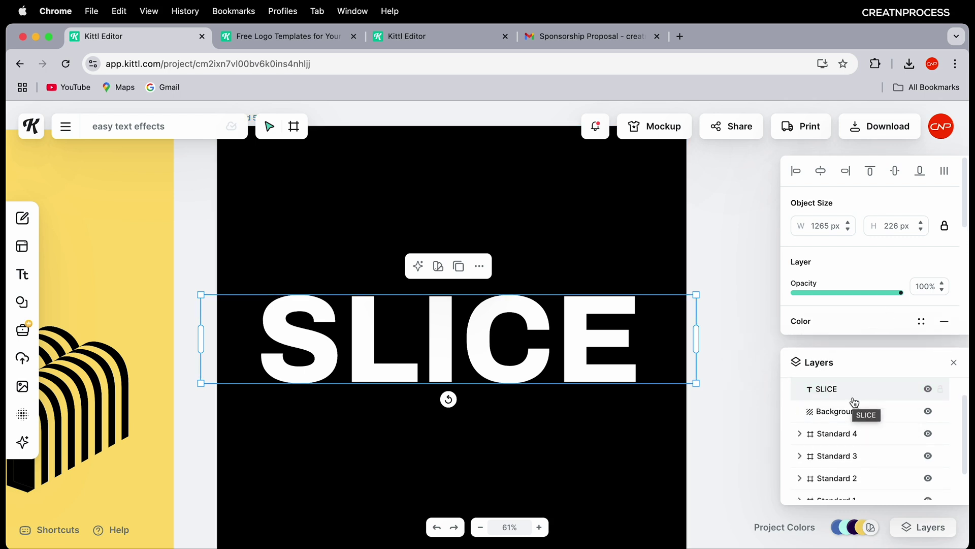
pyautogui.press('super+v')
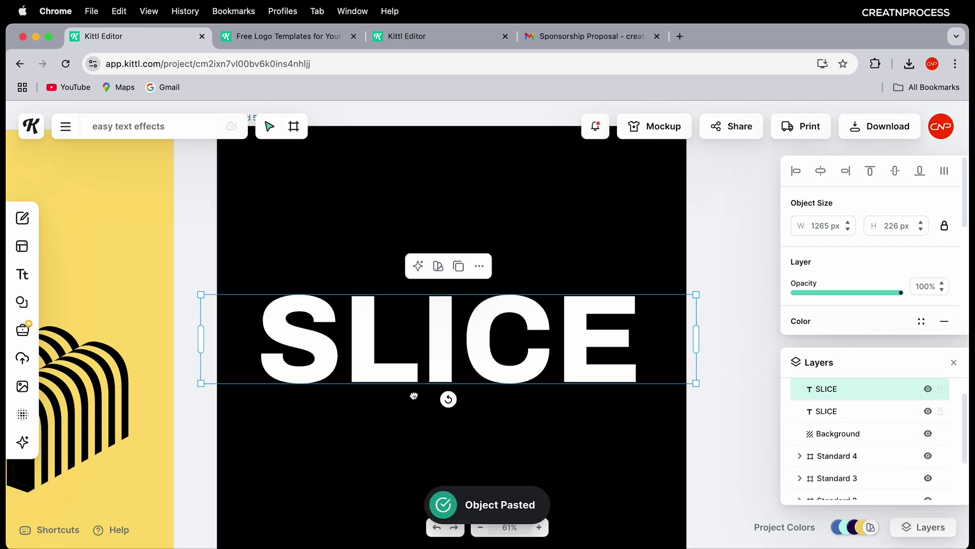
pyautogui.click(928, 411)
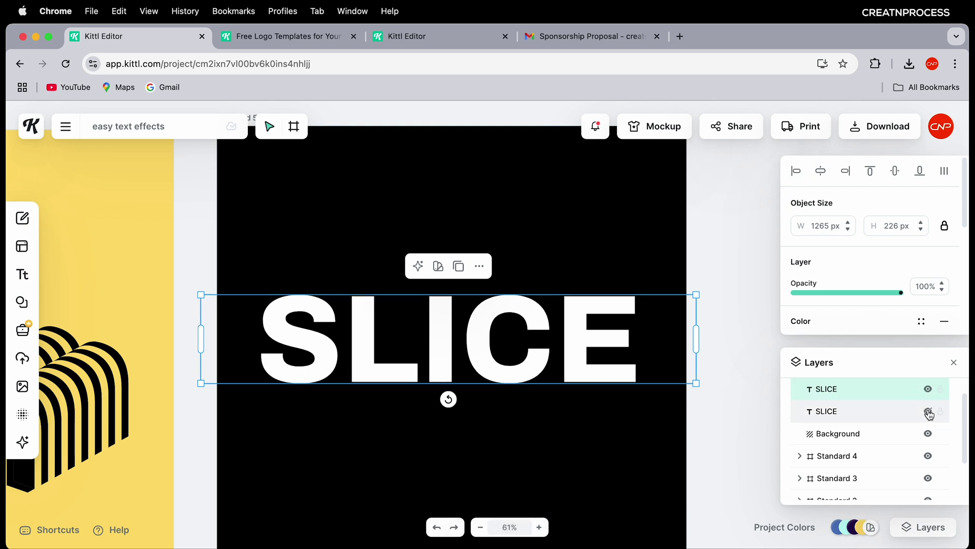
# Step: Fill the visible SLICE copy with a linear gradient from white to transparent, with a hard edge across the lower part of the letters
pyautogui.click(839, 391)
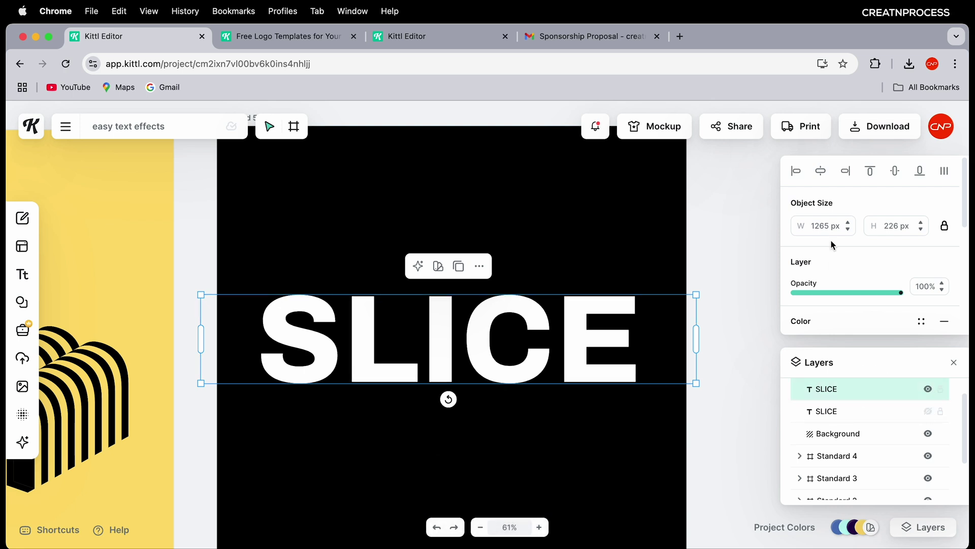
pyautogui.scroll(-2, 821, 284)
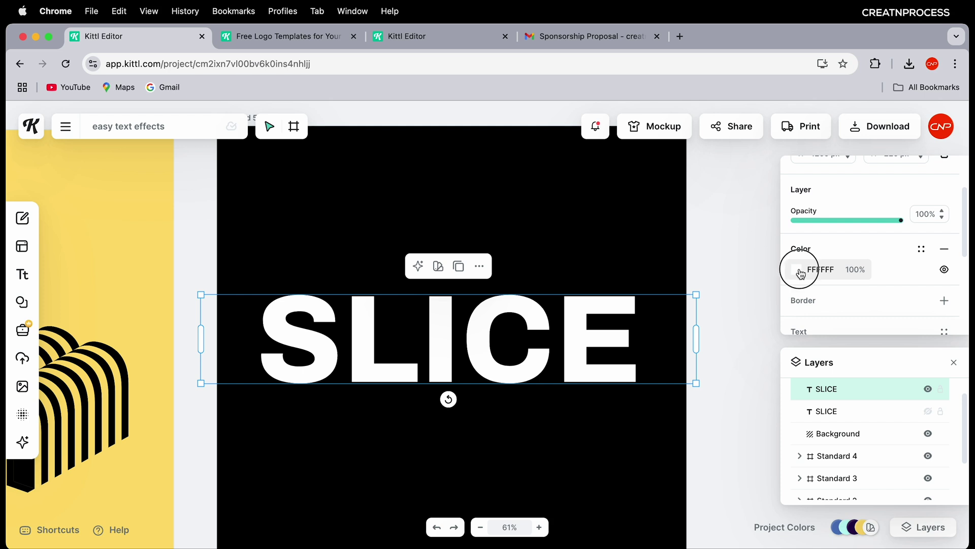
pyautogui.click(798, 270)
pyautogui.click(664, 251)
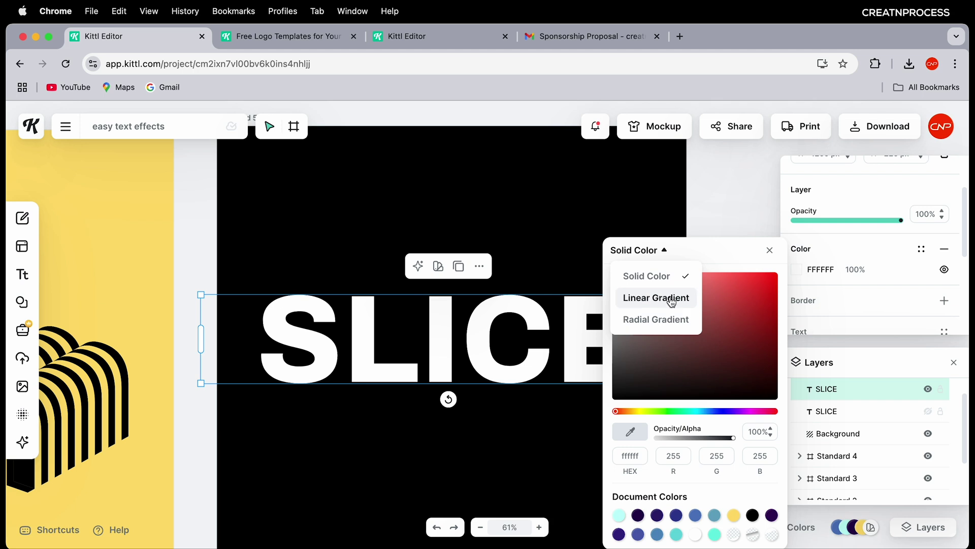
pyautogui.click(671, 298)
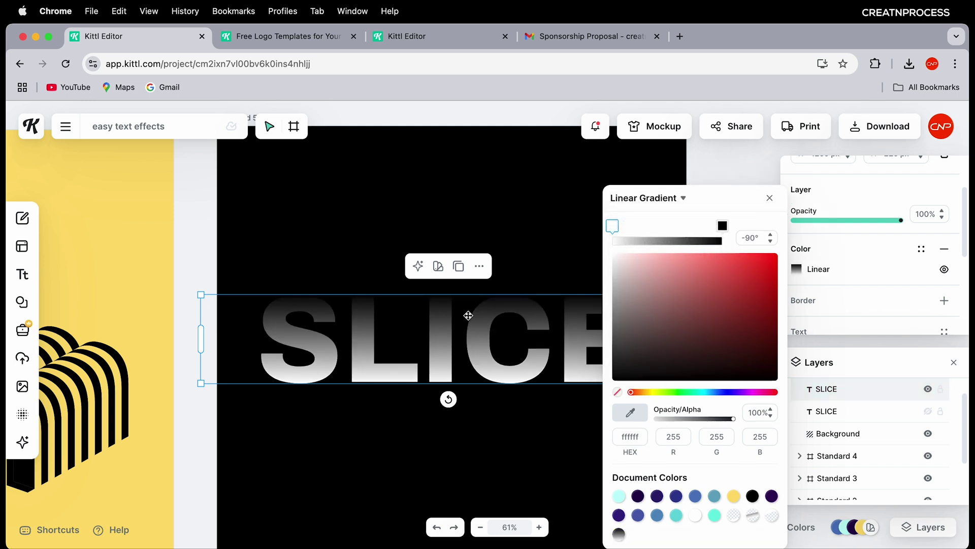
pyautogui.moveTo(613, 226); pyautogui.dragTo(664, 230)
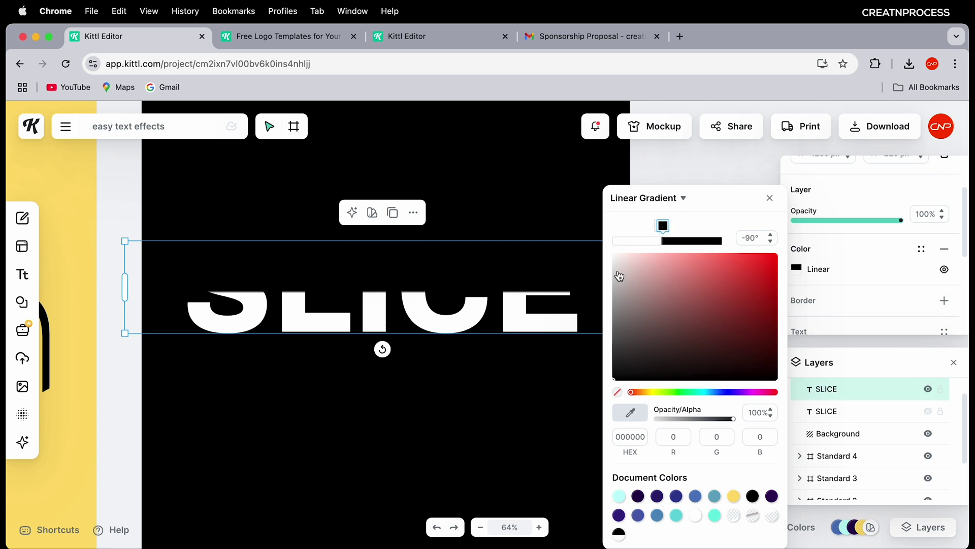
pyautogui.moveTo(664, 225)
pyautogui.mouseDown()
pyautogui.moveTo(677, 227)
pyautogui.moveTo(638, 228)
pyautogui.moveTo(654, 227)
pyautogui.mouseUp()
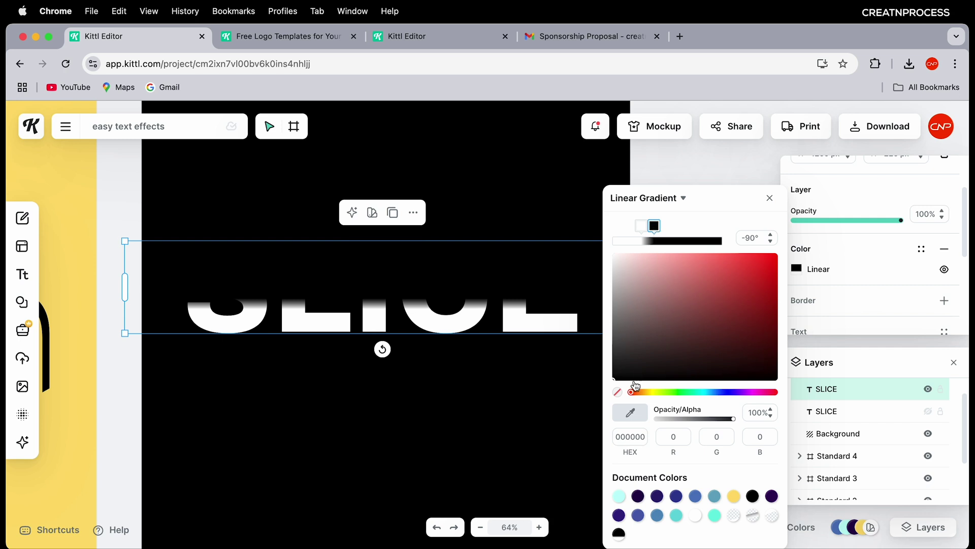
pyautogui.click(618, 392)
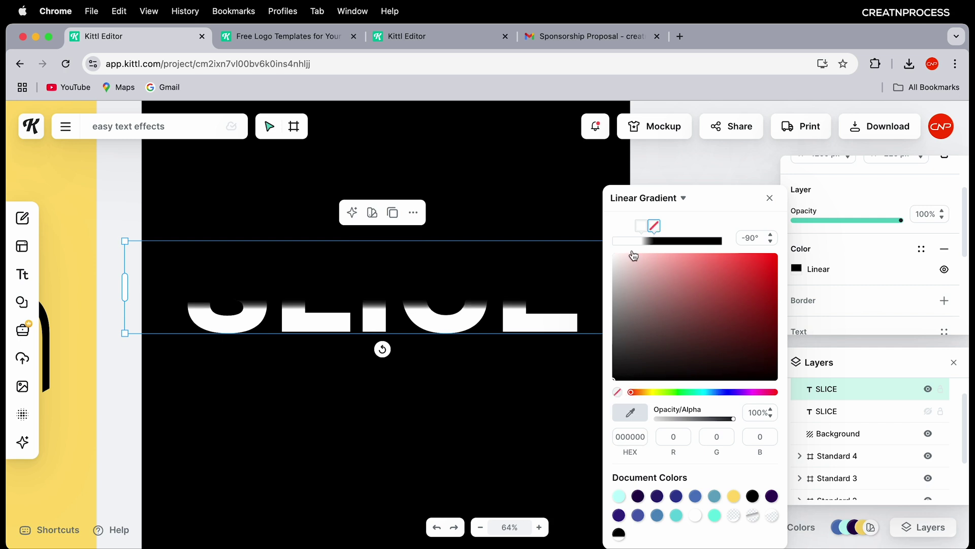
pyautogui.moveTo(654, 230); pyautogui.dragTo(643, 234)
# Step: Set the lower slice's gradient angle to -77° so its cut edge slants
pyautogui.click(756, 238)
pyautogui.press('Down')
pyautogui.press('Down')
pyautogui.press('Down')
pyautogui.press('Down')
pyautogui.press('Up')
pyautogui.press('Up')
pyautogui.press('Up')
pyautogui.press('Up')
pyautogui.press('Up')
pyautogui.press('Up')
pyautogui.press('Up')
pyautogui.press('Up')
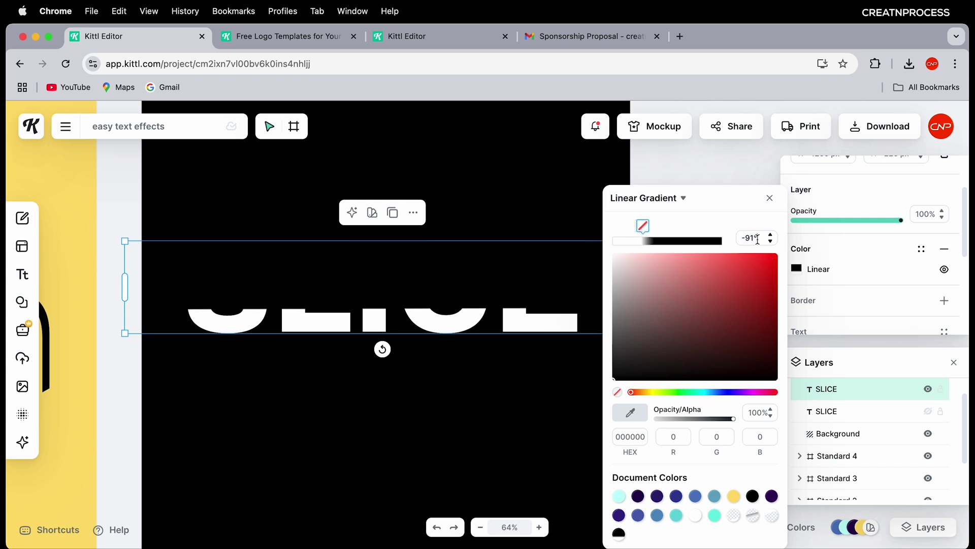
pyautogui.press('Up')
pyautogui.press('Up')
pyautogui.press('Up')
pyautogui.press('Up')
pyautogui.press('Up')
pyautogui.press('Up')
pyautogui.press('Up')
pyautogui.press('Up')
pyautogui.press('Up')
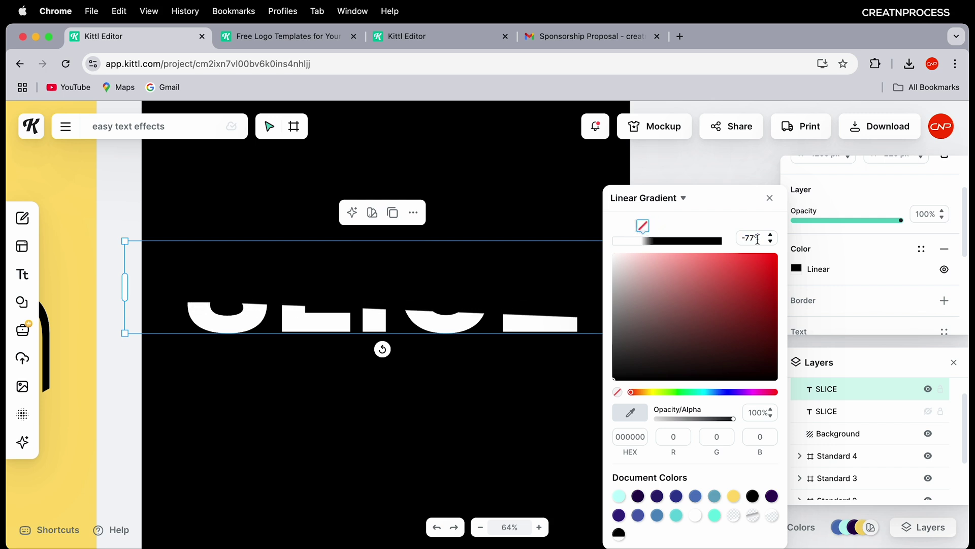
# Step: Show the hidden white SLICE text again, duplicate it in place and hide the lowest copy
pyautogui.click(927, 411)
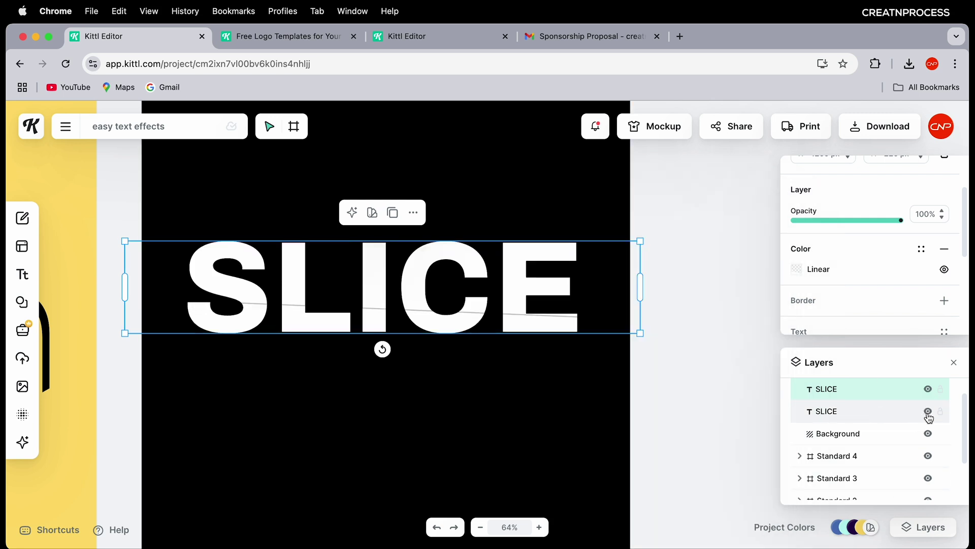
pyautogui.click(908, 417)
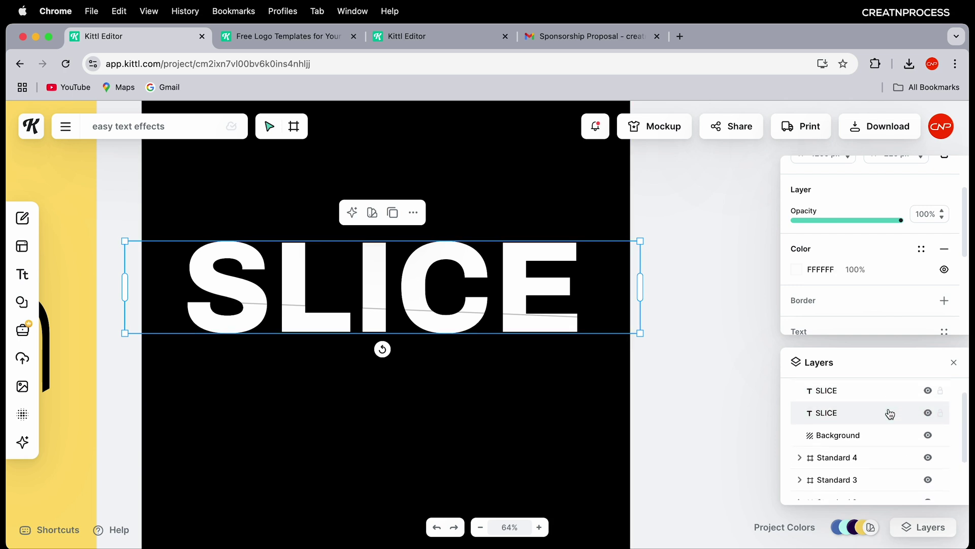
pyautogui.scroll(1, 889, 419)
pyautogui.press('super+v')
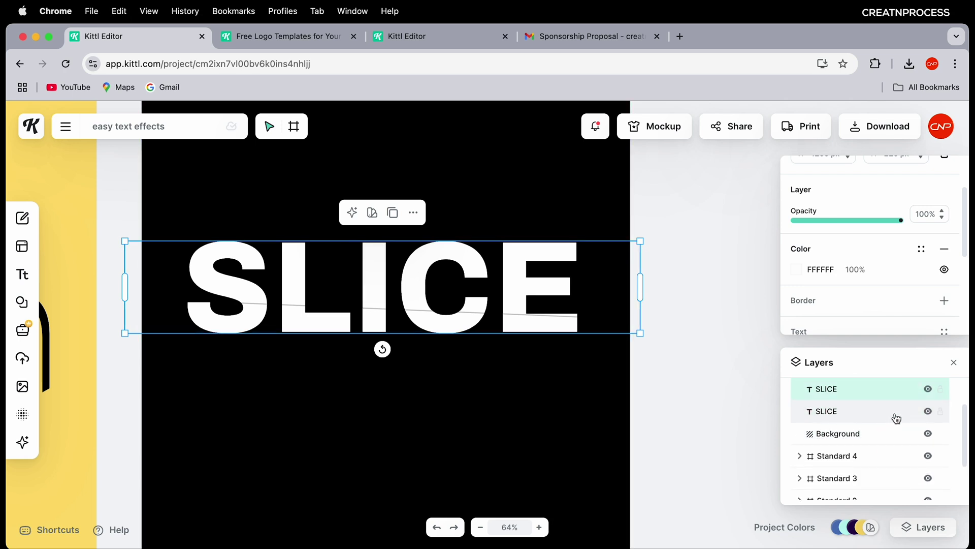
pyautogui.click(928, 411)
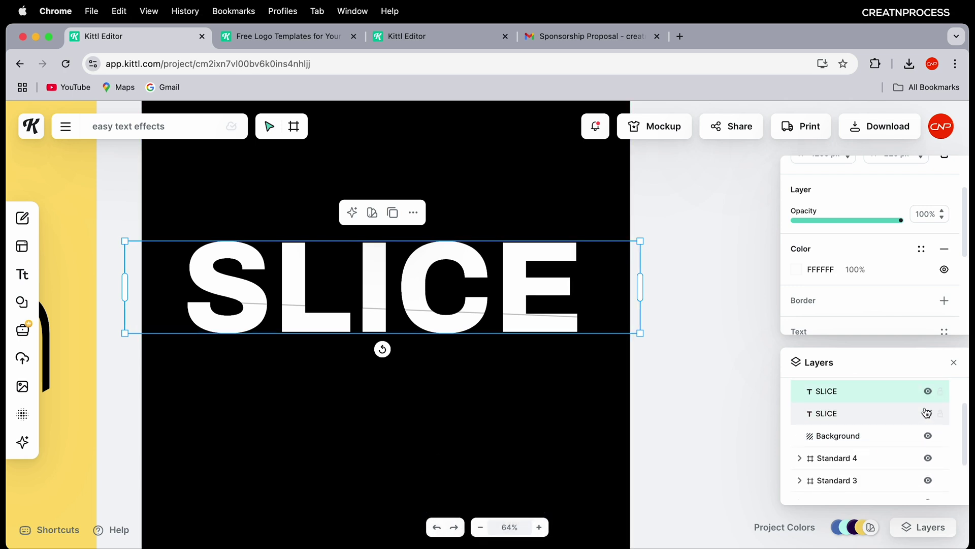
# Step: Apply a white-to-black linear gradient to the middle SLICE copy, with both stops meeting in a hard edge near the letter tops
pyautogui.click(905, 398)
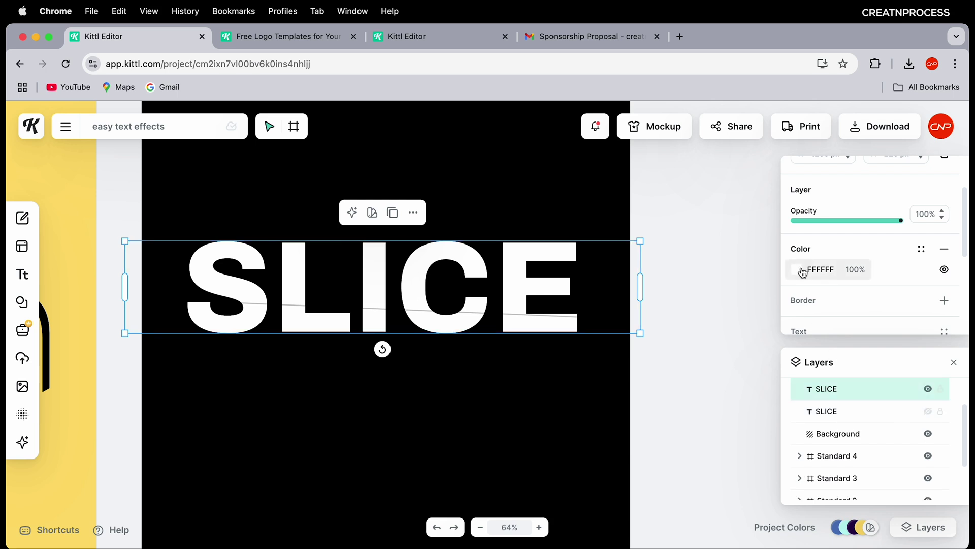
pyautogui.click(803, 271)
pyautogui.click(661, 233)
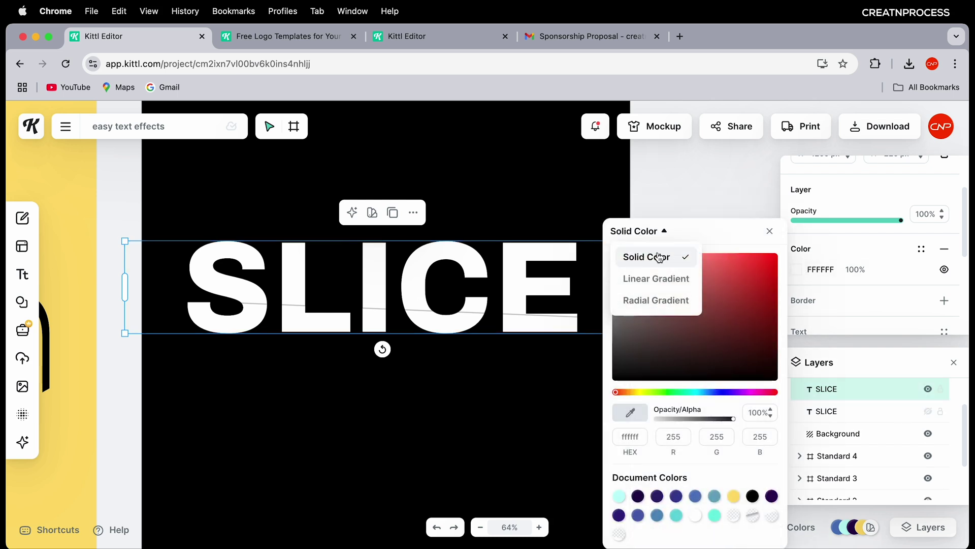
pyautogui.click(660, 279)
pyautogui.moveTo(617, 226); pyautogui.dragTo(690, 227)
pyautogui.moveTo(723, 226); pyautogui.dragTo(692, 226)
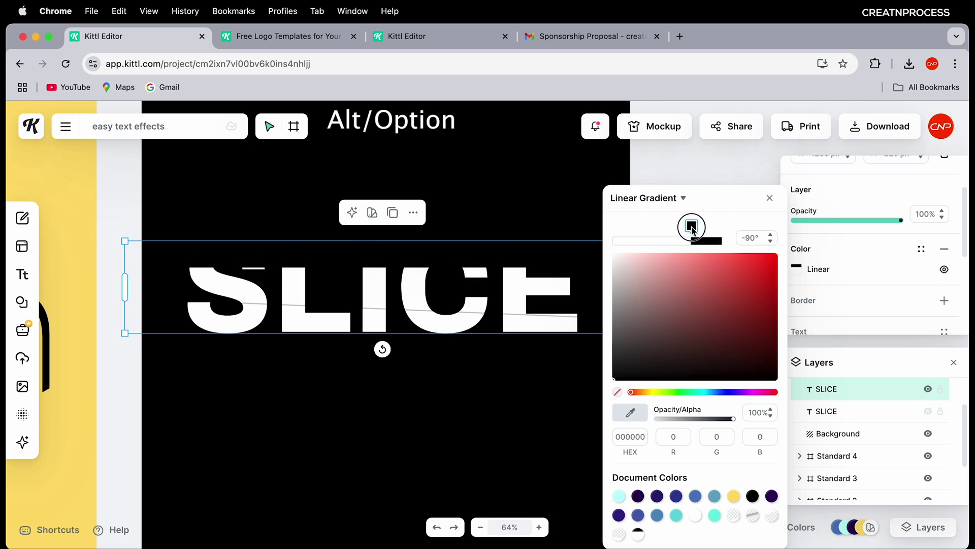
# Step: Add white and transparent stops to the middle copy's gradient and position them so white fills only a band across the letters' middle
pyautogui.click(663, 240)
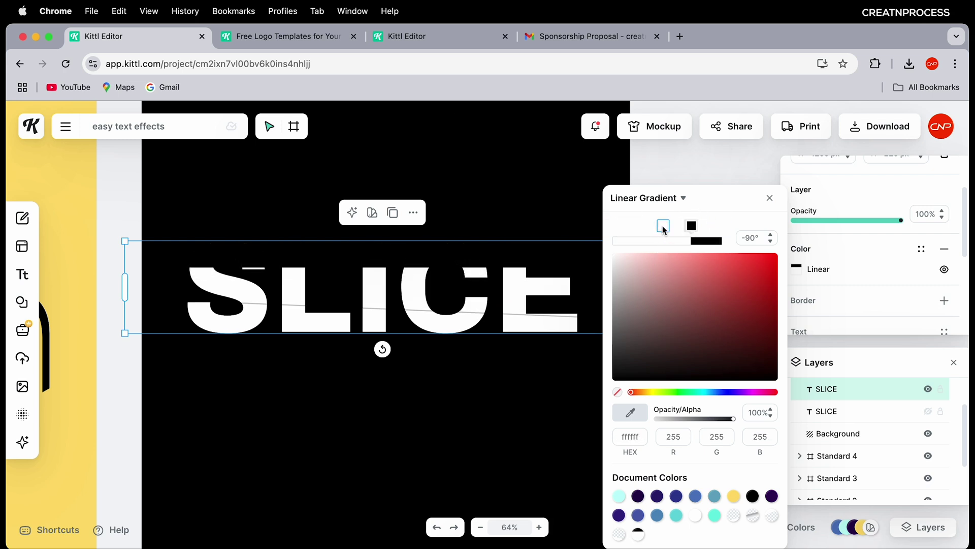
pyautogui.click(647, 241)
pyautogui.click(617, 393)
pyautogui.moveTo(651, 228)
pyautogui.mouseDown()
pyautogui.moveTo(642, 228)
pyautogui.moveTo(651, 227)
pyautogui.mouseUp()
pyautogui.moveTo(642, 228); pyautogui.dragTo(681, 229)
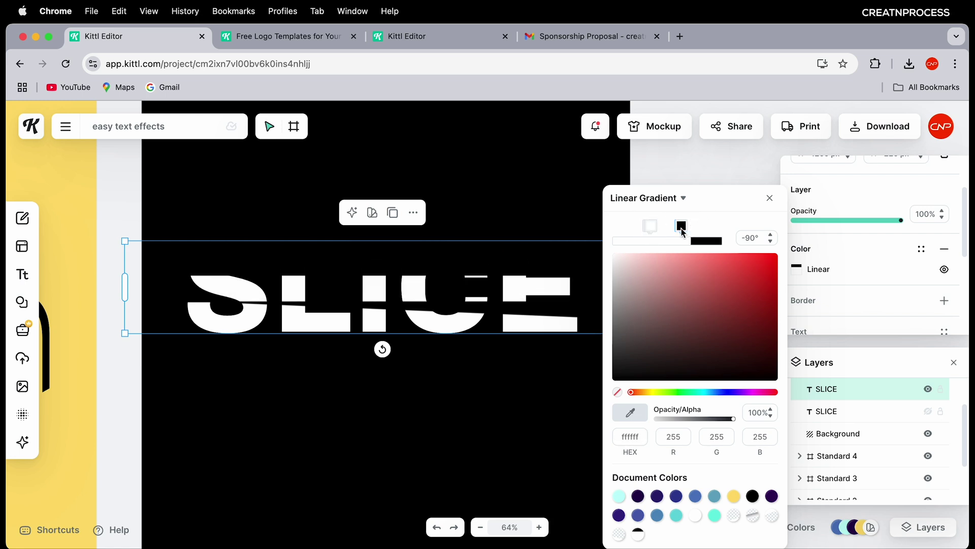
# Step: Tilt the middle band's linear gradient by a few degrees so its edges slope down to the right
pyautogui.click(751, 237)
pyautogui.press('Down')
pyautogui.press('Down')
pyautogui.press('Down')
pyautogui.press('Down')
pyautogui.press('Up')
pyautogui.press('Up')
pyautogui.press('Up')
pyautogui.press('Up')
pyautogui.press('Up')
pyautogui.press('Up')
pyautogui.press('Up')
pyautogui.press('Up')
# Step: Show the lowest SLICE copy and give it a white-to-black linear gradient at an angle of 90°
pyautogui.click(855, 411)
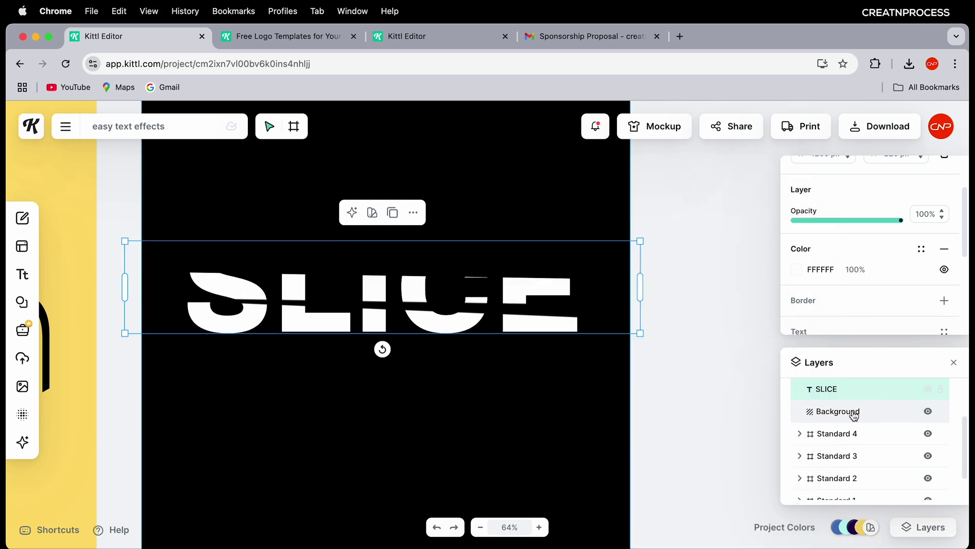
pyautogui.click(929, 390)
pyautogui.click(854, 387)
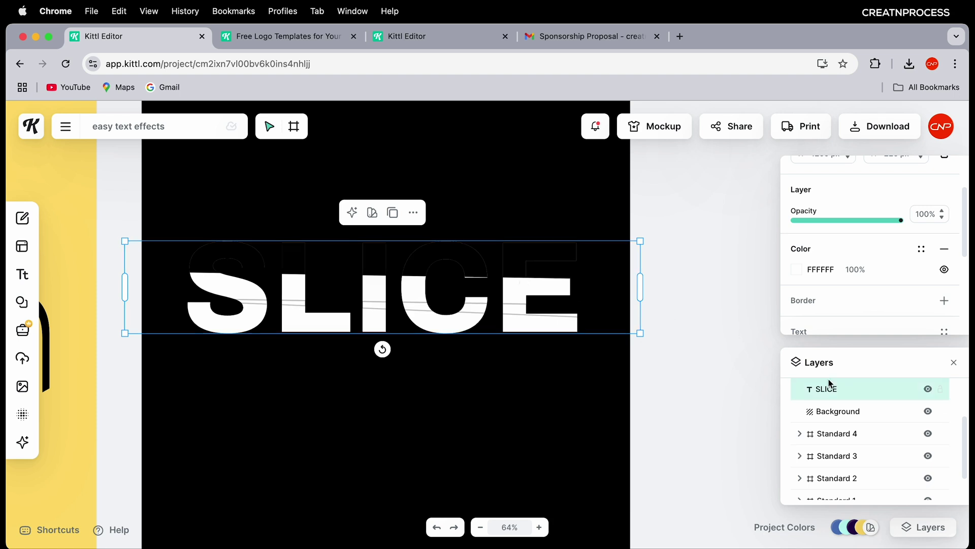
pyautogui.click(796, 269)
pyautogui.click(665, 232)
pyautogui.click(655, 277)
pyautogui.moveTo(611, 235); pyautogui.dragTo(675, 231)
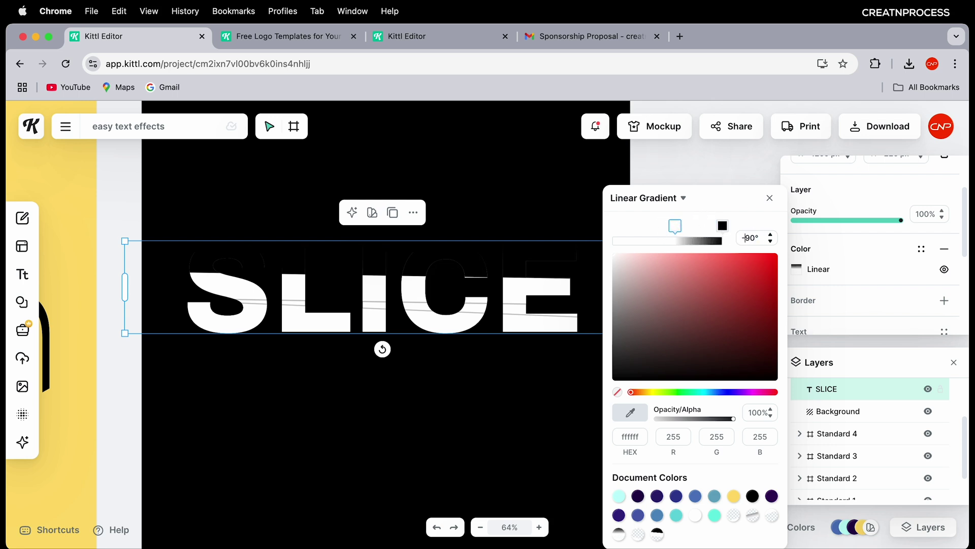
pyautogui.press('Return')
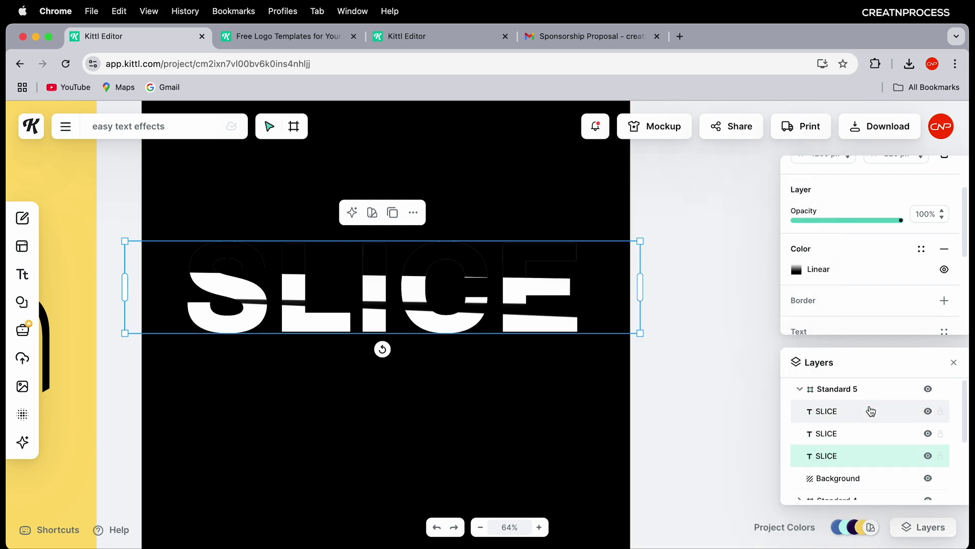
# Step: Bring that SLICE copy to the front and make its black stop transparent, with a hard edge across the upper part of the letters
pyautogui.moveTo(872, 453); pyautogui.dragTo(870, 406)
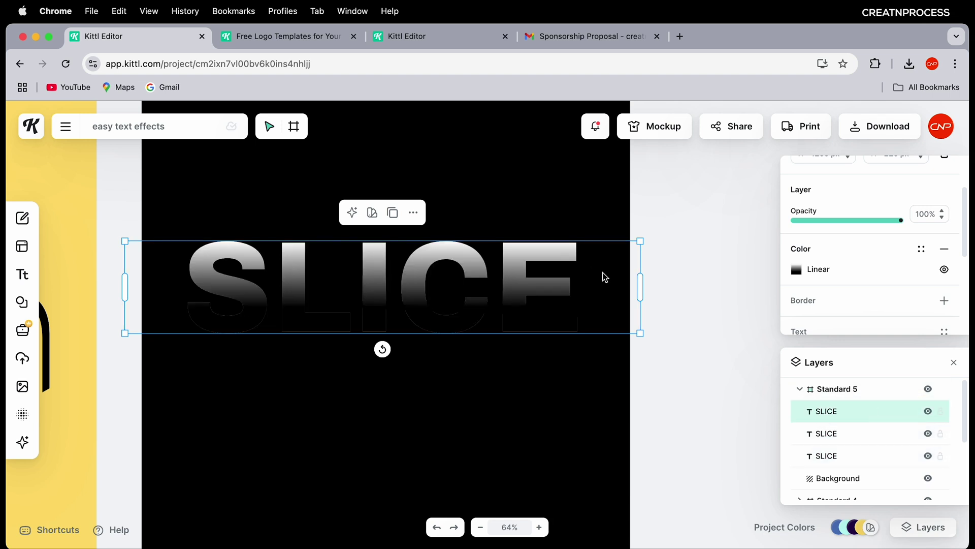
pyautogui.click(816, 274)
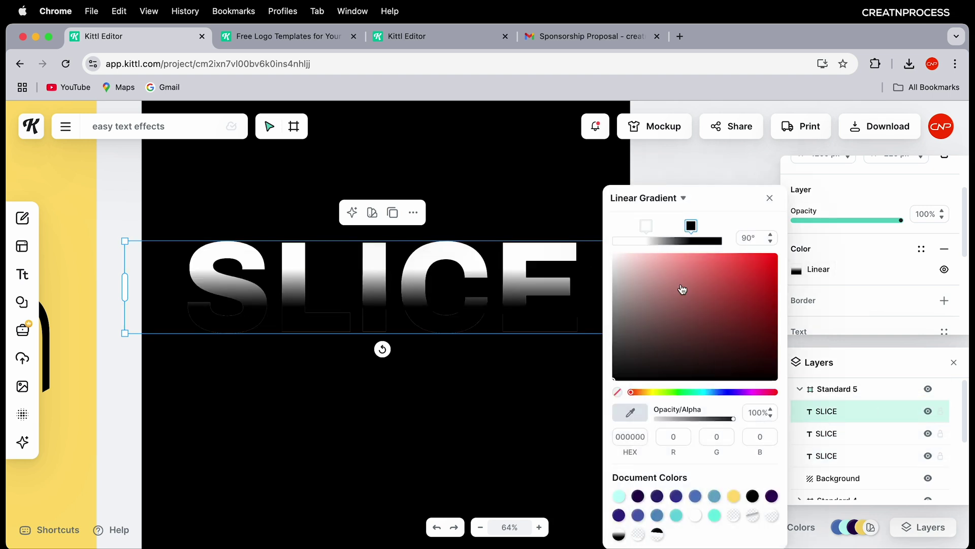
pyautogui.click(618, 393)
pyautogui.moveTo(688, 224); pyautogui.dragTo(641, 228)
pyautogui.click(644, 227)
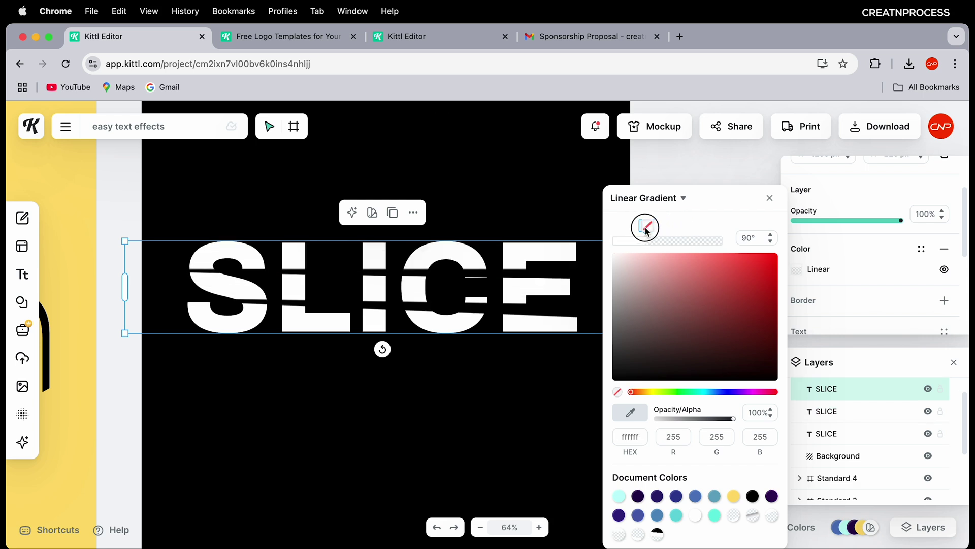
# Step: Set the front SLICE copy's gradient angle to 95° and move its transparent stop slightly toward the white one
pyautogui.press('Up')
pyautogui.press('Up')
pyautogui.press('Up')
pyautogui.press('Up')
pyautogui.press('Up')
pyautogui.press('Up')
pyautogui.press('Up')
pyautogui.press('Down')
pyautogui.press('Down')
pyautogui.press('Down')
pyautogui.press('Down')
pyautogui.press('Down')
pyautogui.press('Down')
pyautogui.press('Down')
pyautogui.press('Down')
pyautogui.press('Down')
pyautogui.press('Down')
pyautogui.press('Down')
pyautogui.press('Down')
pyautogui.press('Down')
pyautogui.press('Down')
pyautogui.moveTo(648, 226); pyautogui.dragTo(642, 228)
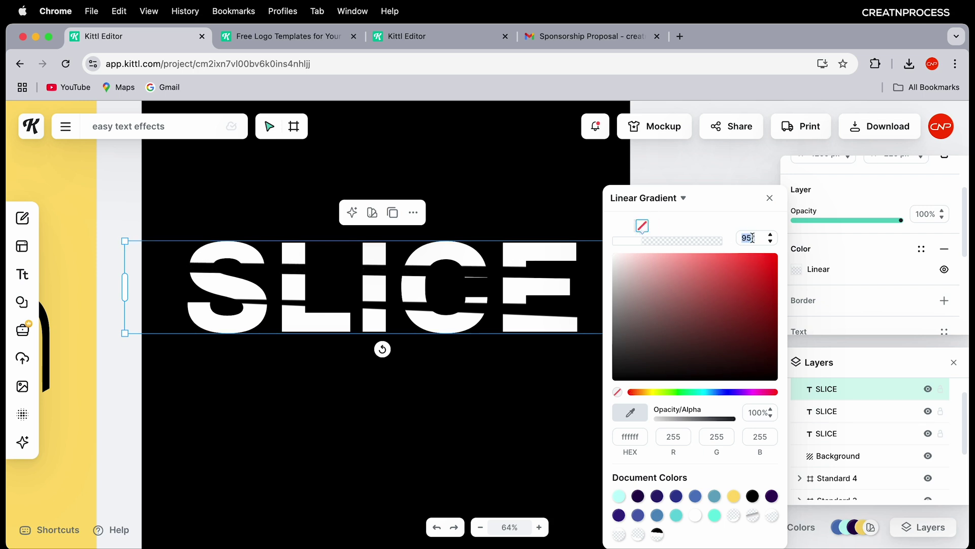
# Step: Select the bottom slice's SLICE copy and move its white gradient stop away from the transparent stop
pyautogui.click(421, 292)
pyautogui.press('super+d')
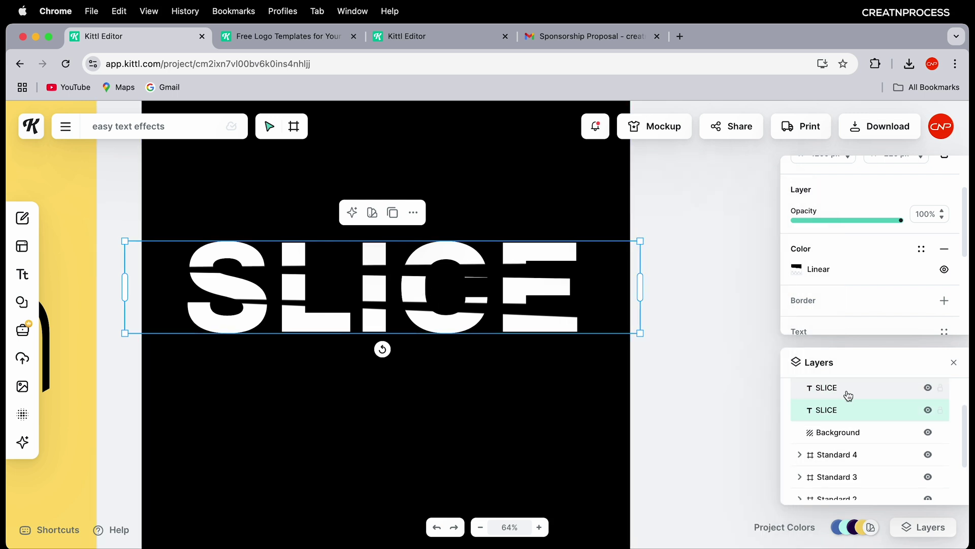
pyautogui.click(797, 269)
pyautogui.moveTo(643, 229); pyautogui.dragTo(635, 228)
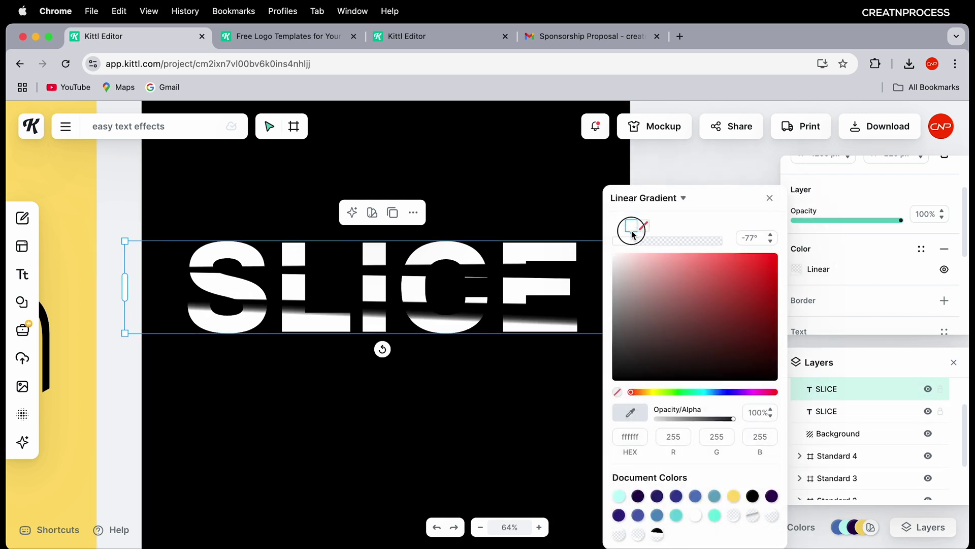
# Step: Shift the bottom and top slices slightly to the right so they sit offset from the middle band
pyautogui.click(496, 364)
pyautogui.moveTo(443, 319); pyautogui.dragTo(454, 321)
pyautogui.moveTo(448, 259); pyautogui.dragTo(457, 261)
pyautogui.click(295, 292)
pyautogui.scroll(8, 333, 285)
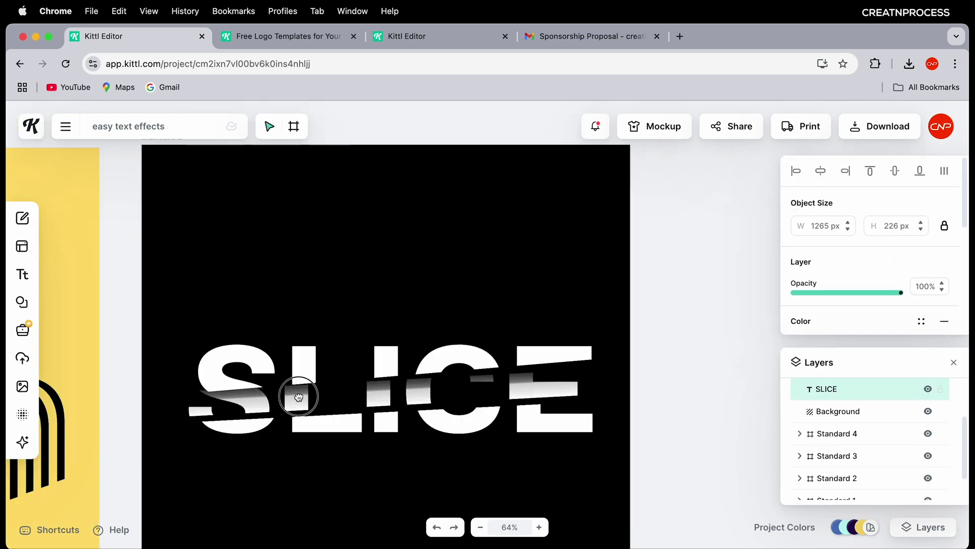
pyautogui.scroll(-1, 294, 377)
pyautogui.press('super+z')
pyautogui.press('super+z')
pyautogui.press('super+z')
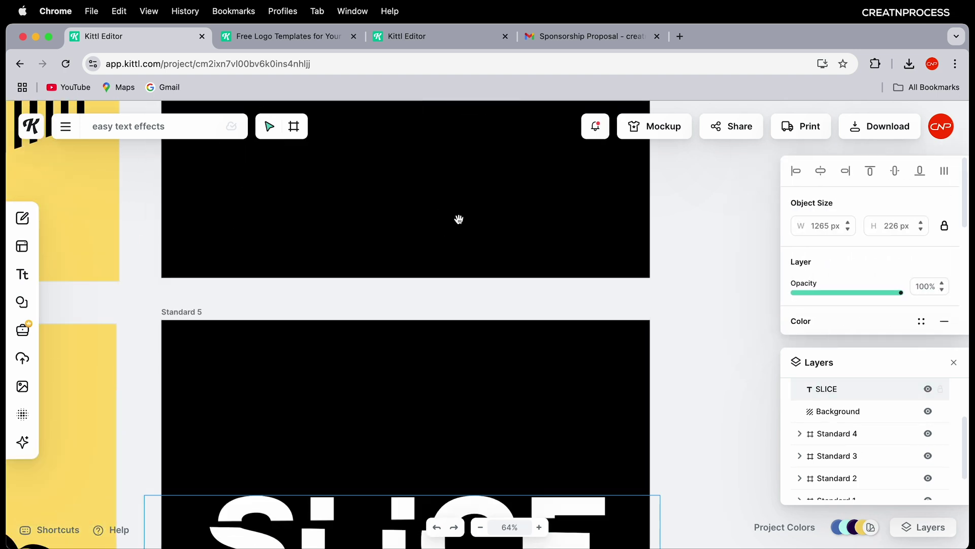
# Step: Select the middle SLICE copy and adjust the stops at the lower end of its white band gradient
pyautogui.click(928, 456)
pyautogui.click(927, 456)
pyautogui.click(883, 461)
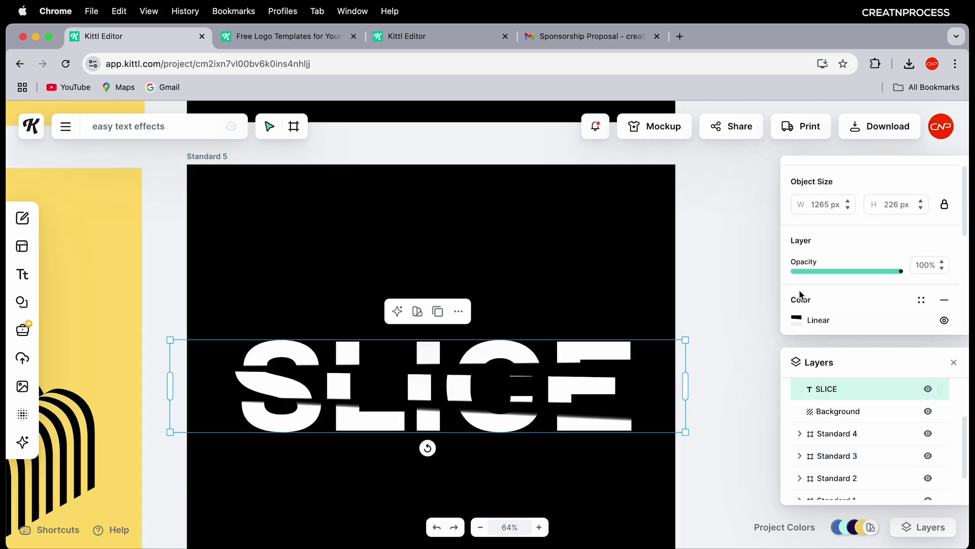
pyautogui.click(797, 319)
pyautogui.moveTo(651, 227); pyautogui.dragTo(688, 233)
pyautogui.click(674, 233)
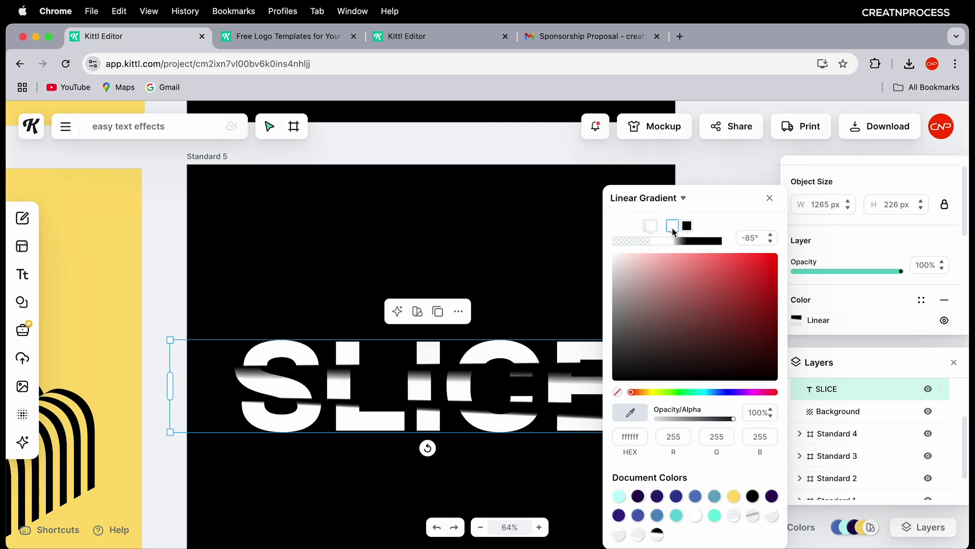
# Step: Align the middle band's lower white stop with the black stop and set its upper white stop's opacity to 23%
pyautogui.moveTo(689, 417)
pyautogui.mouseDown()
pyautogui.moveTo(713, 418)
pyautogui.moveTo(701, 424)
pyautogui.mouseUp()
pyautogui.click(687, 226)
pyautogui.moveTo(673, 225); pyautogui.dragTo(686, 225)
pyautogui.moveTo(701, 419); pyautogui.dragTo(673, 426)
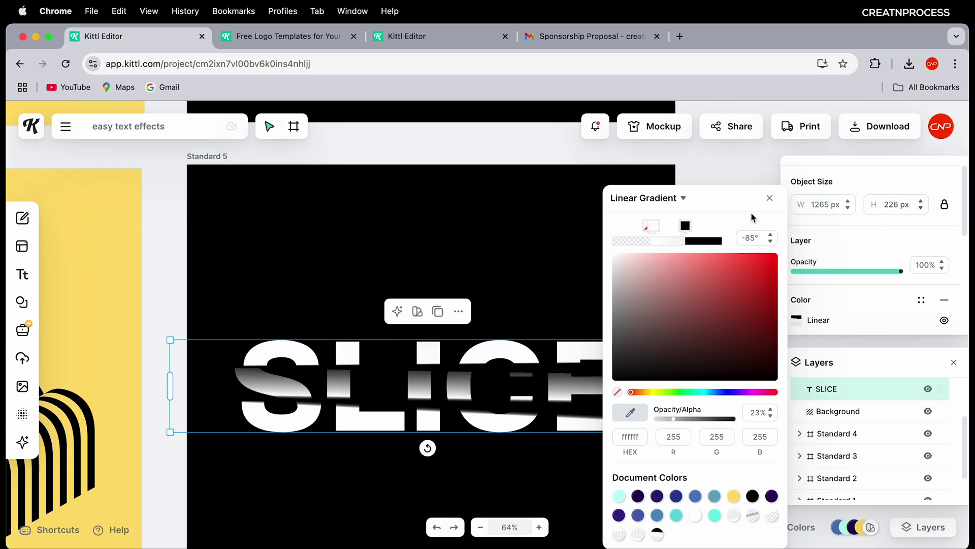
pyautogui.click(770, 198)
# Step: Examine the rebuilt SLICE effect on Standard 5 alongside the original and the BOLD and 2am artboards
pyautogui.scroll(5, 574, 362)
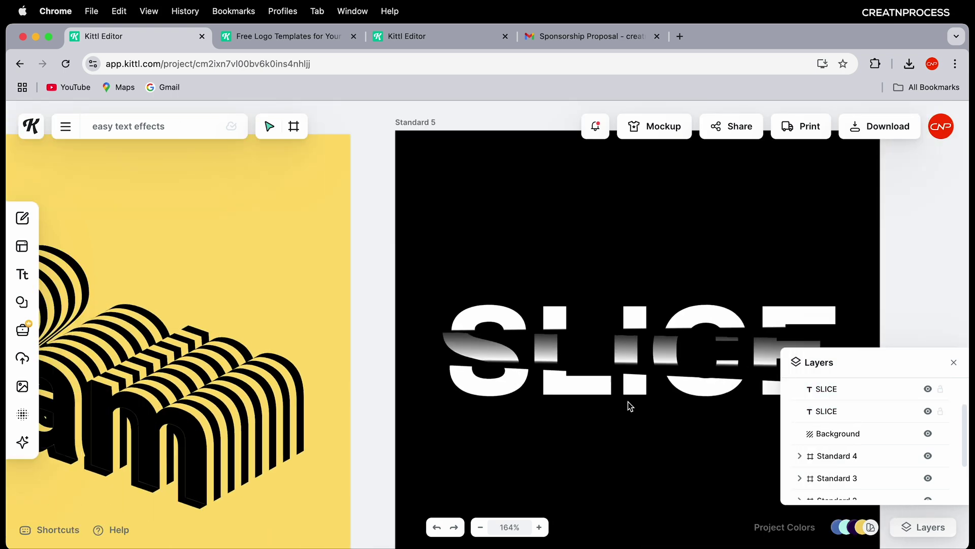
pyautogui.scroll(-10, 630, 404)
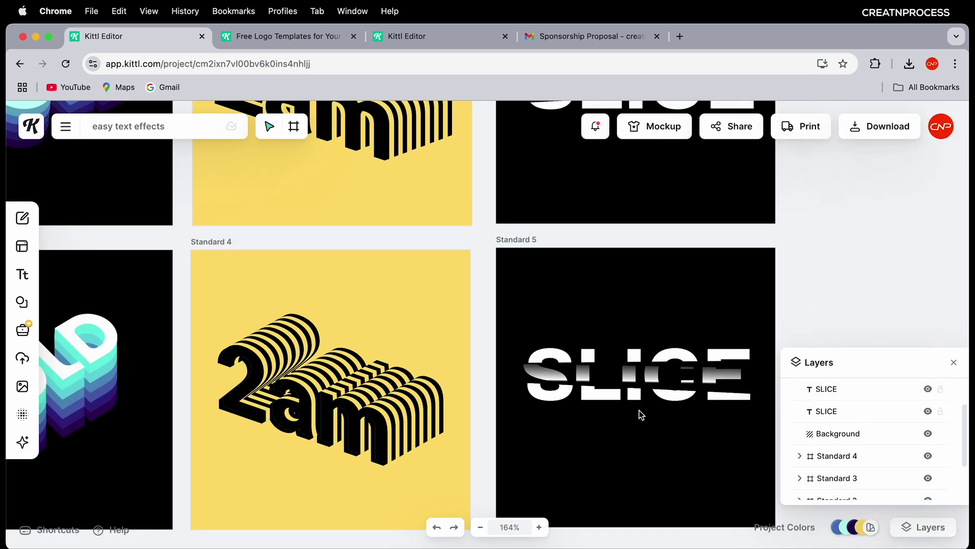
pyautogui.click(640, 401)
pyautogui.moveTo(630, 387); pyautogui.dragTo(669, 368)
pyautogui.scroll(3, 646, 371)
pyautogui.scroll(-6, 653, 388)
pyautogui.scroll(2, 438, 309)
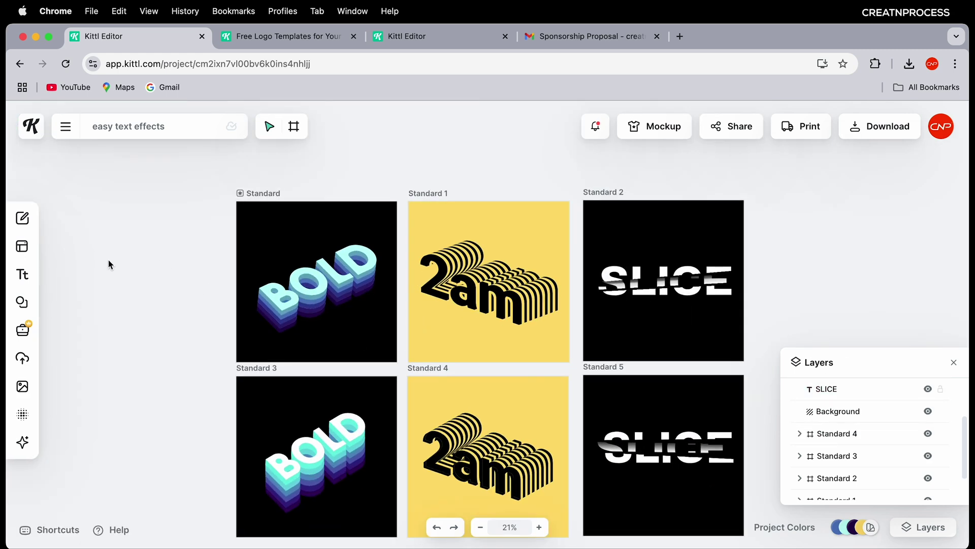
pyautogui.moveTo(173, 279); pyautogui.dragTo(100, 208)
pyautogui.moveTo(255, 247); pyautogui.dragTo(242, 294)
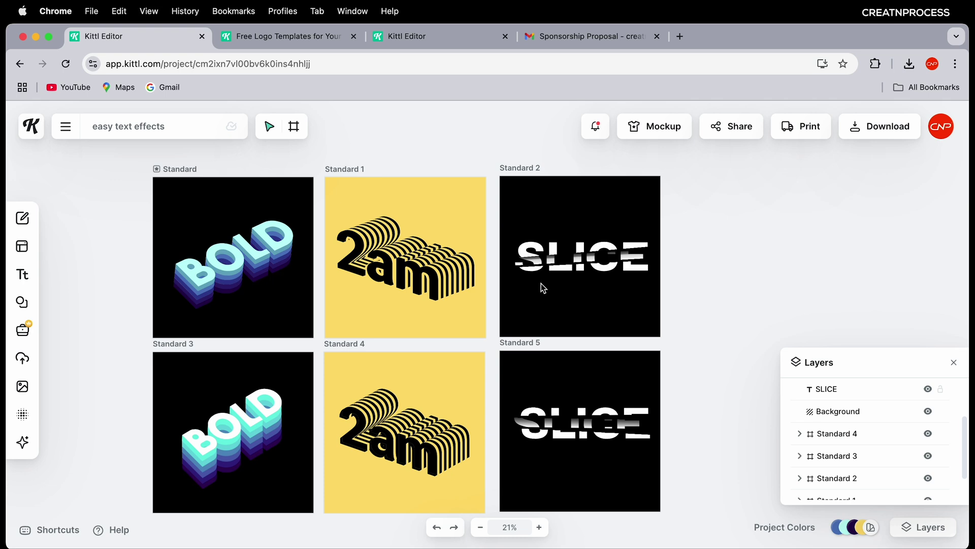
pyautogui.scroll(2, 316, 264)
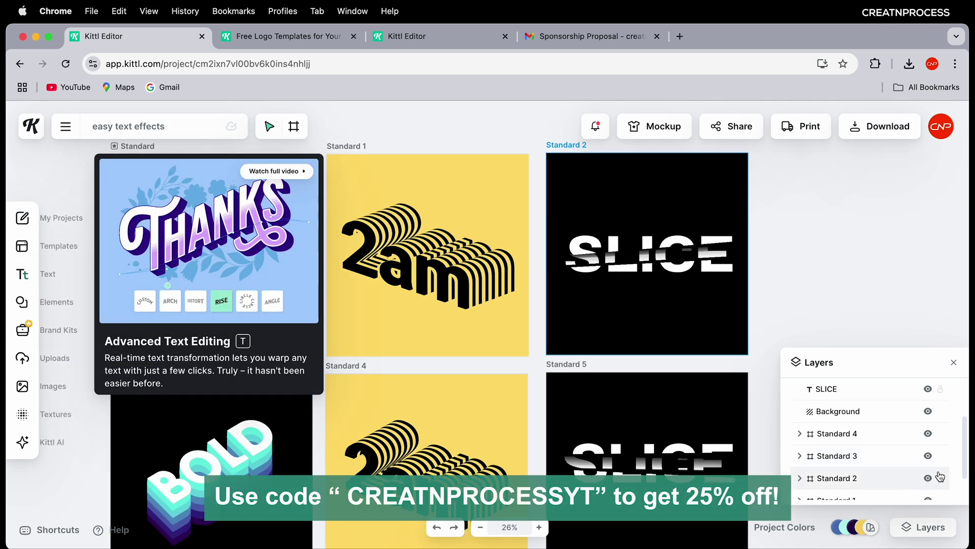
# Step: Select the "am" text on Standard 1, hide the layer list and review its colour, font and Angle transformation settings
pyautogui.click(480, 265)
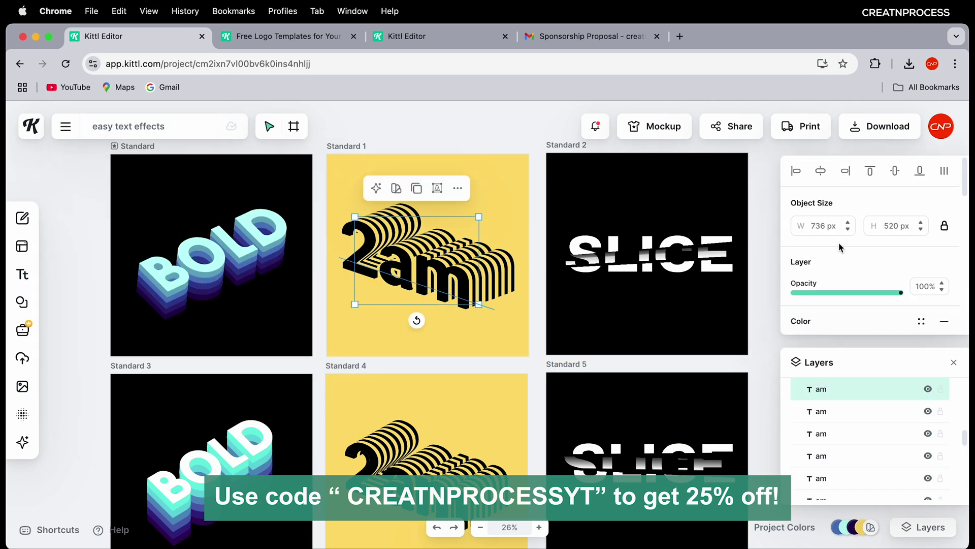
pyautogui.click(954, 362)
pyautogui.scroll(-5, 898, 399)
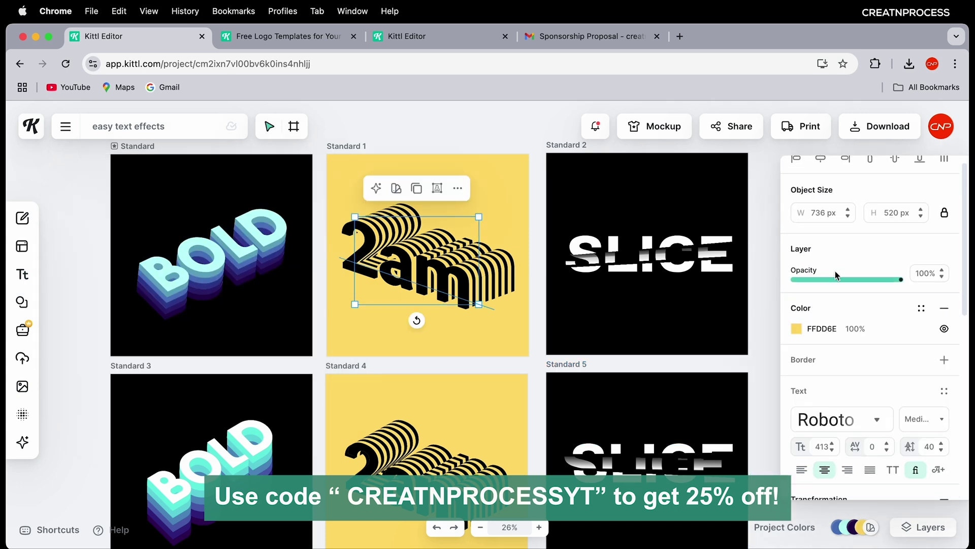
pyautogui.click(858, 245)
pyautogui.click(882, 236)
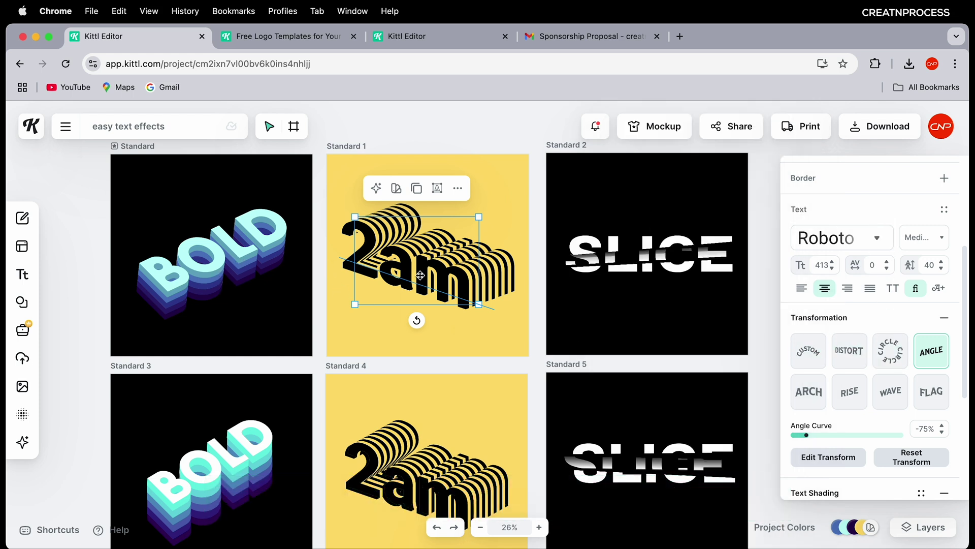
# Step: Preview ready-made colour palettes such as Ocean Blue on the Standard 4 2am text without applying one
pyautogui.scroll(-5, 800, 380)
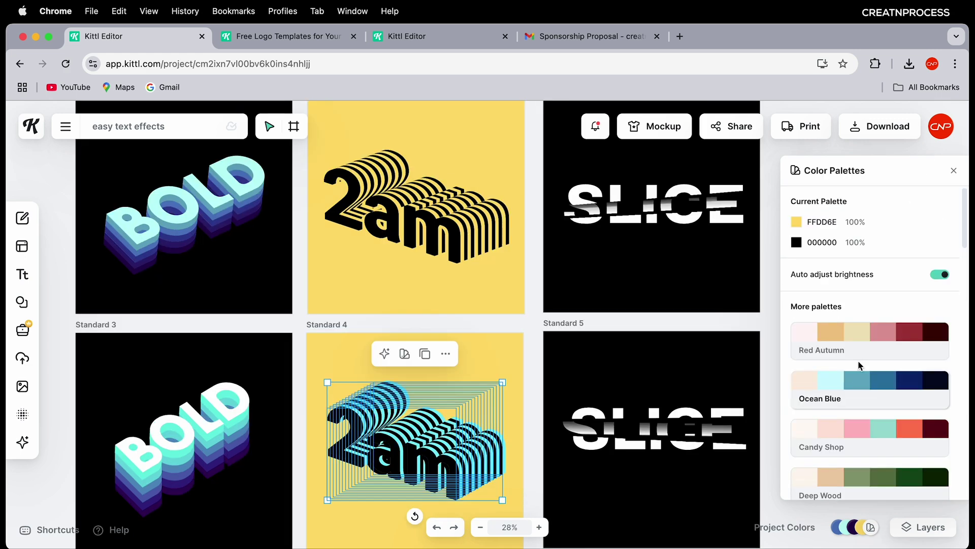
pyautogui.scroll(-1, 861, 384)
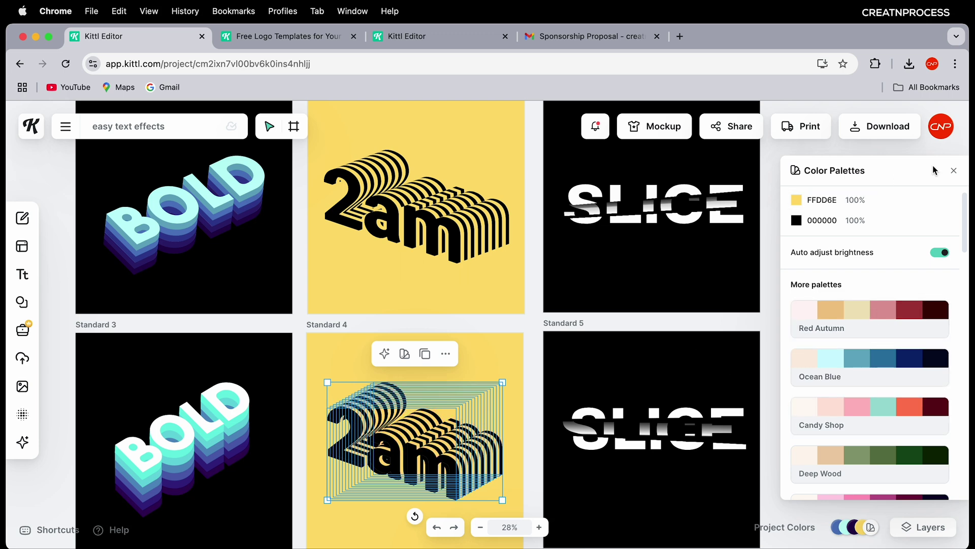
pyautogui.click(952, 174)
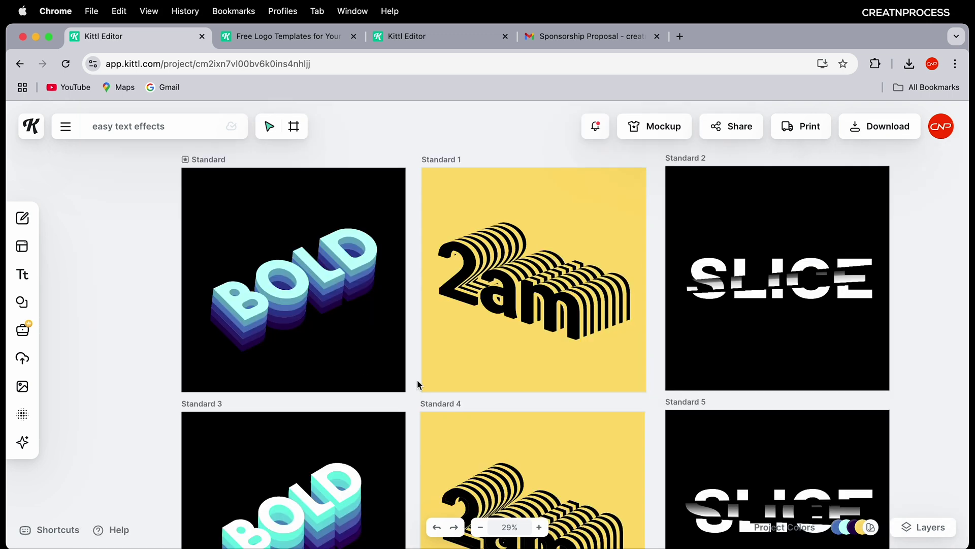
# Step: Select the Standard artboard with the light-blue BOLD text and open it as a mockup
pyautogui.scroll(-3, 417, 381)
pyautogui.scroll(5, 416, 379)
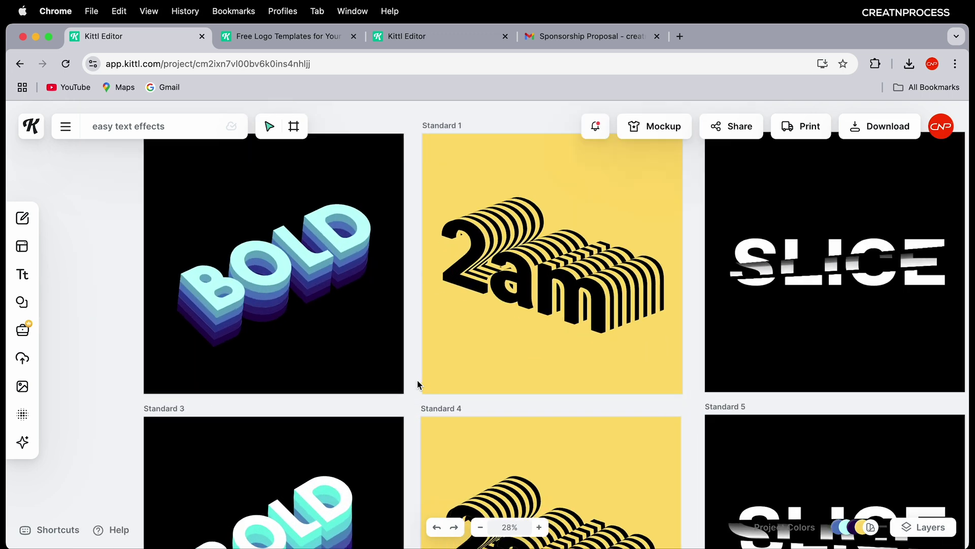
pyautogui.scroll(2, 401, 305)
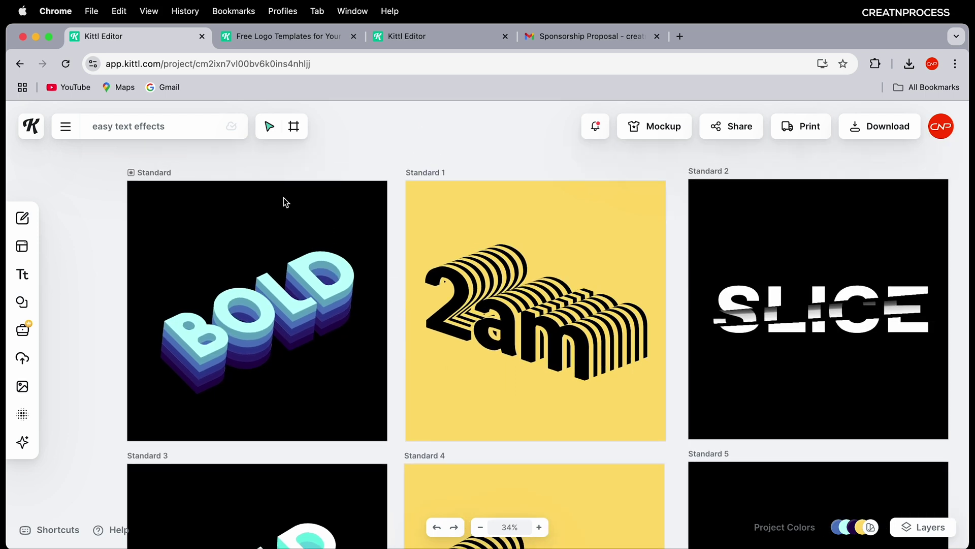
pyautogui.click(161, 174)
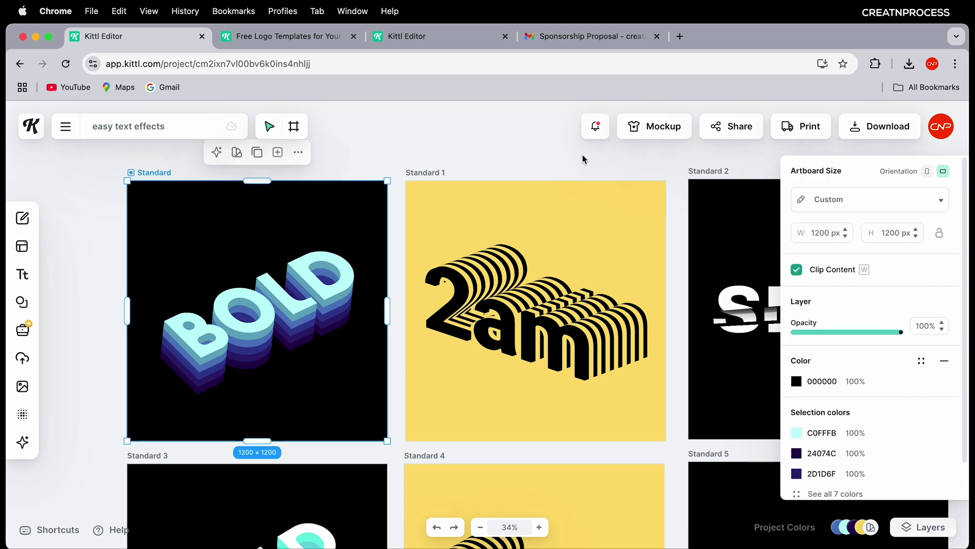
pyautogui.click(651, 127)
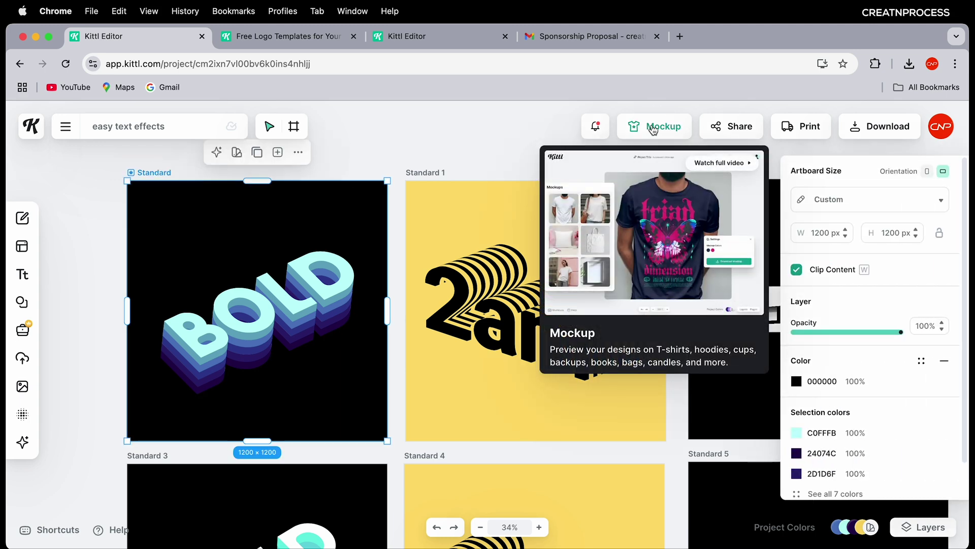
# Step: Browse the mockup categories and enlarge and reposition the BOLD design on the book mockup
pyautogui.scroll(-10, 100, 387)
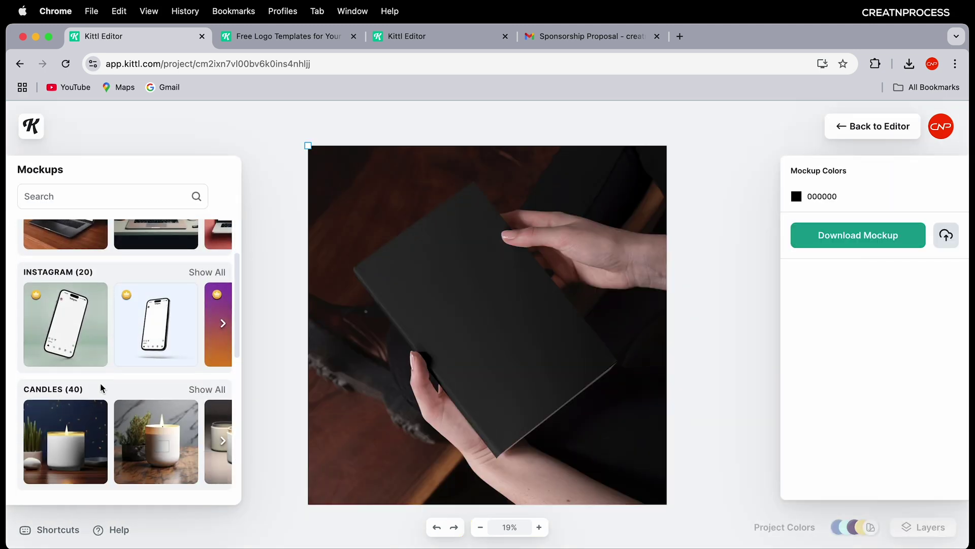
pyautogui.scroll(5, 101, 387)
pyautogui.click(526, 338)
pyautogui.moveTo(539, 356); pyautogui.dragTo(663, 430)
pyautogui.moveTo(559, 329); pyautogui.dragTo(498, 317)
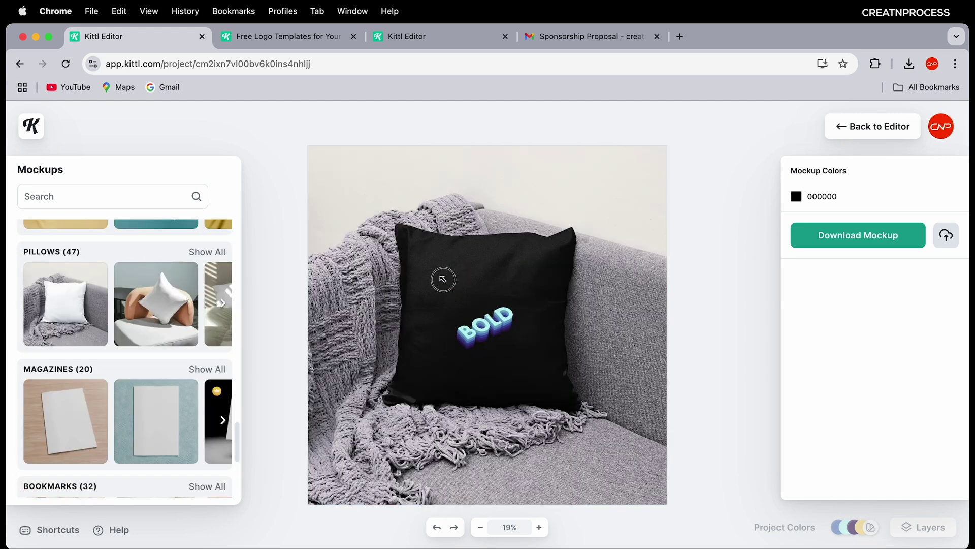
# Step: Enlarge the BOLD design on the black pillow mockup, centre it on the cushion and return to the editor
pyautogui.moveTo(442, 279); pyautogui.dragTo(395, 191)
pyautogui.moveTo(457, 285); pyautogui.dragTo(481, 305)
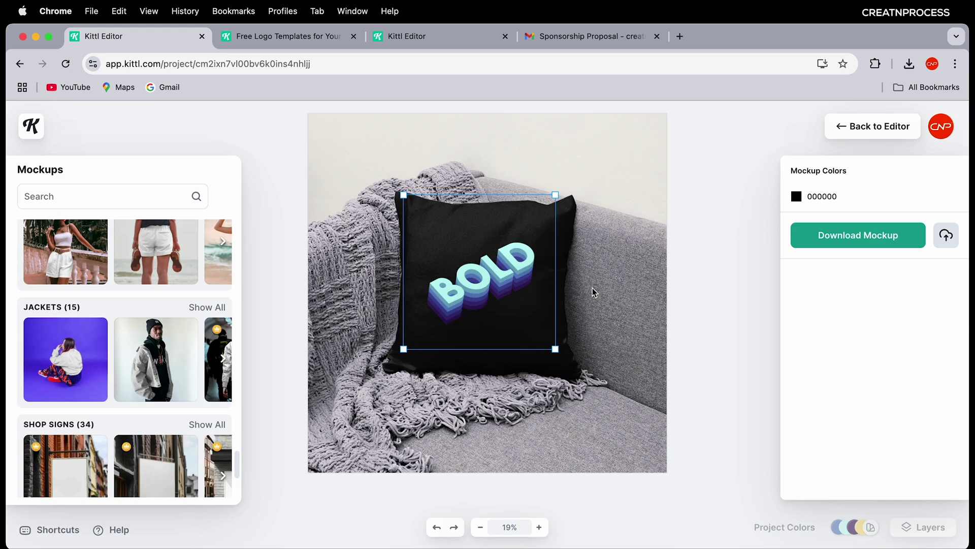
pyautogui.click(841, 134)
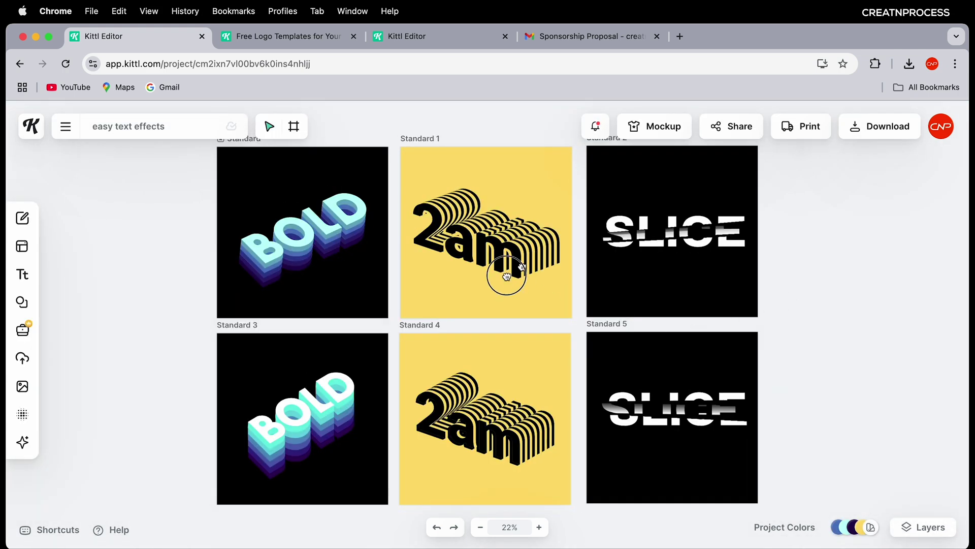
# Step: Open the Standard 1 artboard with the 2am text as a mockup and apply the light-blue Instagram phone mockup
pyautogui.moveTo(515, 269); pyautogui.dragTo(479, 293)
pyautogui.click(387, 161)
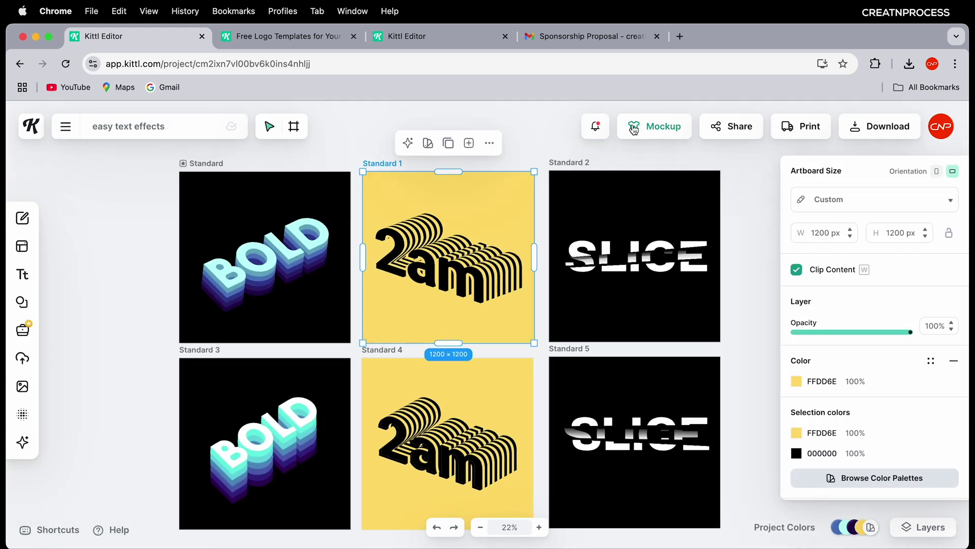
pyautogui.click(650, 131)
pyautogui.scroll(-3, 135, 379)
pyautogui.scroll(3, 153, 410)
pyautogui.click(153, 409)
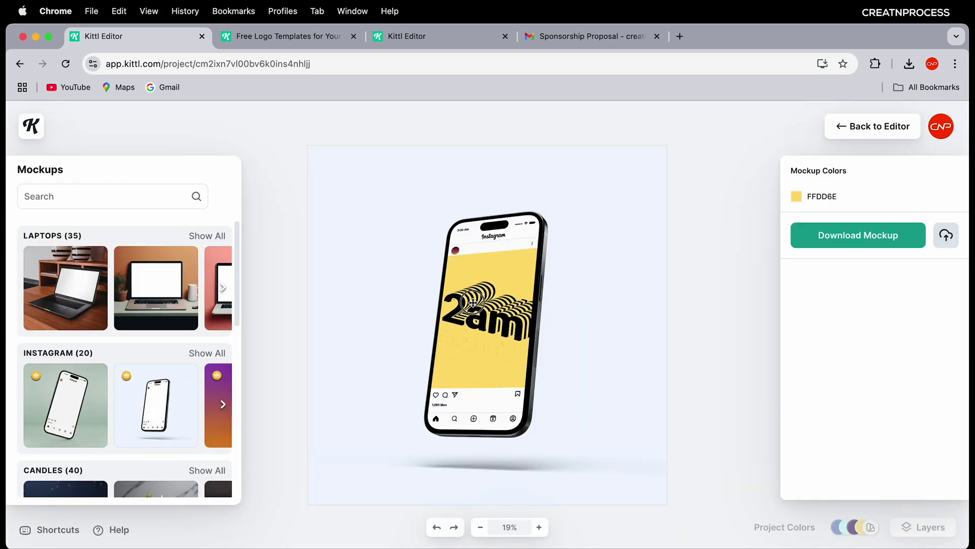
# Step: Move the 2am design onto the clipboard in the flower flatlay mockup, and enlarge and reposition it on the street wall mockup
pyautogui.click(61, 401)
pyautogui.scroll(5, 584, 345)
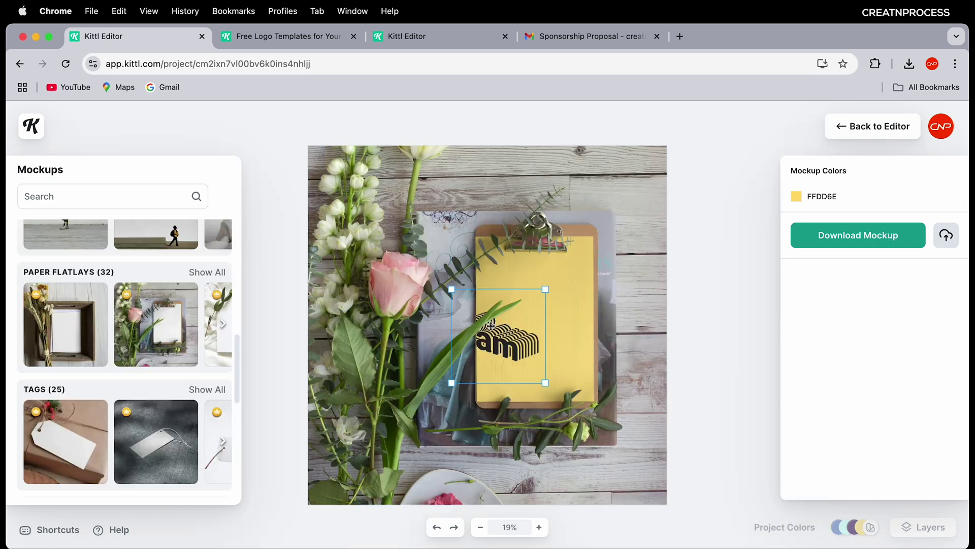
pyautogui.moveTo(529, 329); pyautogui.dragTo(559, 315)
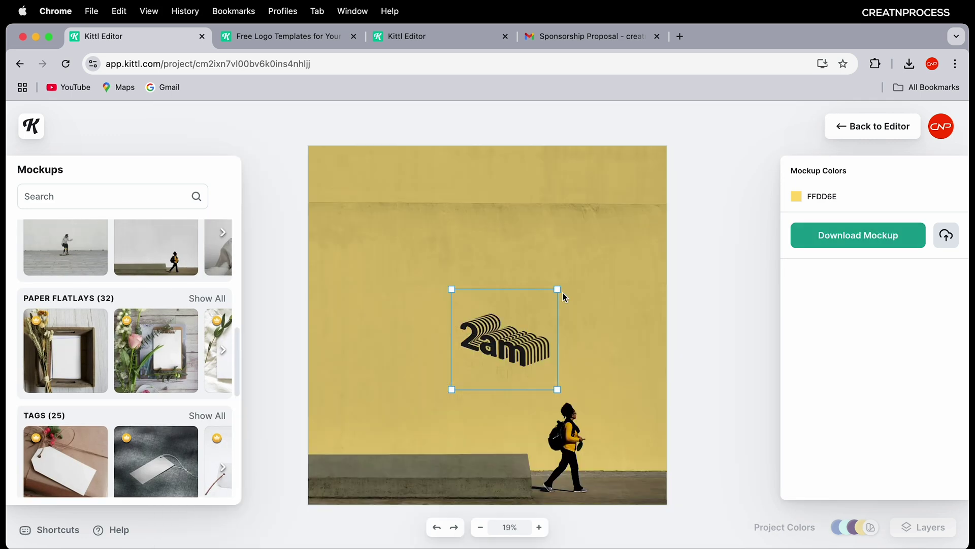
pyautogui.moveTo(559, 288); pyautogui.dragTo(681, 176)
pyautogui.moveTo(589, 293); pyautogui.dragTo(532, 327)
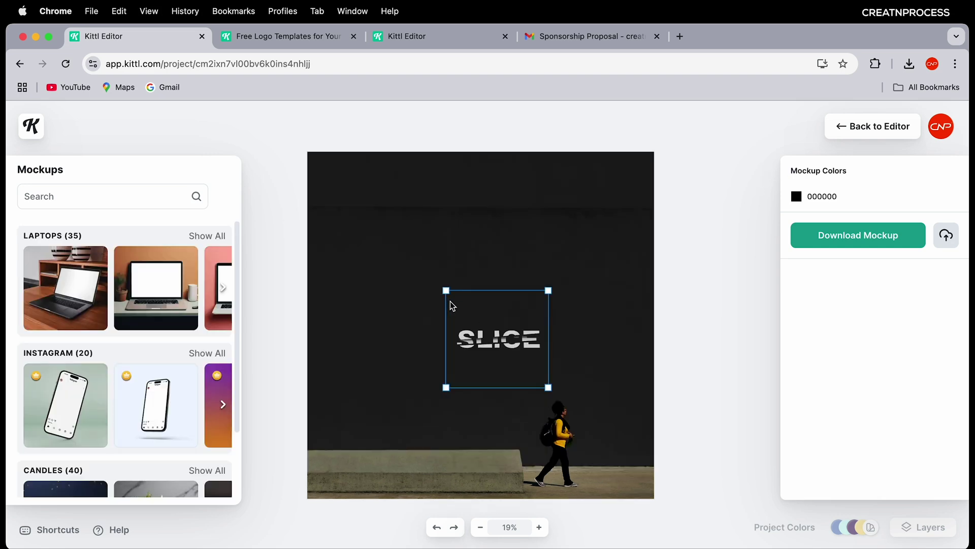
# Step: Try the SLICE design on the fabric tag and sweater mockups, and browse further hoodie and sweater mockups
pyautogui.scroll(2, 694, 369)
pyautogui.scroll(2, 505, 359)
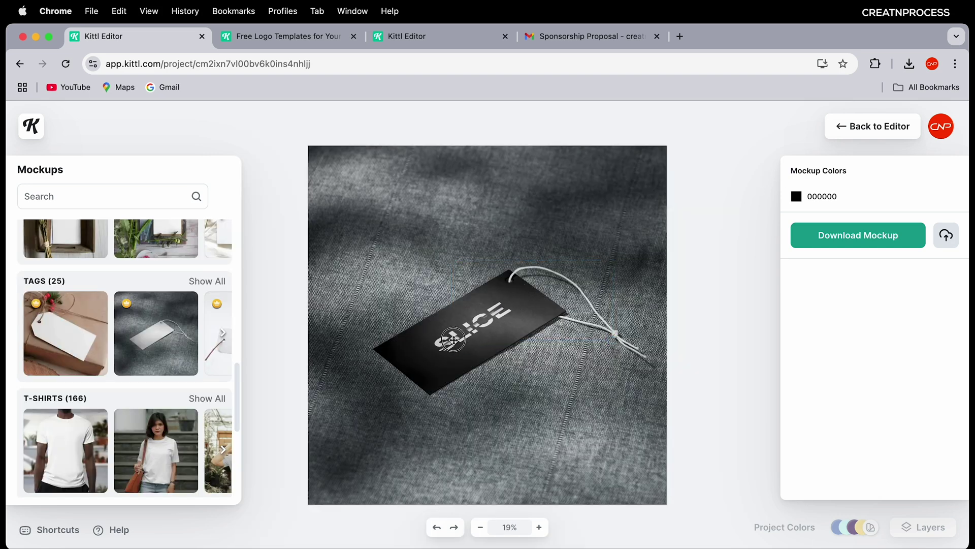
pyautogui.click(453, 340)
pyautogui.scroll(5, 472, 351)
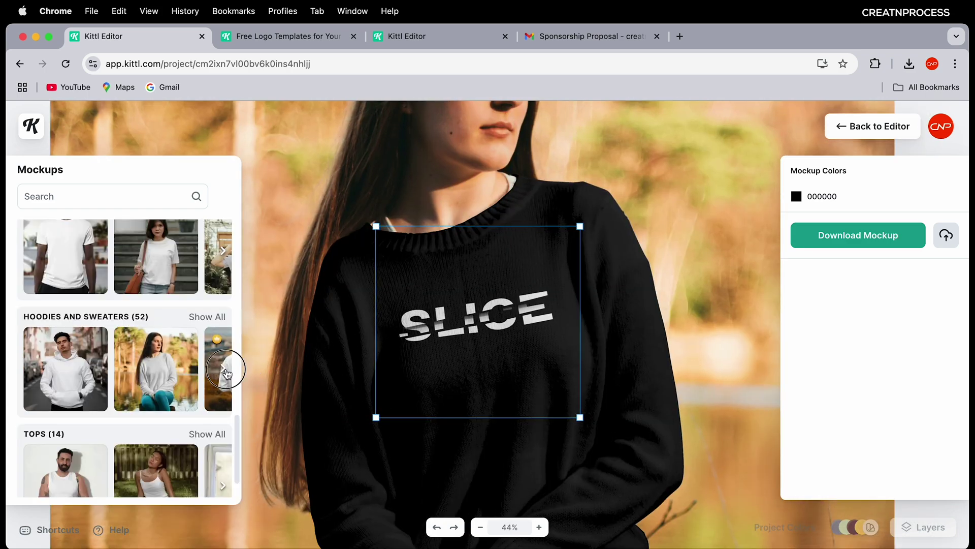
pyautogui.click(223, 370)
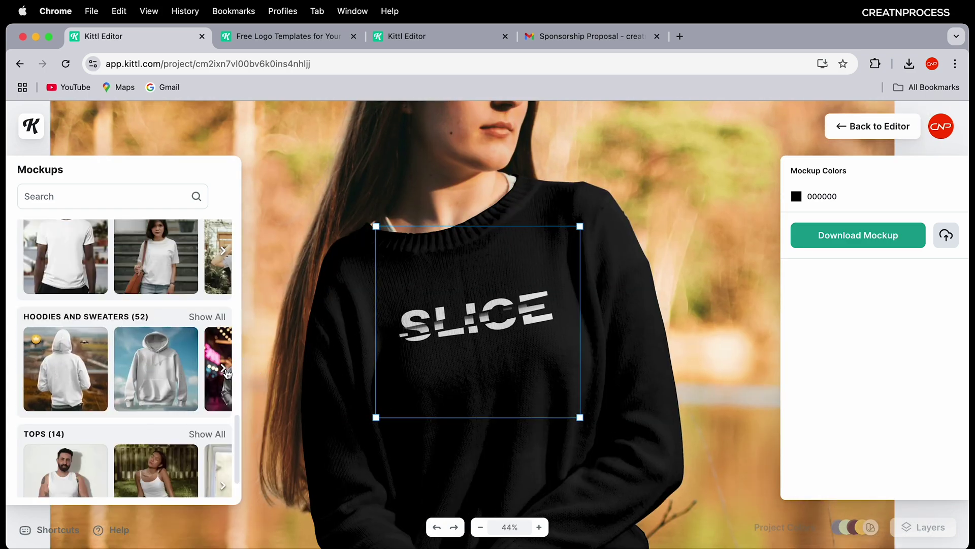
# Step: Apply the SLICE design to the sweater mockup of the man wearing a backpack on the smoky street and inspect it up close
pyautogui.click(158, 377)
pyautogui.click(502, 306)
pyautogui.scroll(5, 497, 283)
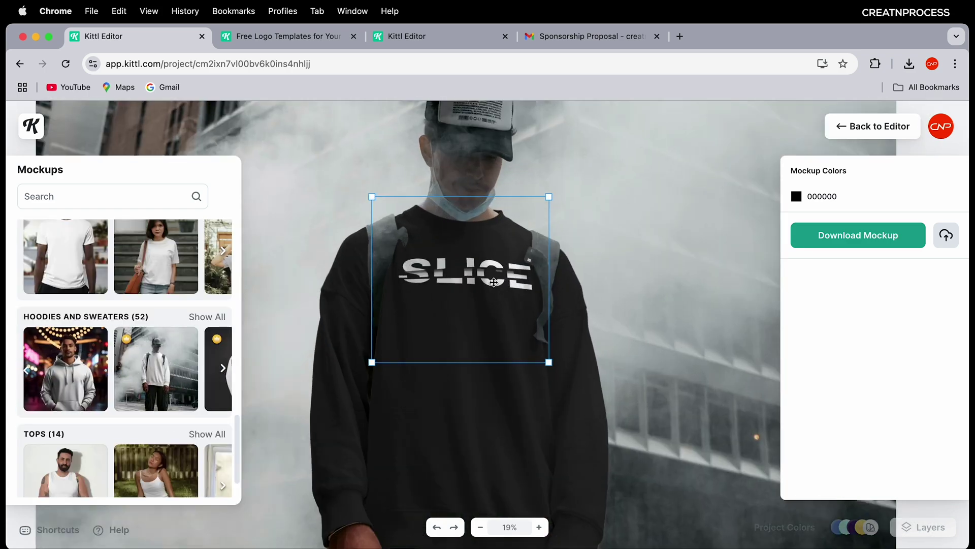
pyautogui.scroll(-5, 488, 318)
pyautogui.scroll(5, 488, 265)
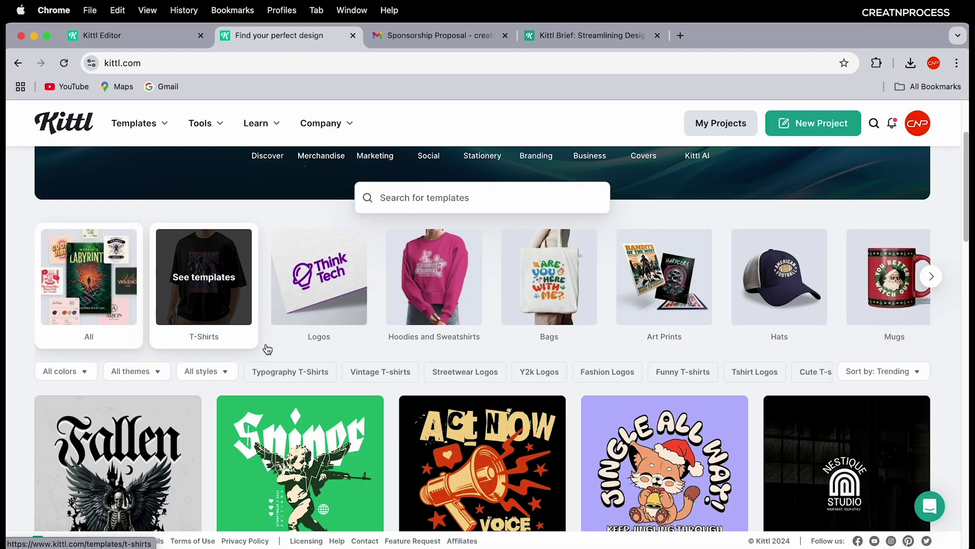
# Step: Open the T-Shirts template category on the Kittl home page and browse its designs
pyautogui.scroll(3, 407, 343)
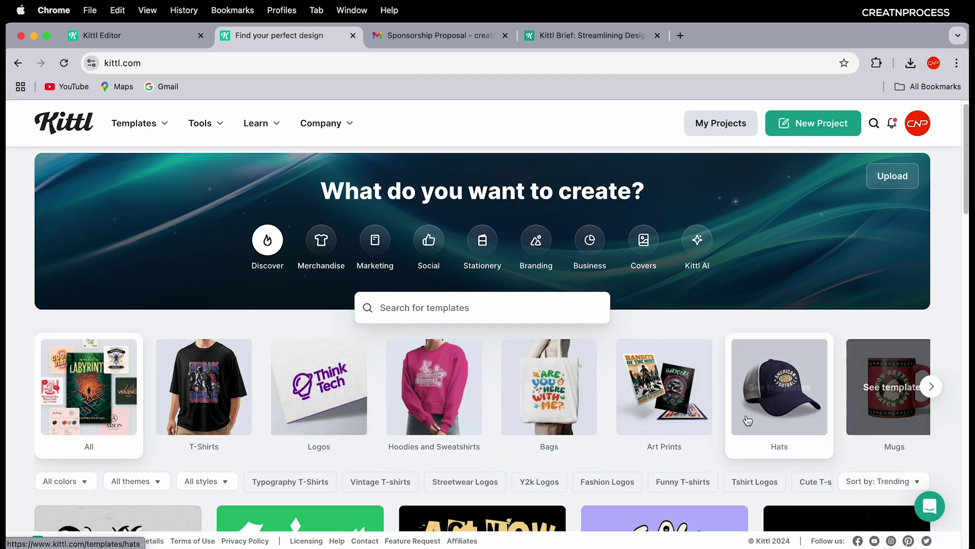
pyautogui.scroll(-2, 527, 392)
pyautogui.click(217, 302)
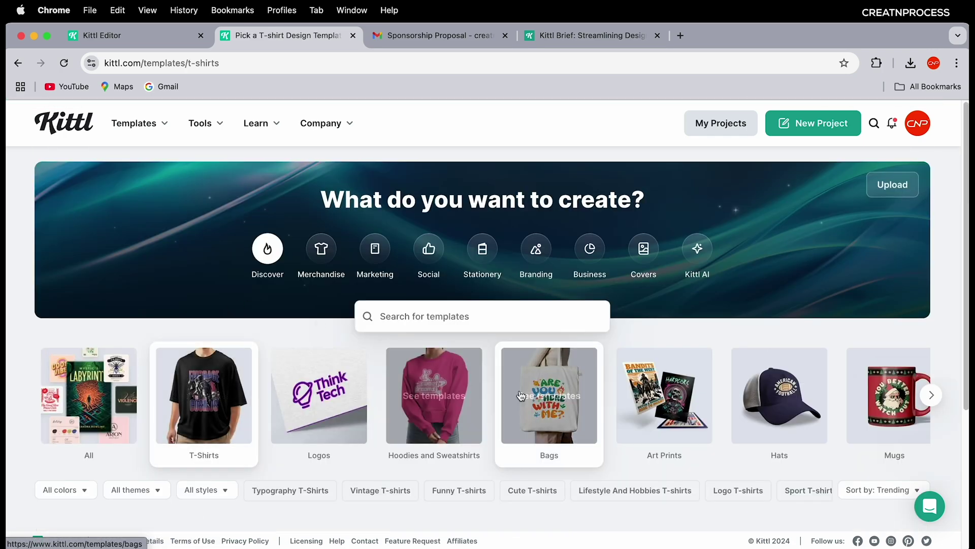
pyautogui.scroll(-8, 518, 394)
pyautogui.scroll(-10, 496, 391)
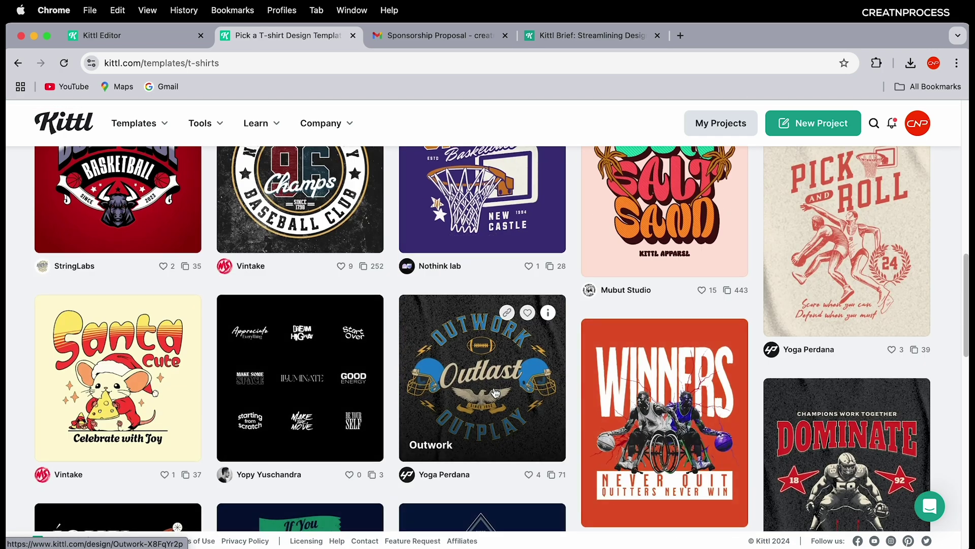
pyautogui.scroll(15, 367, 387)
pyautogui.scroll(4, 367, 387)
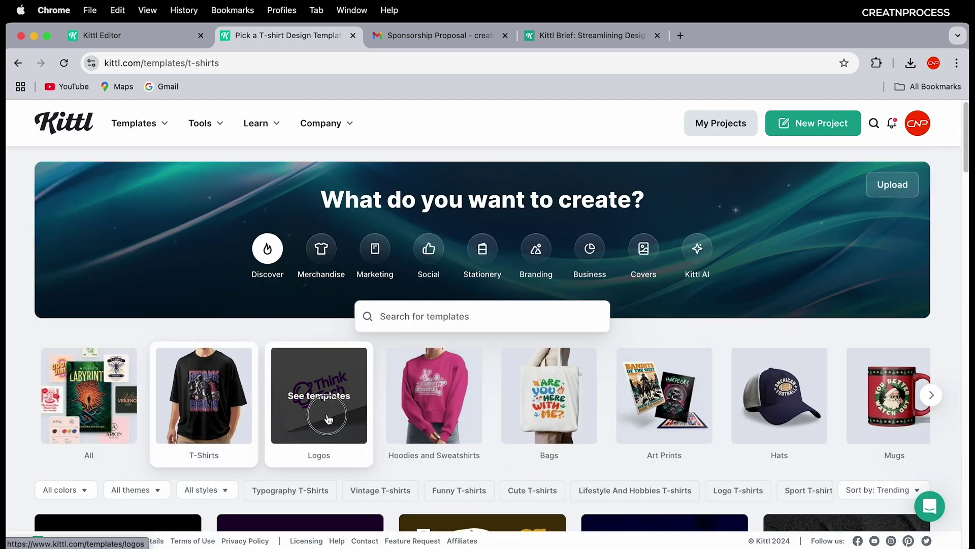
# Step: Open the Logos template category and browse its designs
pyautogui.click(329, 418)
pyautogui.scroll(-10, 348, 391)
pyautogui.scroll(-15, 349, 391)
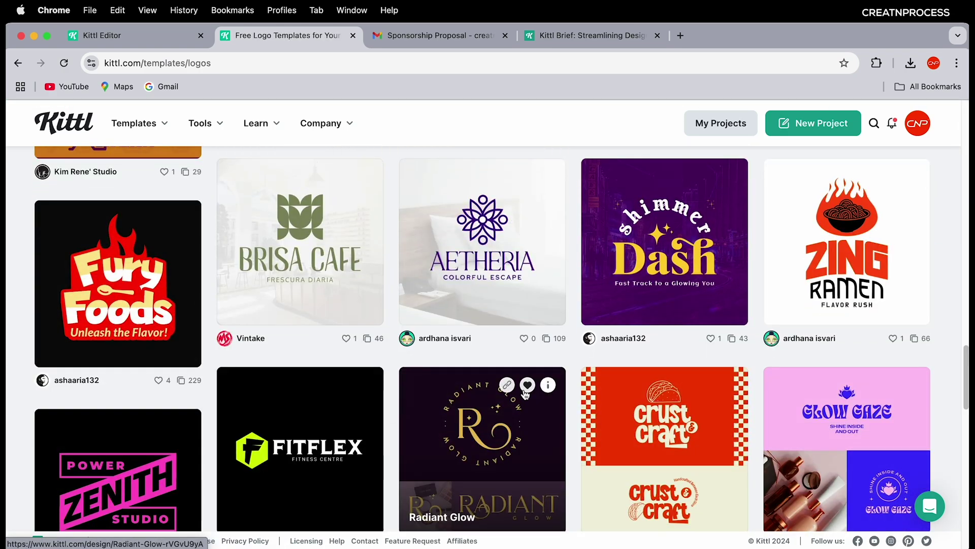
pyautogui.scroll(-10, 526, 394)
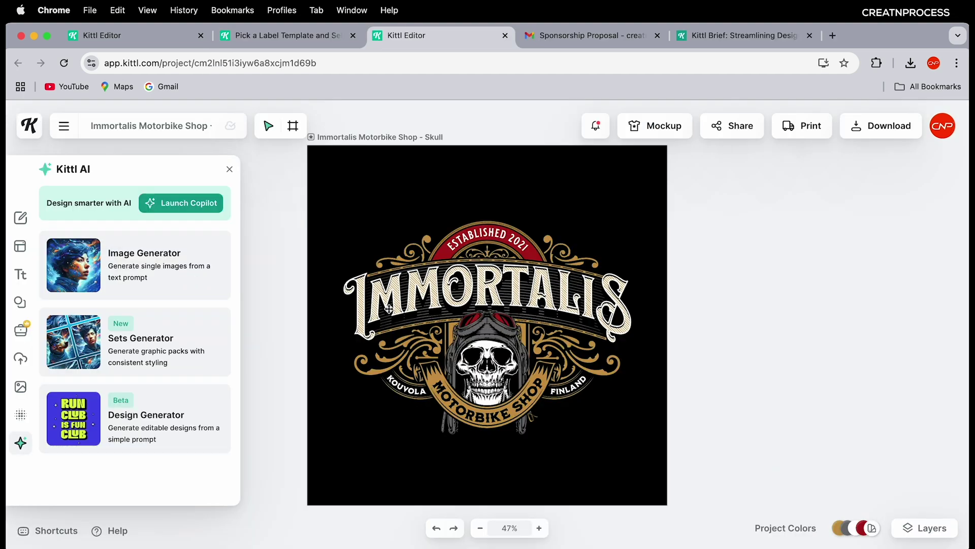
# Step: Inspect the individual elements of the Immortalis Motorbike Shop template and replace its main heading with MOUNTAIN
pyautogui.click(446, 253)
pyautogui.click(488, 292)
pyautogui.click(407, 386)
pyautogui.click(567, 385)
pyautogui.click(486, 356)
pyautogui.click(488, 297)
pyautogui.doubleClick(488, 297)
pyautogui.write('MONUNTAIN')
pyautogui.press('Escape')
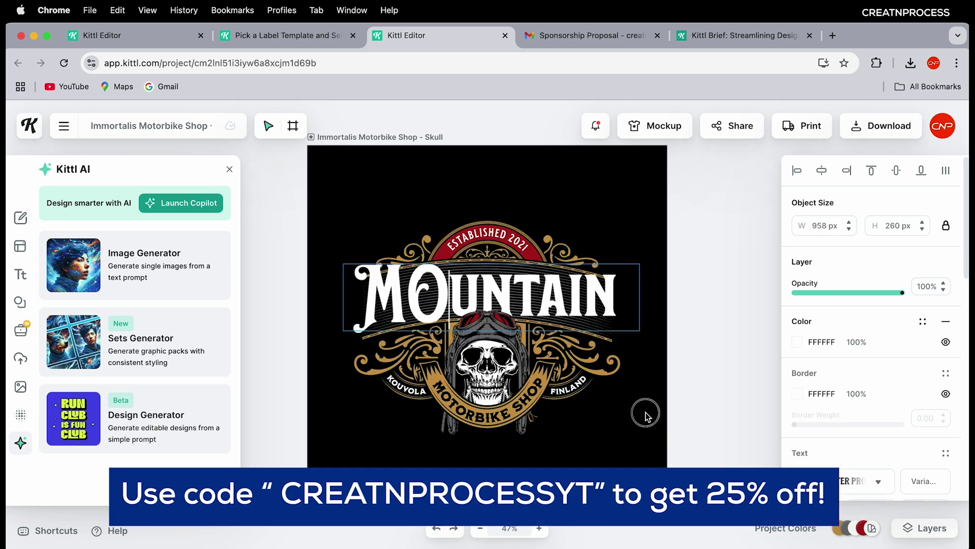
# Step: Replace the MOTORBIKE SHOP text on the gold banner below the skull with CLIMBING CLUB
pyautogui.doubleClick(483, 406)
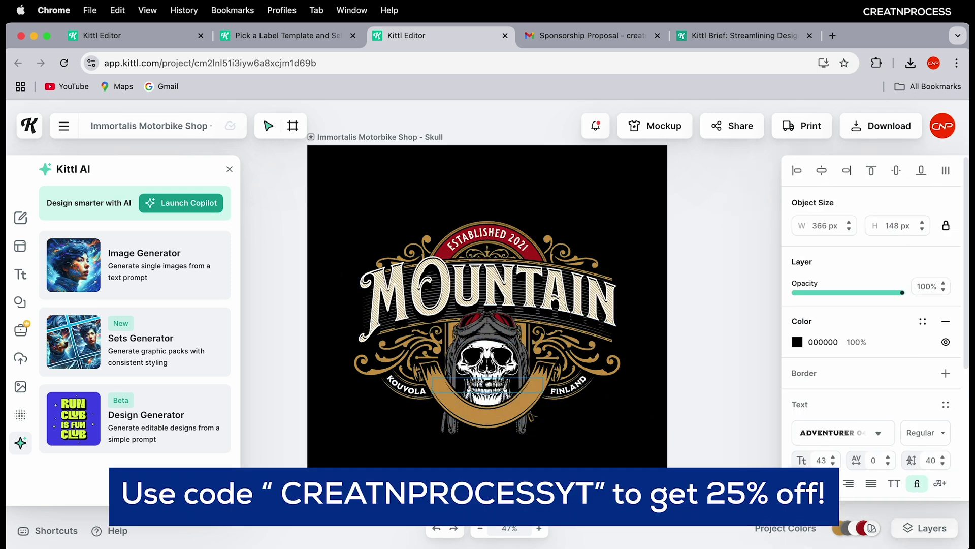
pyautogui.write('CLIMBING CLUB')
pyautogui.press('Escape')
pyautogui.press('Escape')
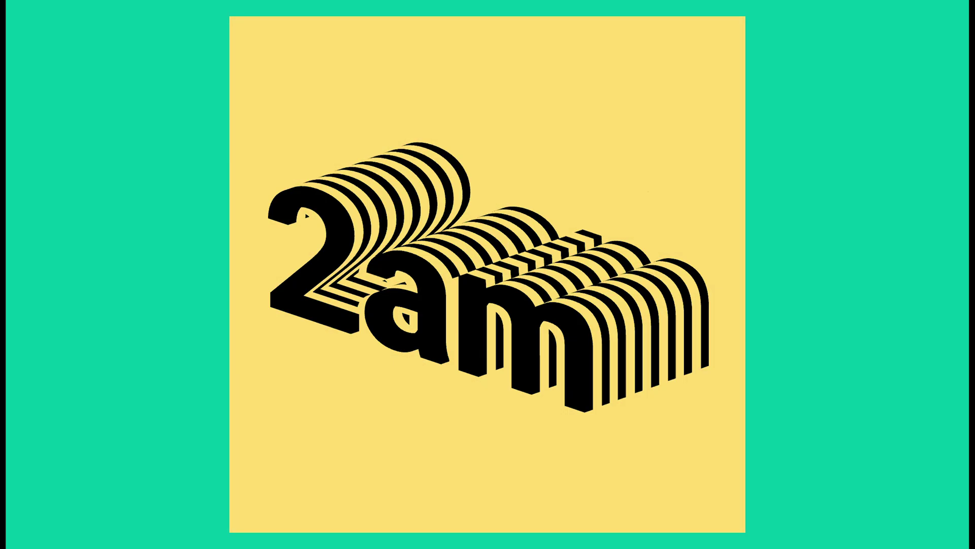